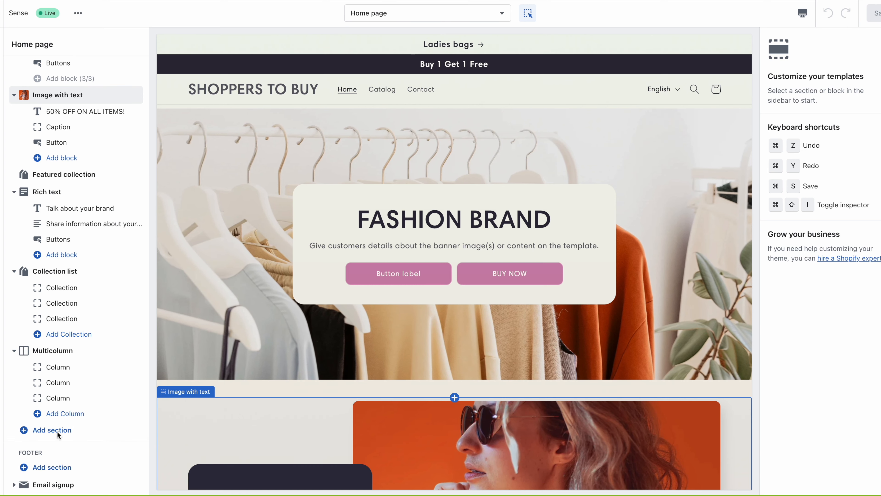
Examine the home page's section list and look through the page preview from the banner to the footer
scroll(85, 284, "up", 1)
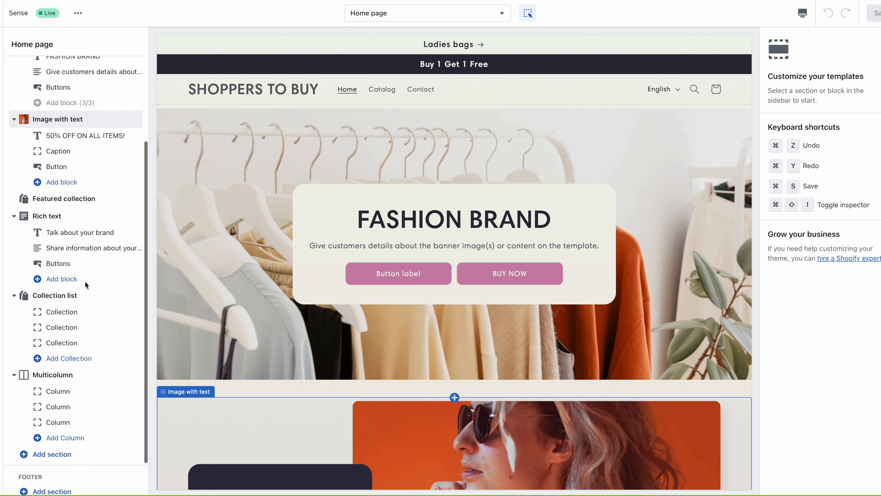
scroll(52, 129, "up", 3)
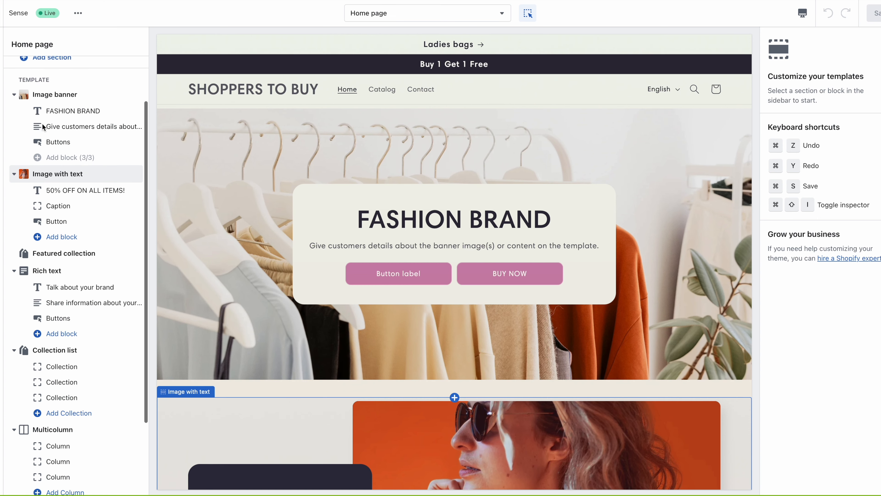
scroll(52, 194, "down", 1)
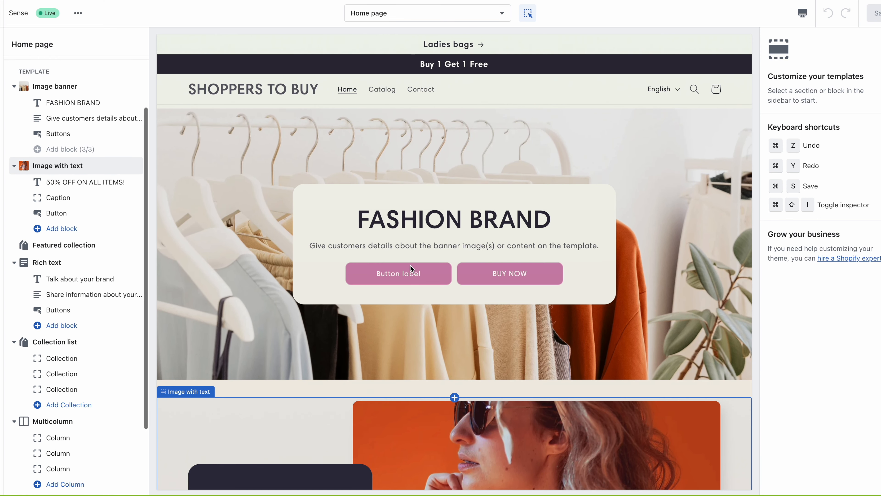
scroll(410, 265, "down", 9)
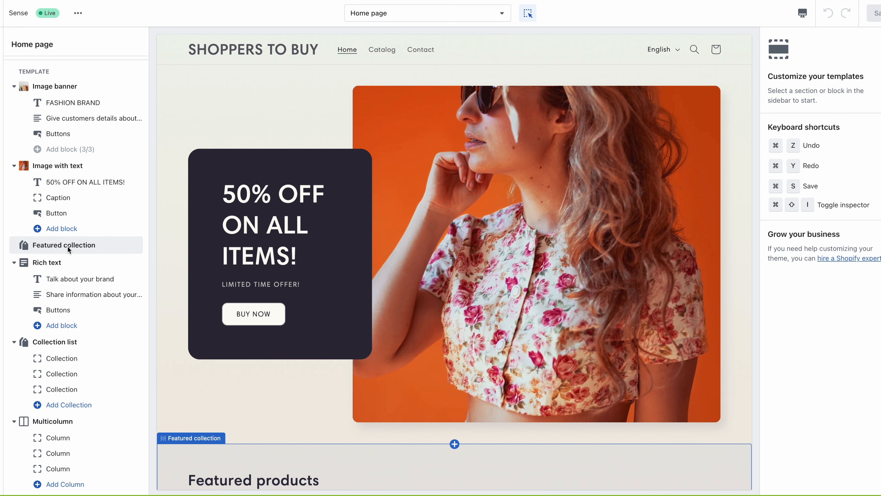
scroll(49, 266, "down", 2)
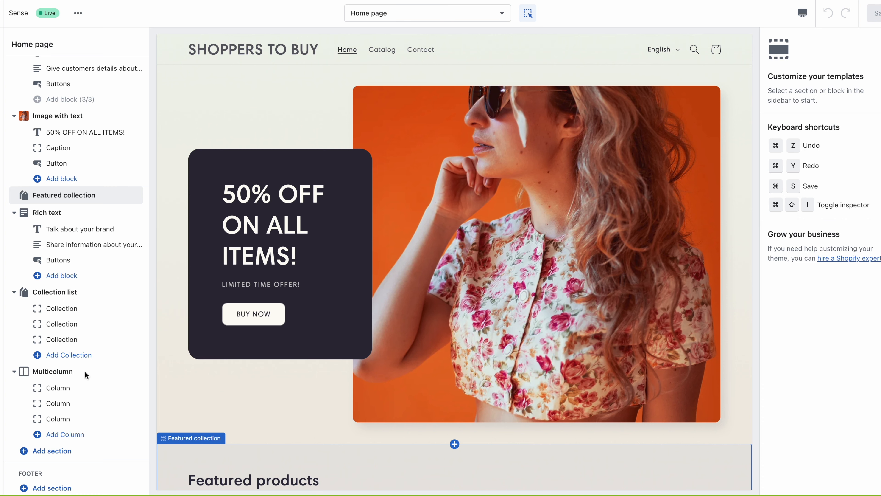
scroll(468, 278, "up", 9)
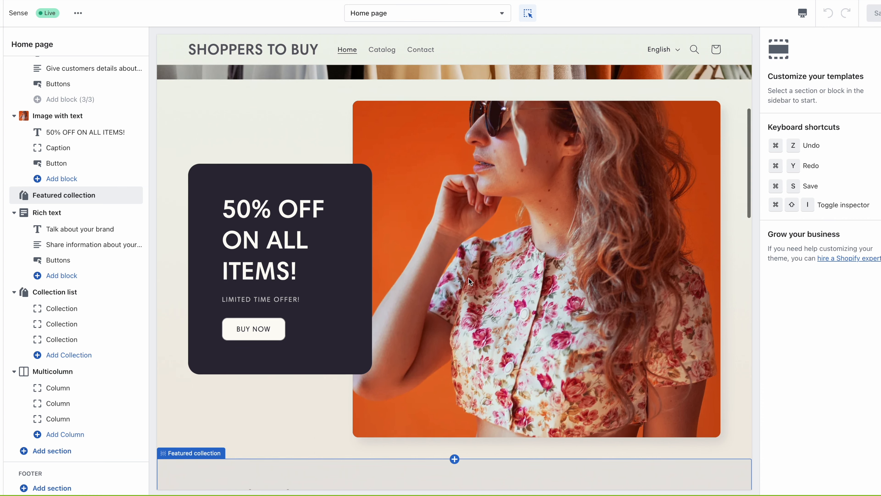
scroll(468, 278, "down", 9)
scroll(468, 278, "down", 15)
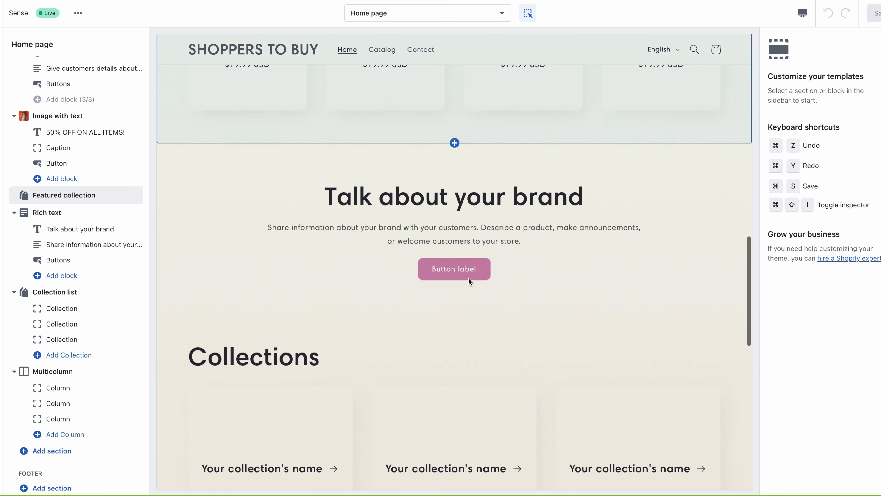
scroll(469, 278, "down", 4)
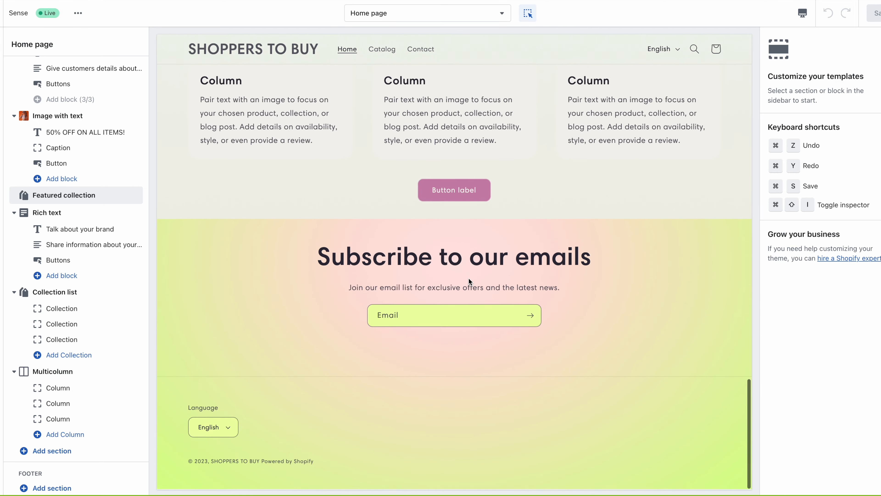
scroll(469, 278, "up", 18)
scroll(468, 277, "up", 5)
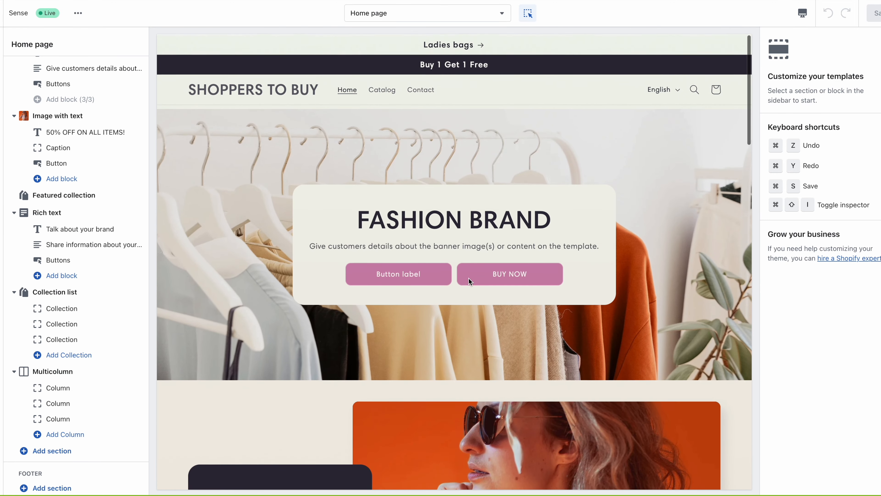
scroll(56, 193, "up", 4)
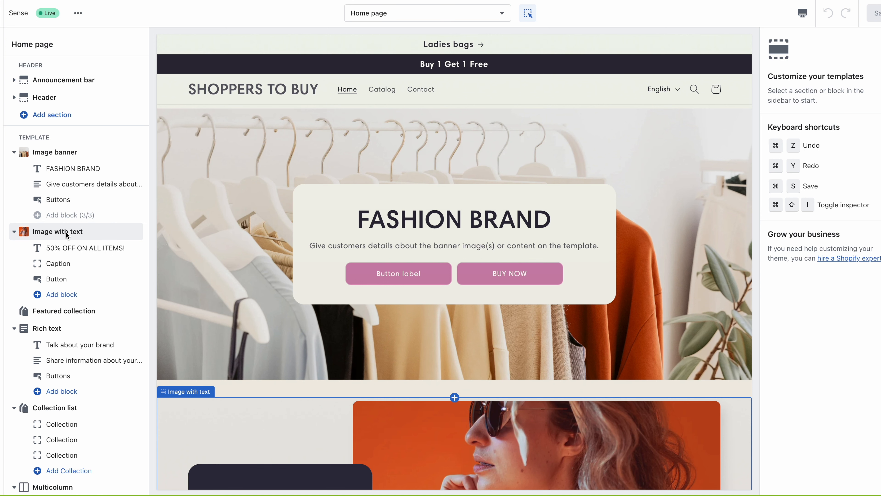
right_click(124, 111)
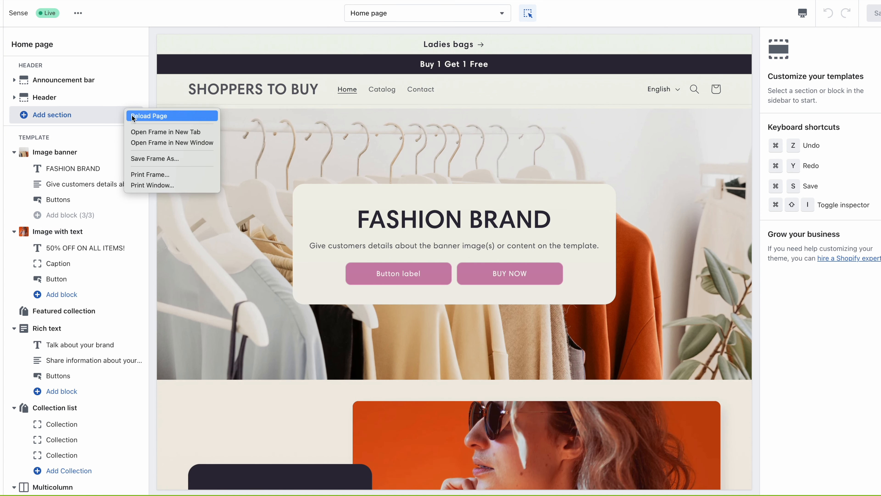
left_click(58, 170)
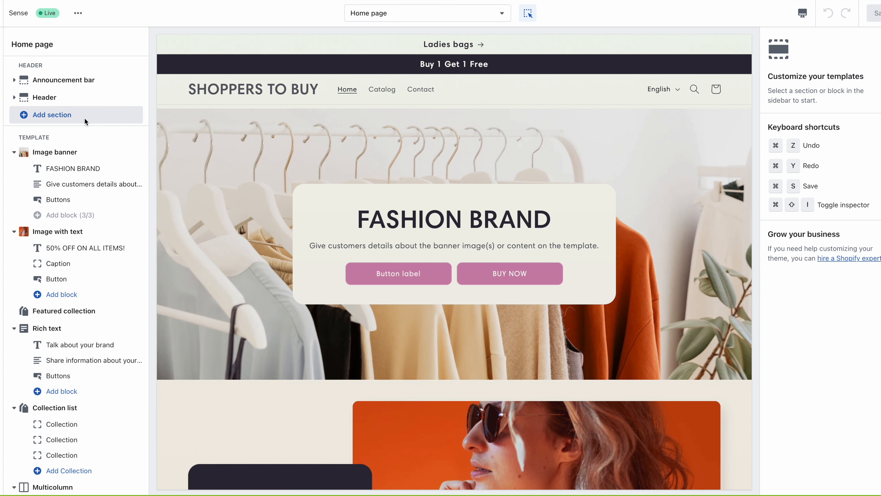
right_click(122, 90)
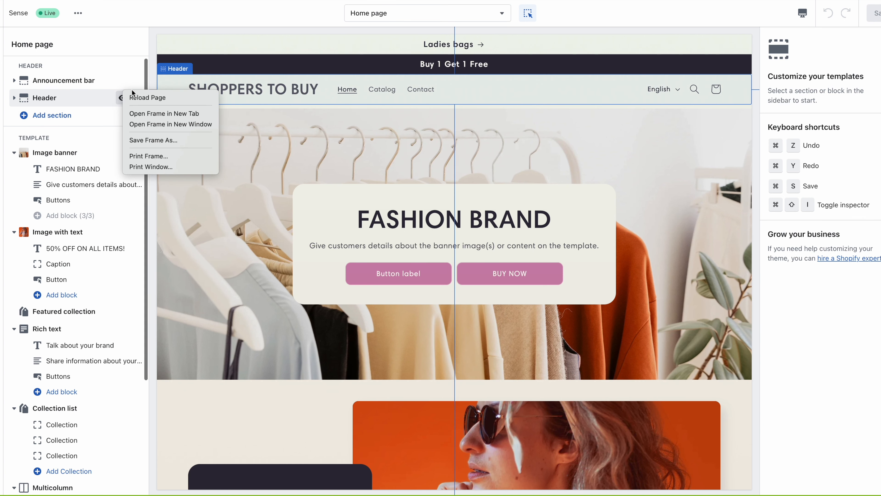
left_click(128, 80)
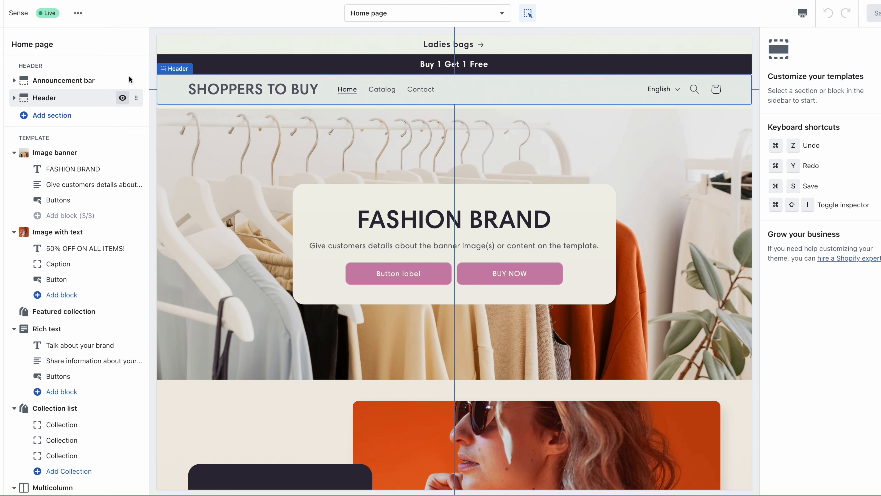
key("super+r")
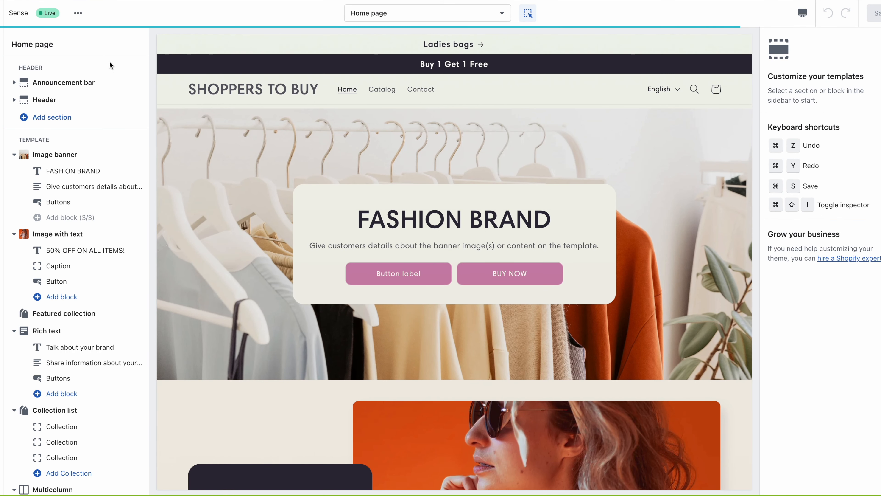
Open the settings of the Image with text section, followed by those of the Image banner section
left_click(54, 239)
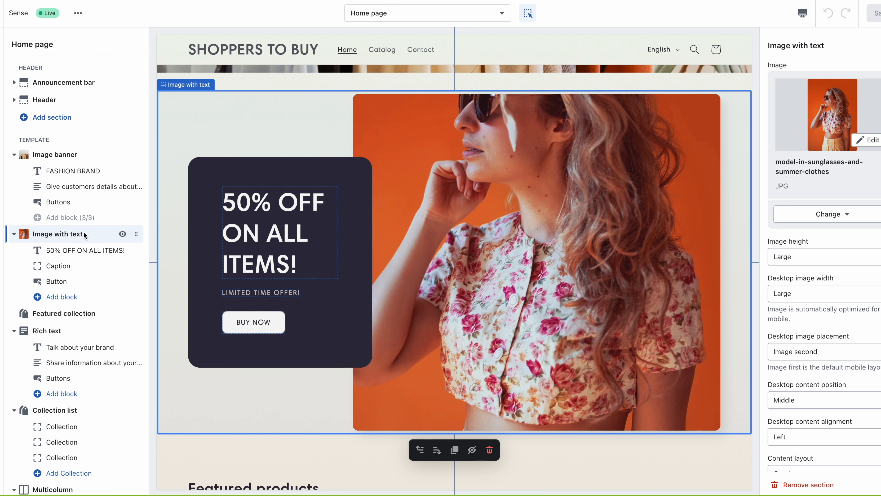
left_click(61, 155)
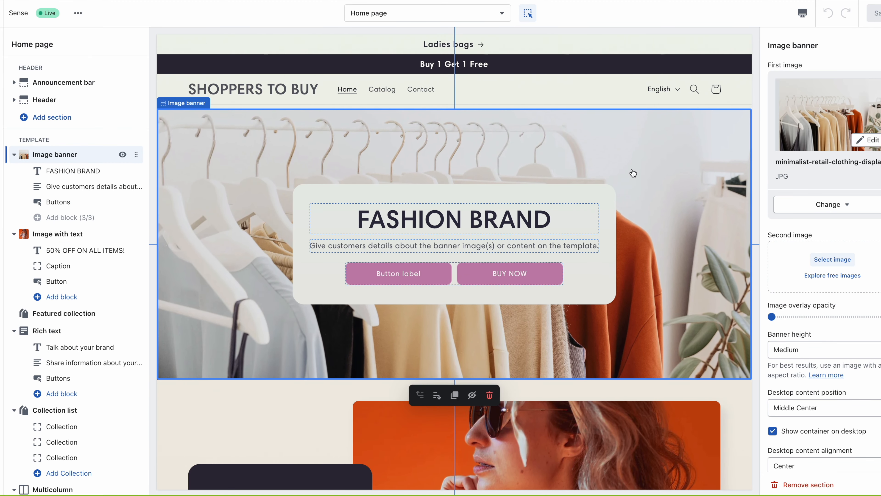
scroll(847, 230, "down", 3)
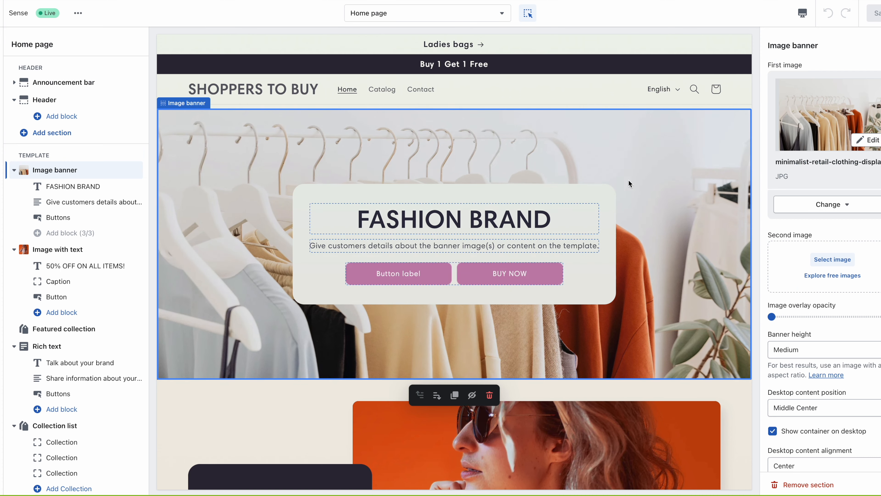
Add the free Women's Fashion image woman-infront-of-tree-with-berries as the Image banner's second image and save the changes
left_click(833, 275)
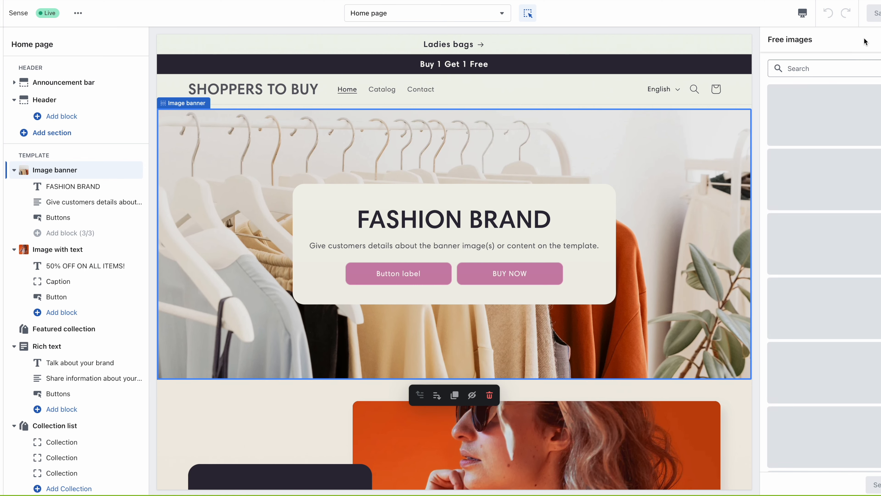
left_click(822, 276)
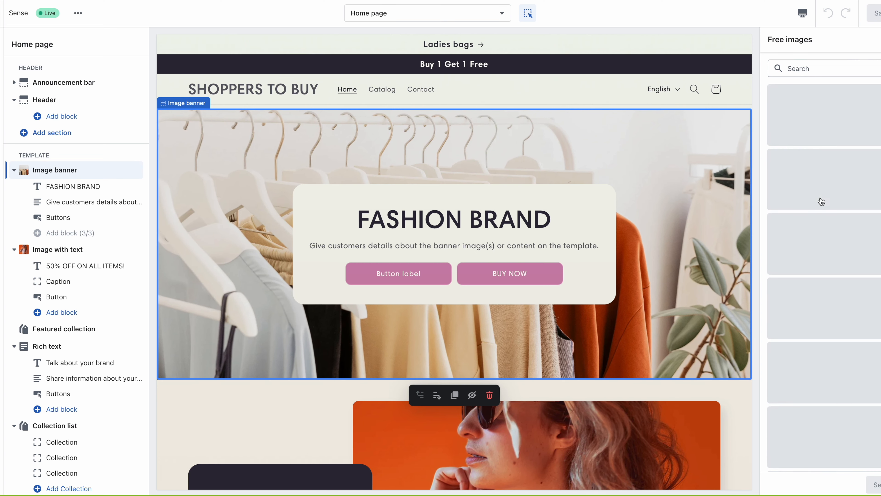
left_click(817, 231)
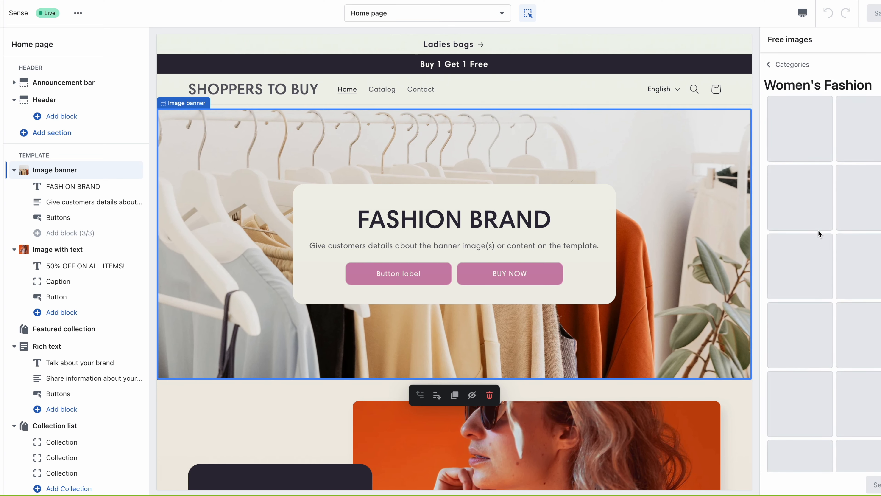
left_click(798, 281)
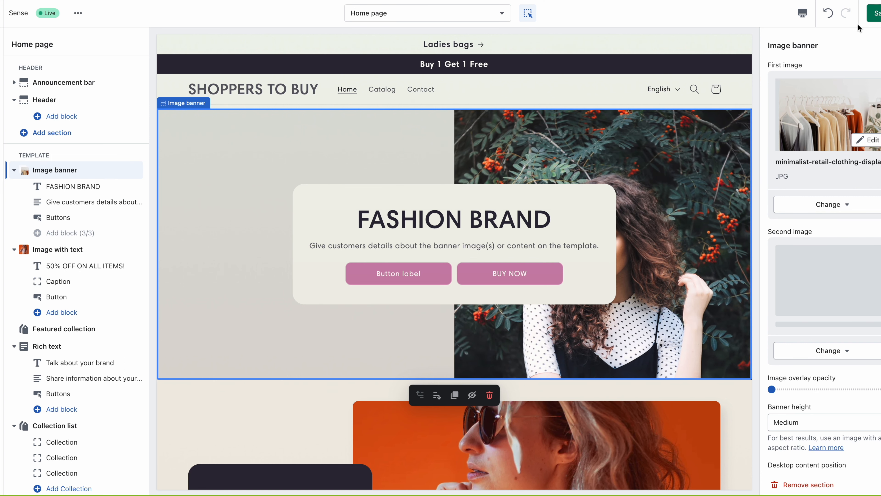
left_click(877, 13)
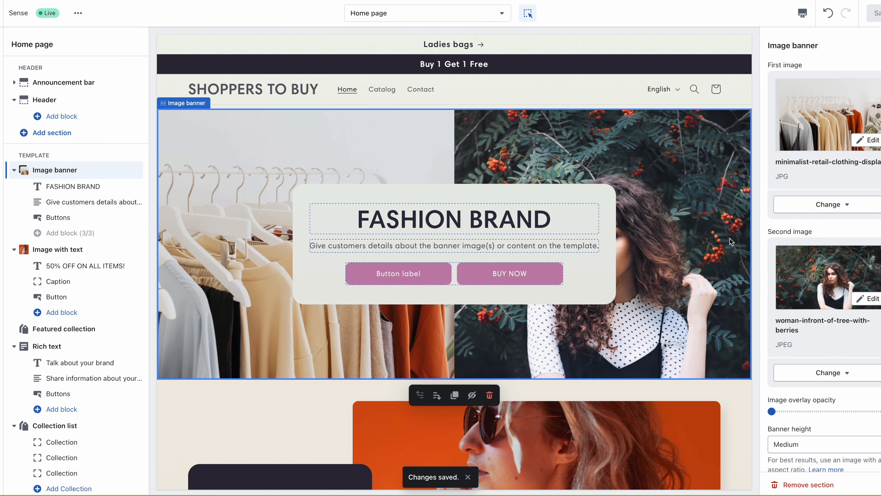
Try a higher image overlay opacity on the Image banner and return it to the minimum
scroll(558, 161, "down", 1)
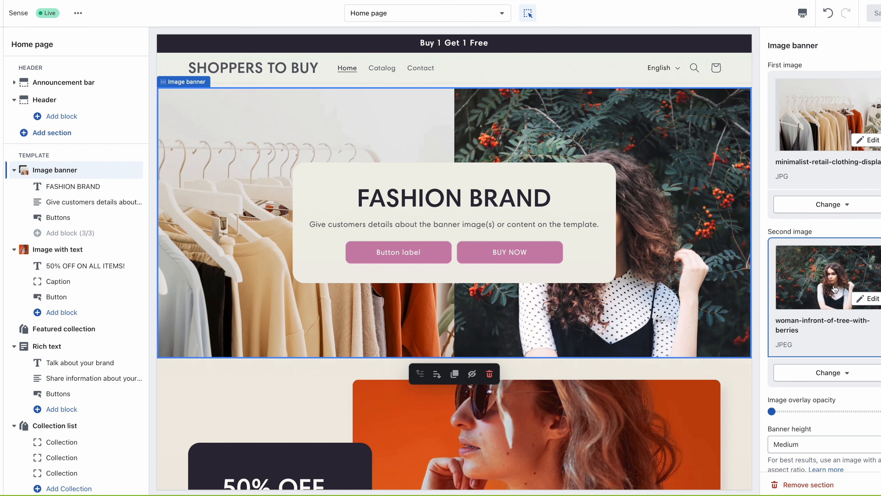
scroll(838, 289, "down", 3)
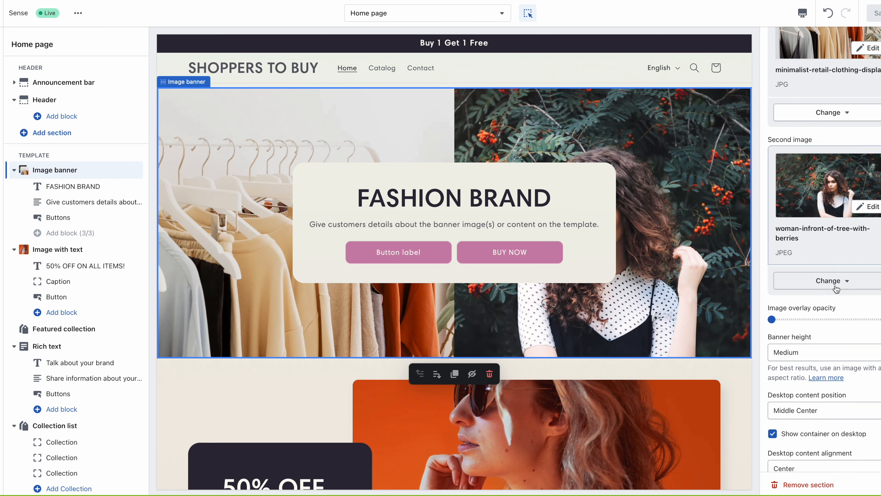
scroll(834, 258, "down", 2)
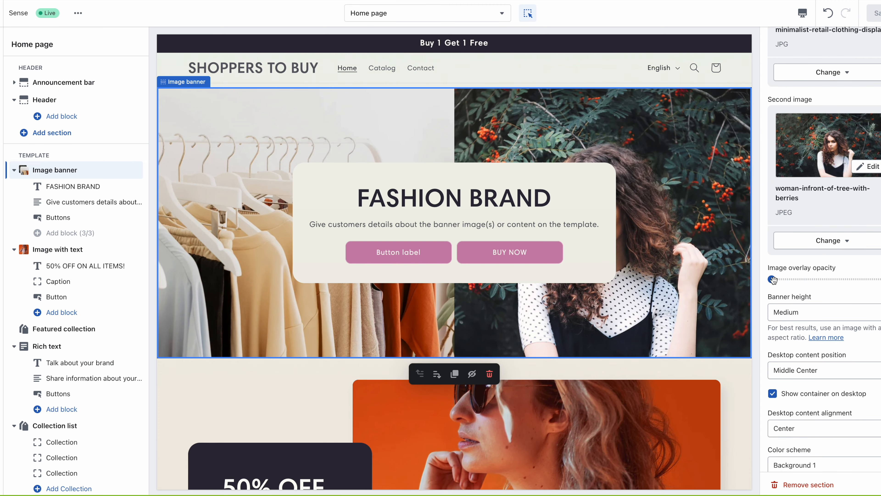
left_click_drag(773, 280, 834, 279)
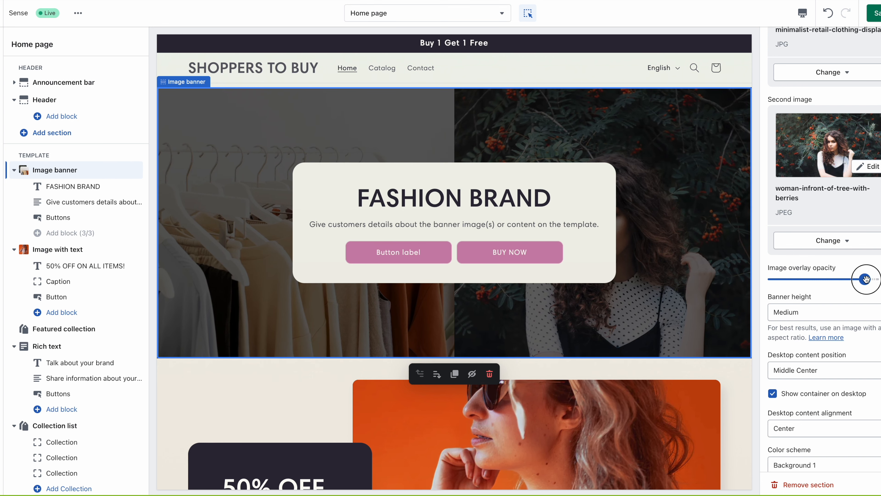
left_click(867, 280)
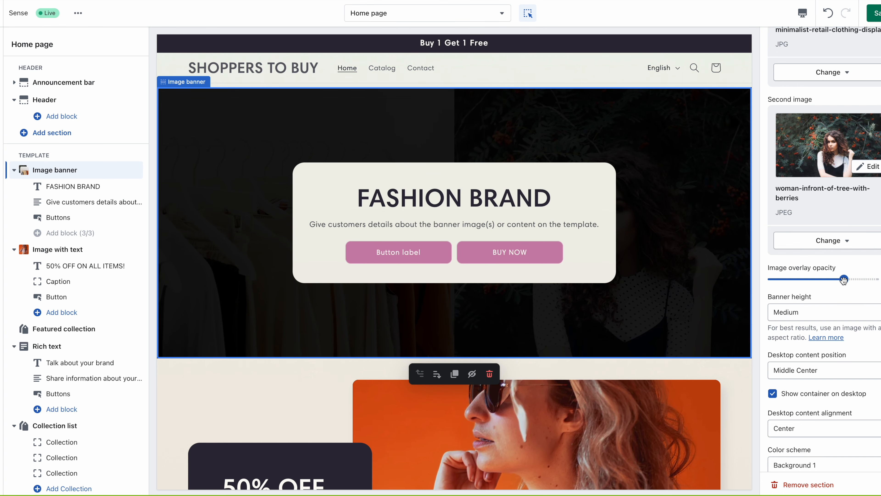
left_click_drag(798, 284, 770, 280)
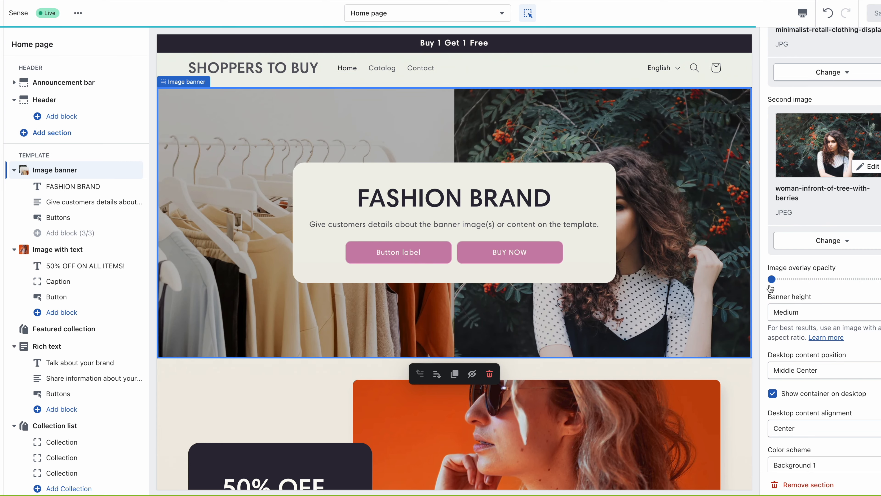
Remove the second image from the Image banner section
scroll(798, 278, "up", 1)
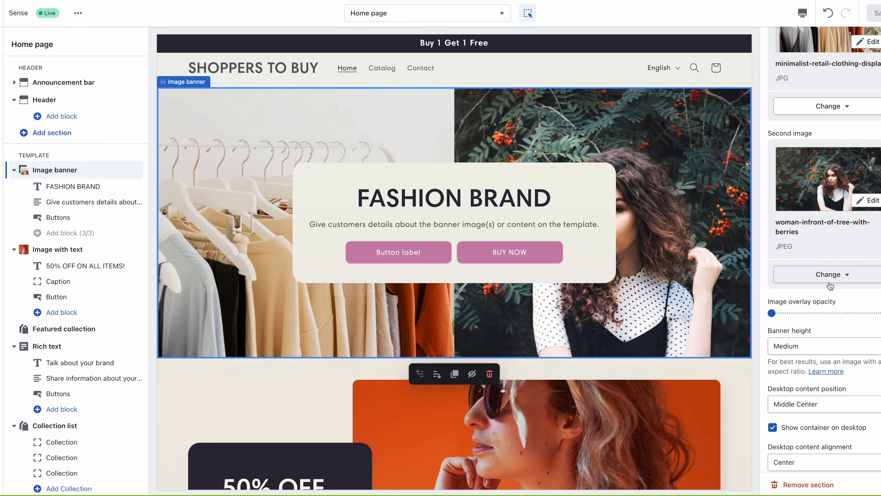
left_click(833, 274)
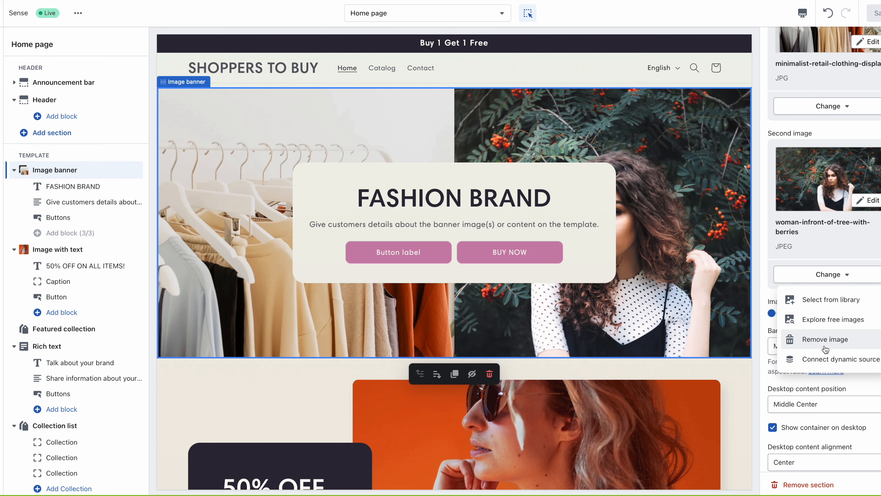
left_click(828, 340)
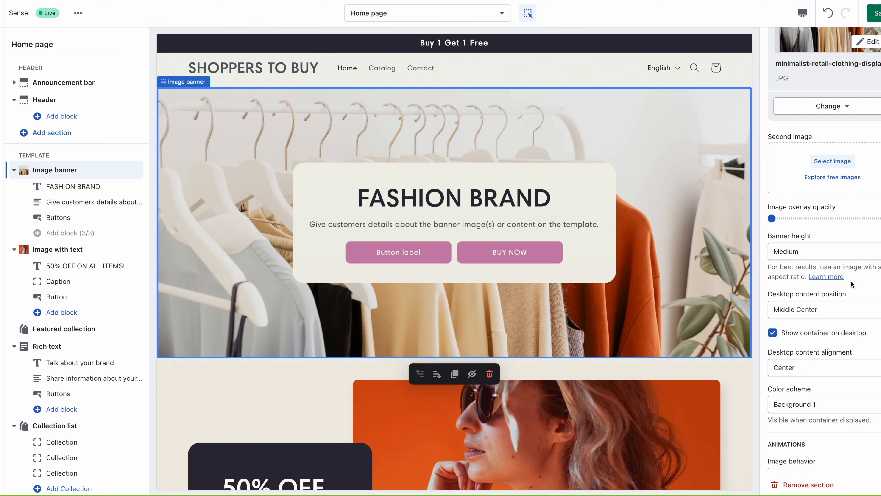
Set the Image banner's desktop content position to Top Right
scroll(851, 280, "down", 4)
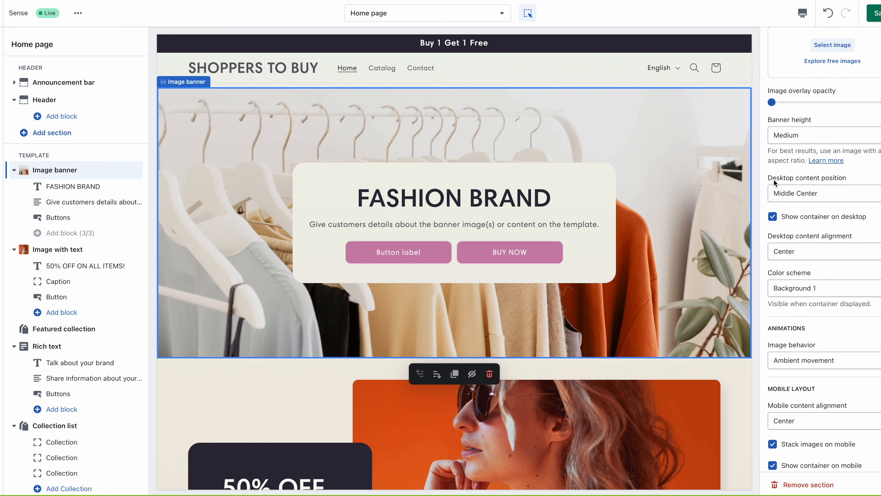
left_click(803, 193)
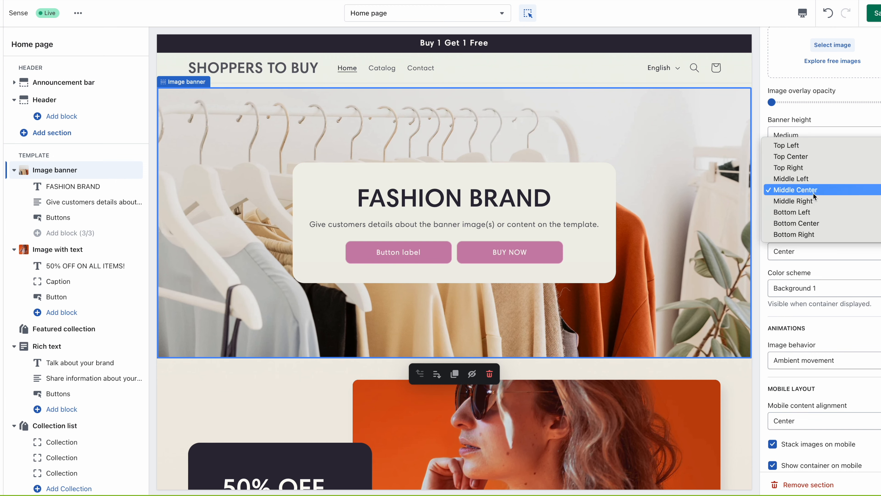
left_click(807, 168)
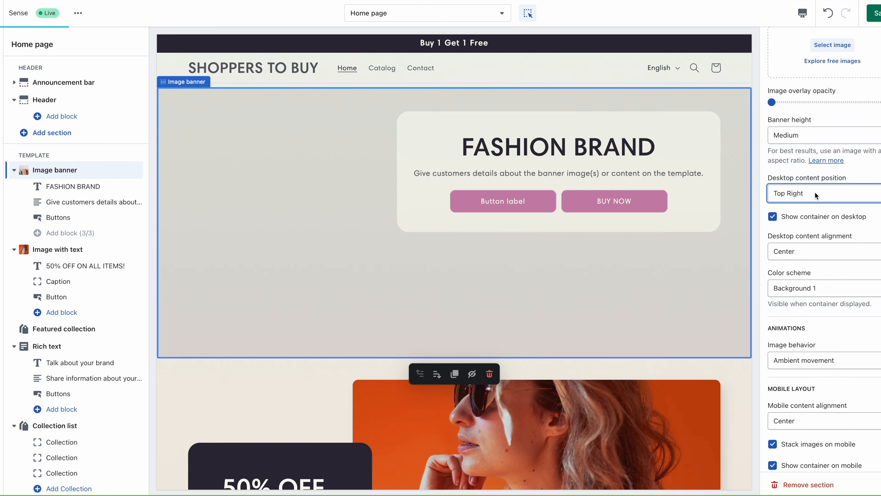
Try Top Left, Middle Center and Bottom Right as the Image banner's desktop content position
left_click(815, 194)
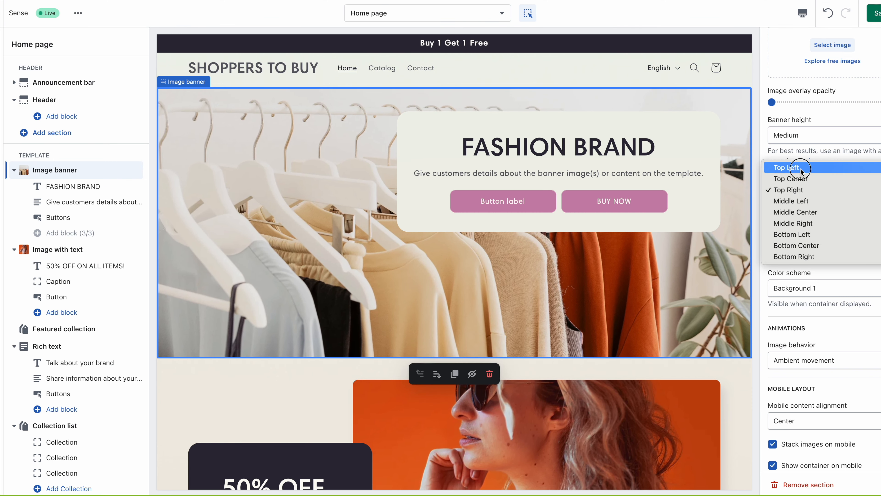
left_click(796, 168)
left_click(814, 193)
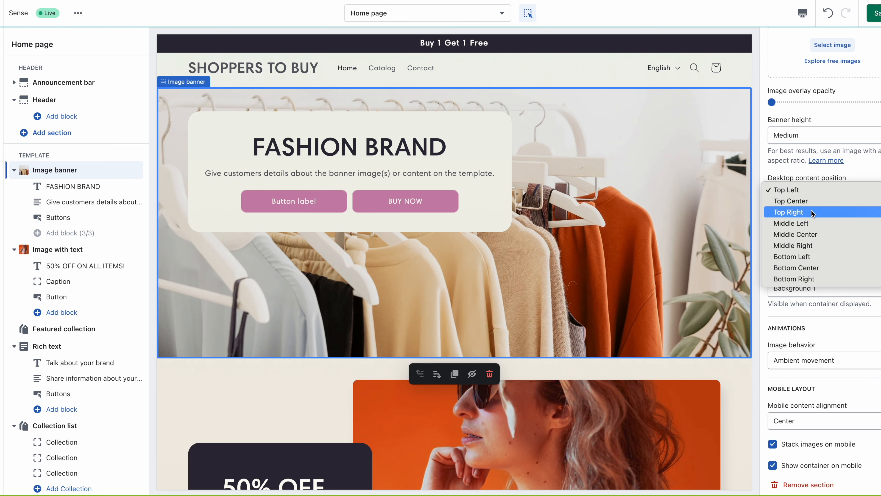
left_click(806, 235)
left_click(812, 195)
left_click(805, 235)
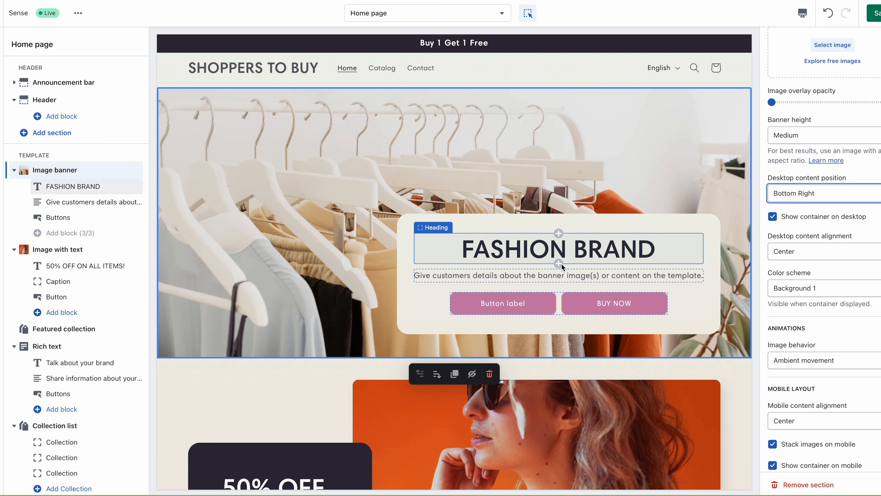
Try Middle Left, settle on Middle Right as the Image banner's desktop content position, and save the changes
left_click(827, 194)
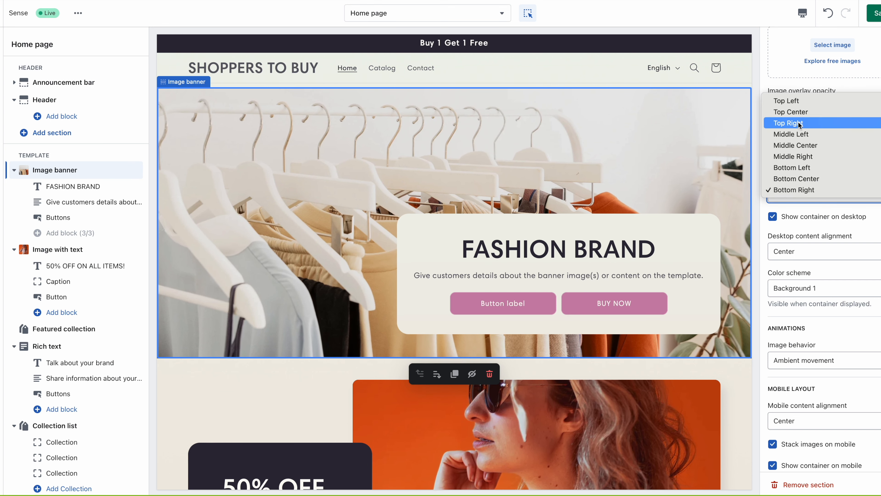
left_click(793, 136)
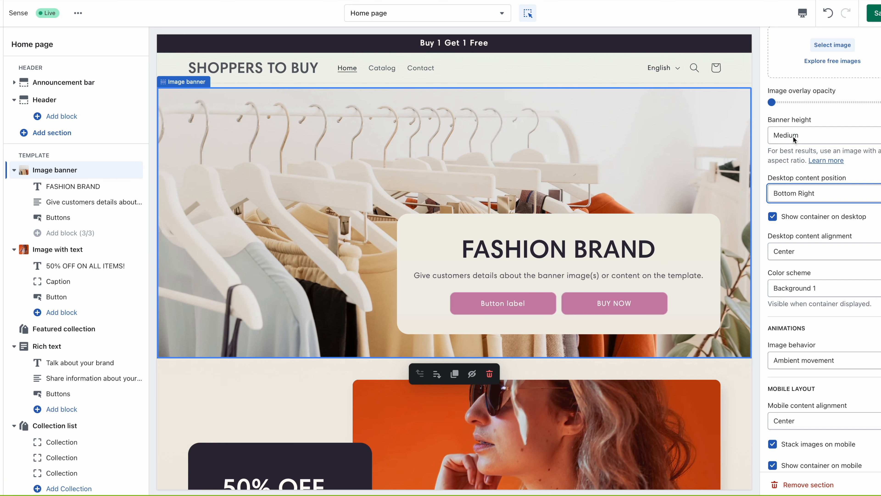
left_click(800, 194)
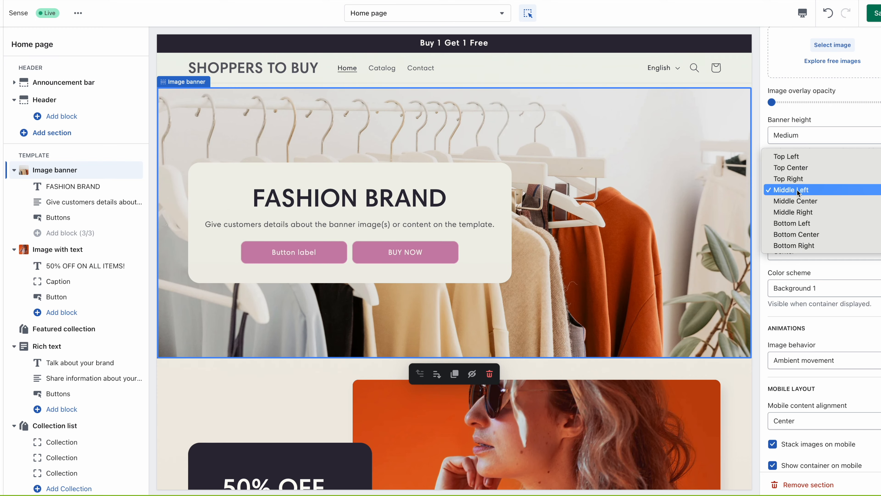
left_click(795, 208)
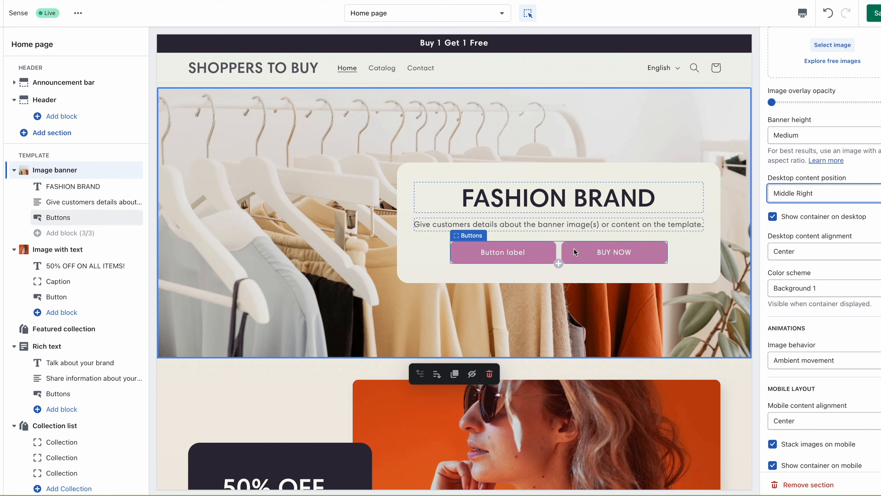
left_click(875, 15)
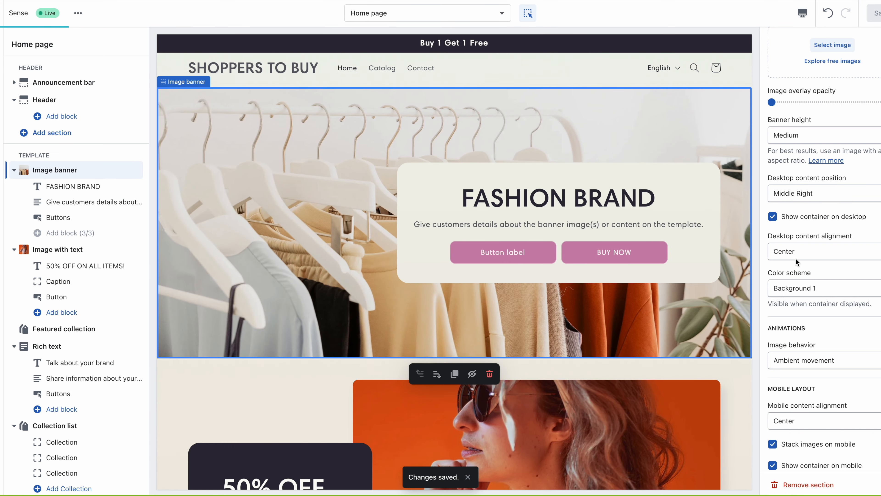
Try Left and Right desktop content alignment on the Image banner and return it to Center
scroll(795, 246, "down", 1)
scroll(795, 246, "down", 1)
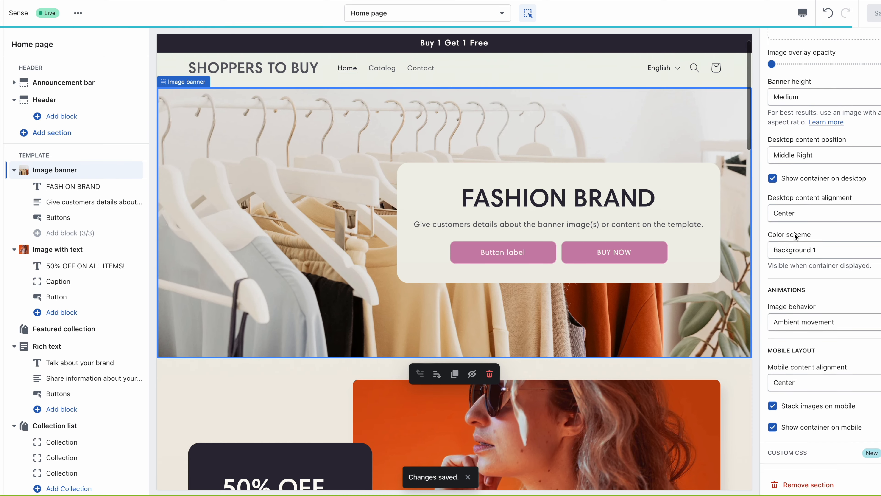
left_click(799, 212)
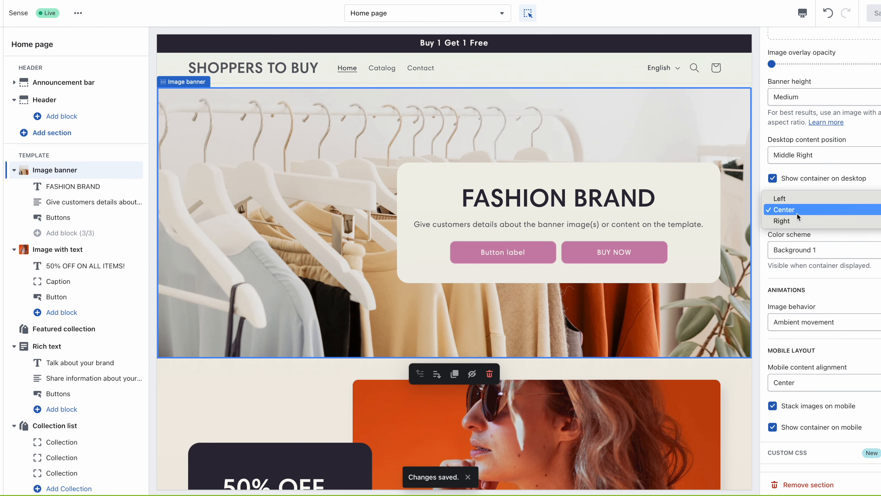
left_click(786, 197)
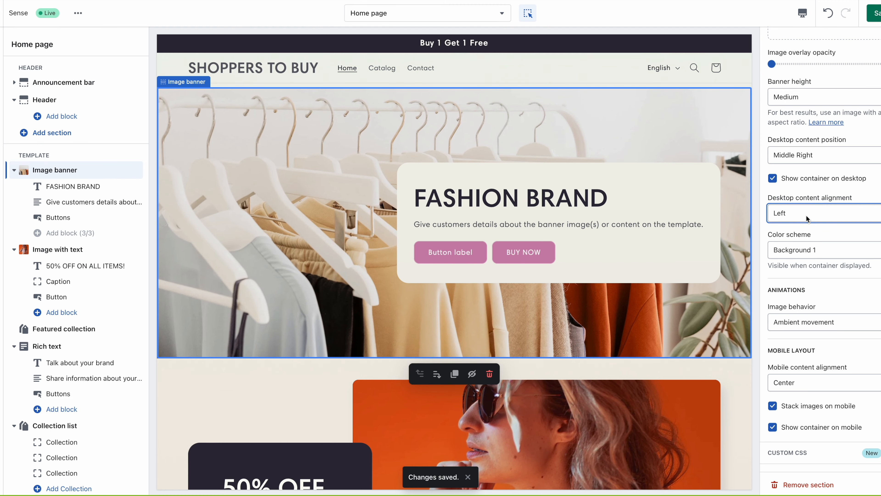
left_click(821, 213)
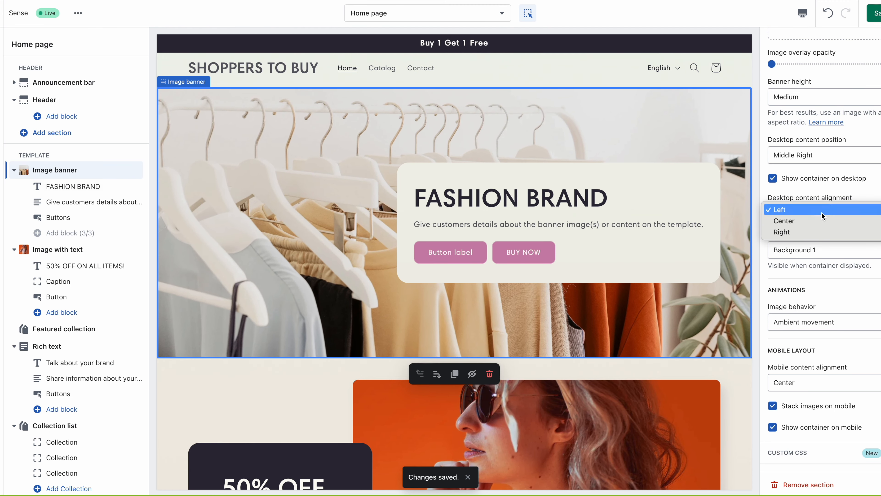
left_click(803, 235)
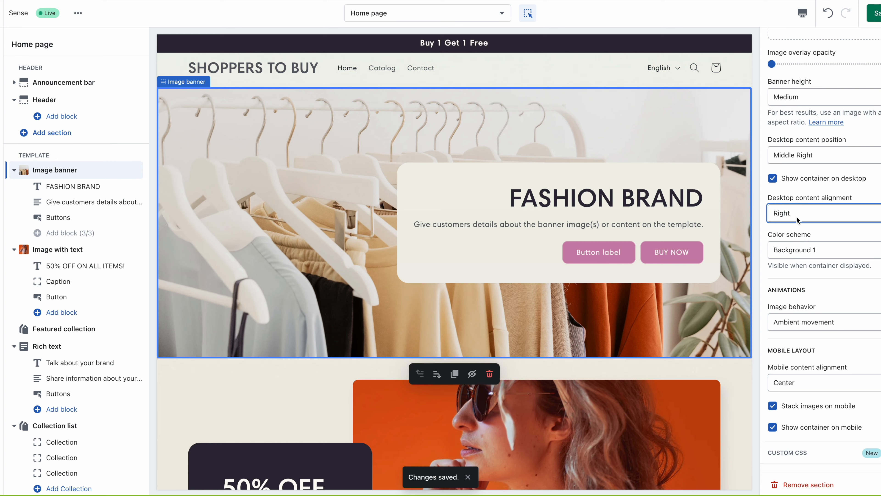
left_click(797, 216)
left_click(788, 200)
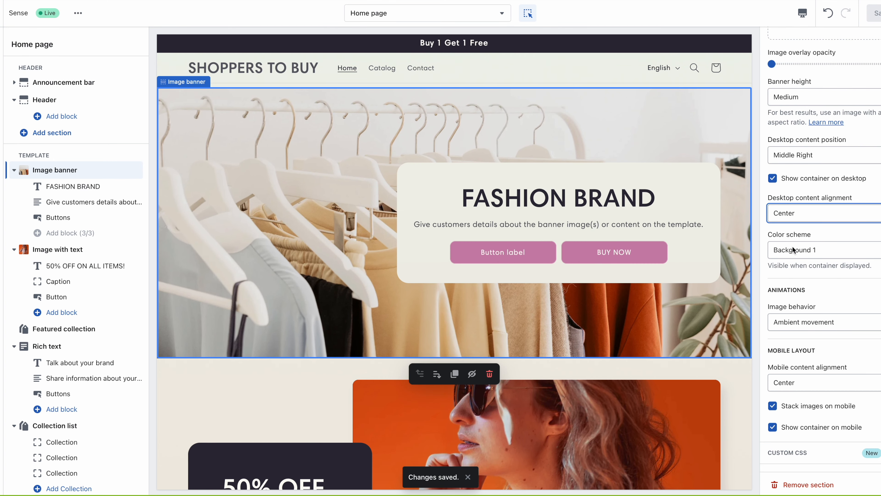
Try the Accent 2, Accent 1, Background 1 and Background 2 color schemes on the Image banner's container
left_click(798, 249)
left_click(791, 236)
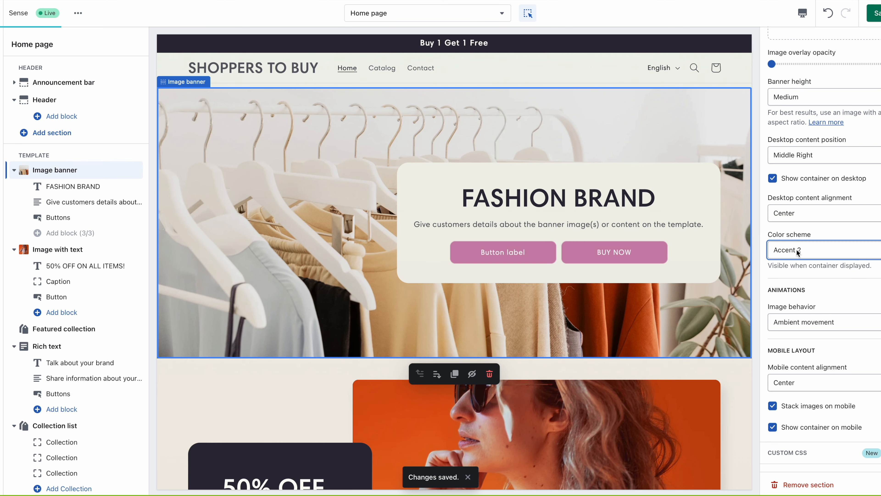
left_click(798, 250)
left_click(792, 235)
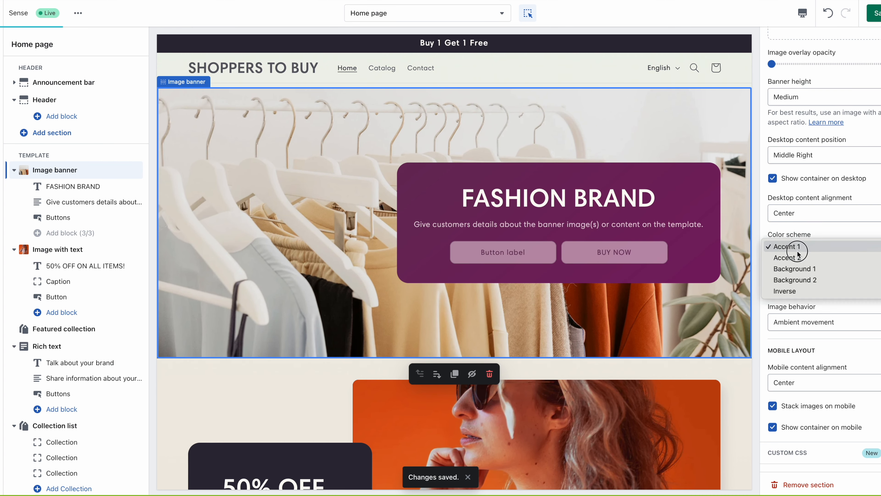
left_click(797, 250)
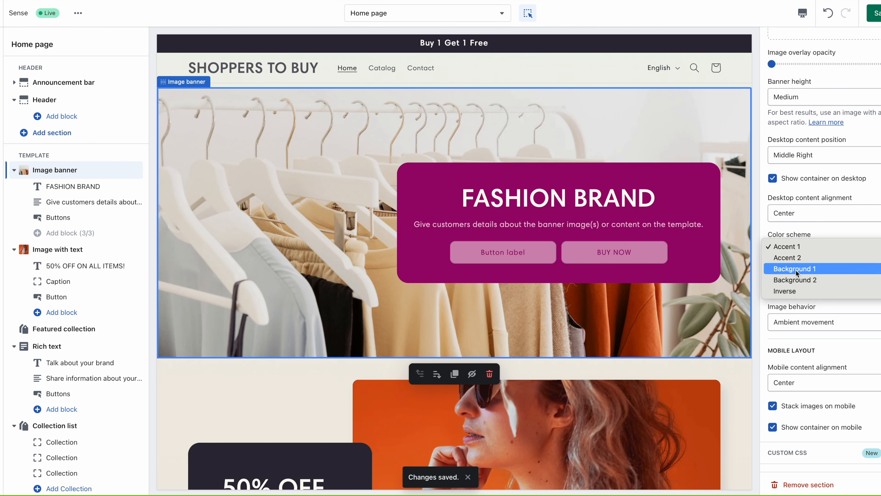
left_click(795, 269)
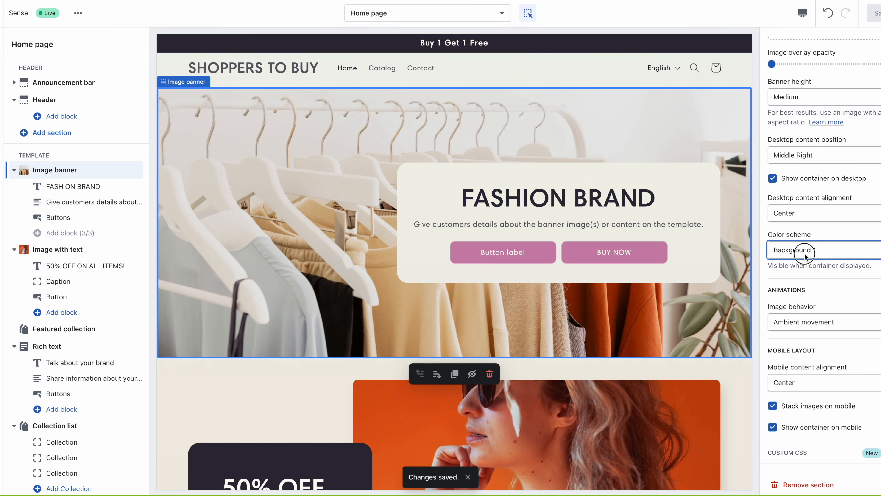
left_click(804, 252)
left_click(801, 261)
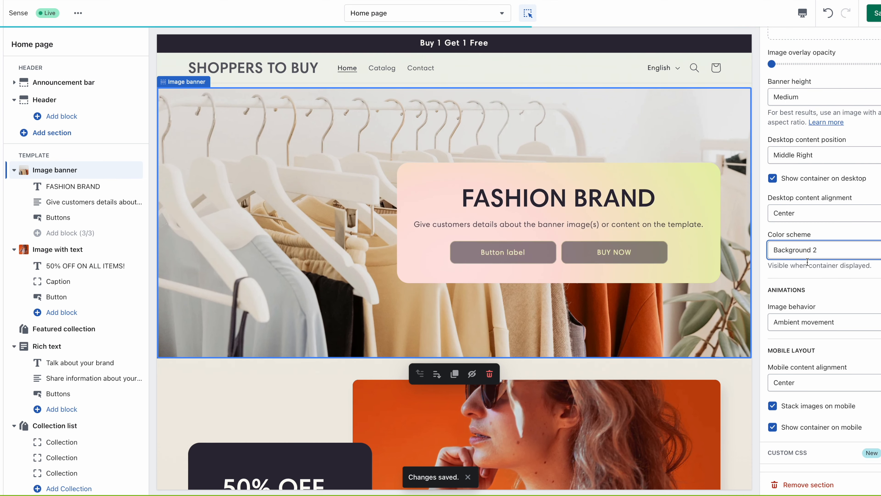
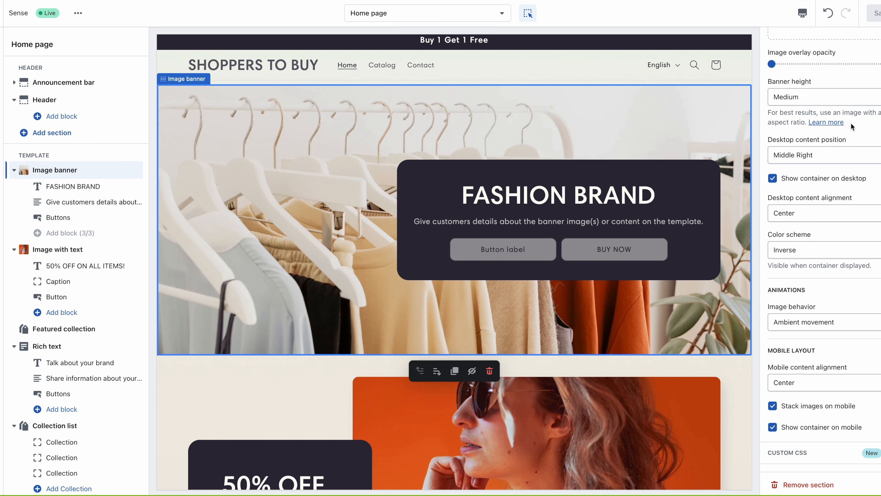
Set the Image banner's image behavior animation to None
left_click(793, 322)
left_click(792, 328)
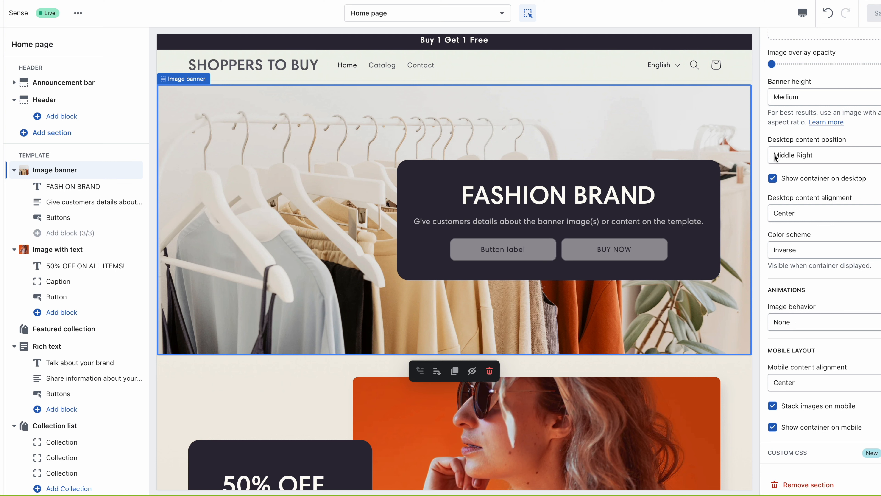
In the mobile preview, try Right and Left mobile content alignment on the Image banner, restore Center, and return to the desktop preview
left_click(802, 17)
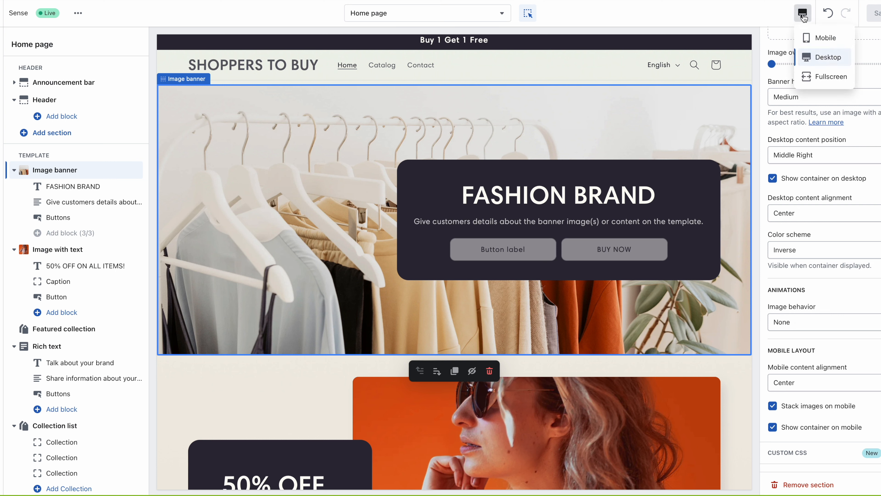
left_click(823, 42)
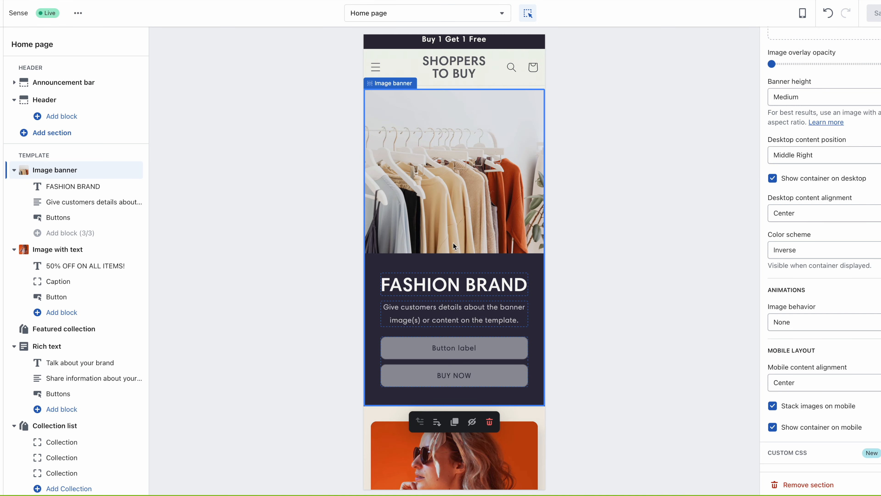
left_click(798, 382)
left_click(786, 401)
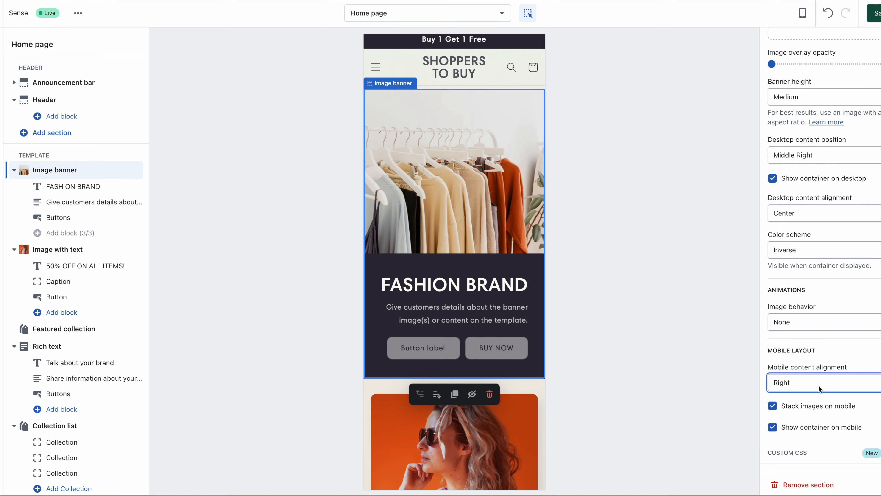
left_click(798, 382)
left_click(786, 357)
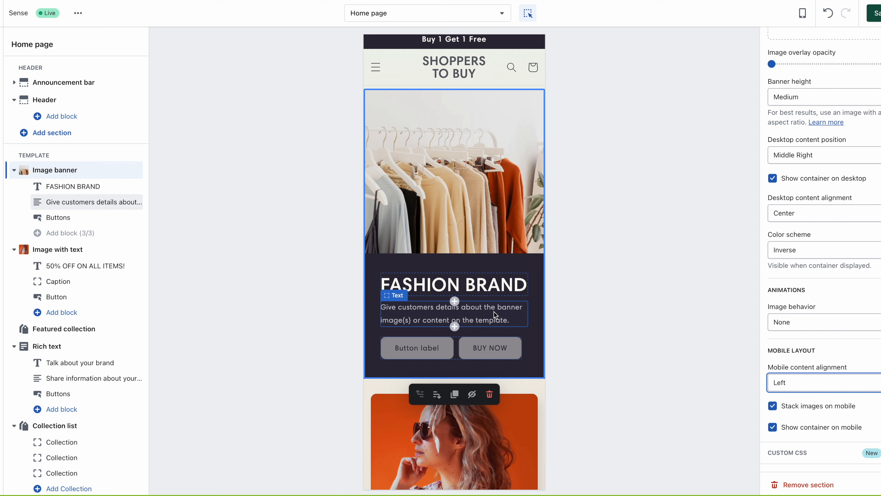
left_click(789, 382)
left_click(785, 390)
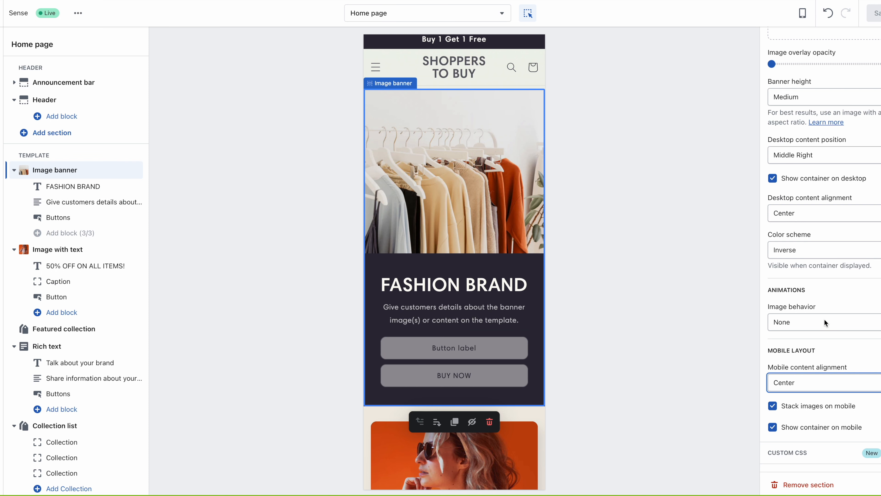
scroll(824, 322, "up", 8)
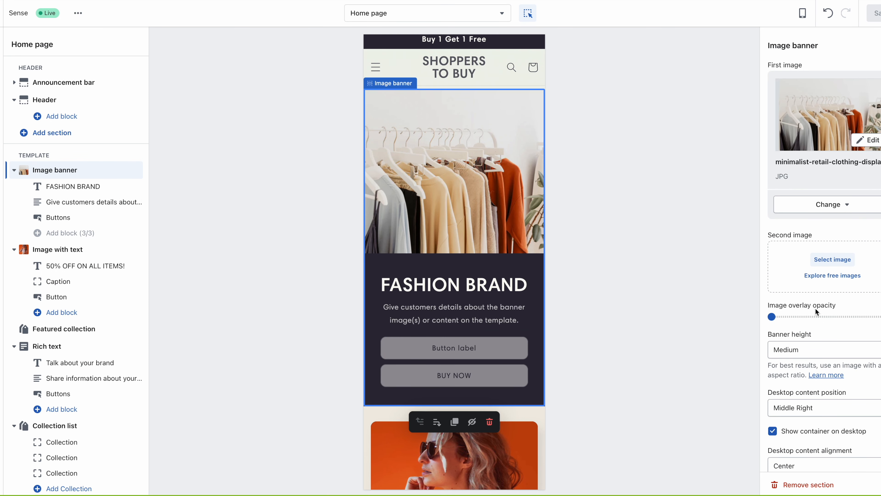
left_click(802, 13)
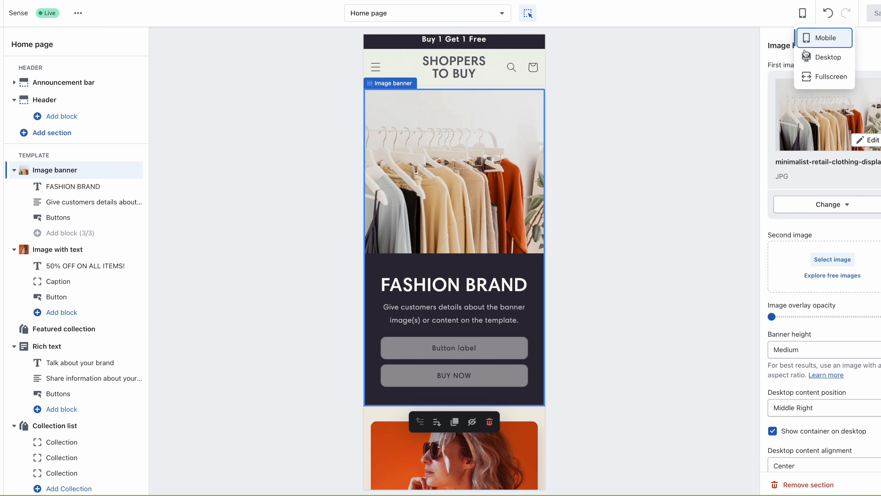
left_click(808, 57)
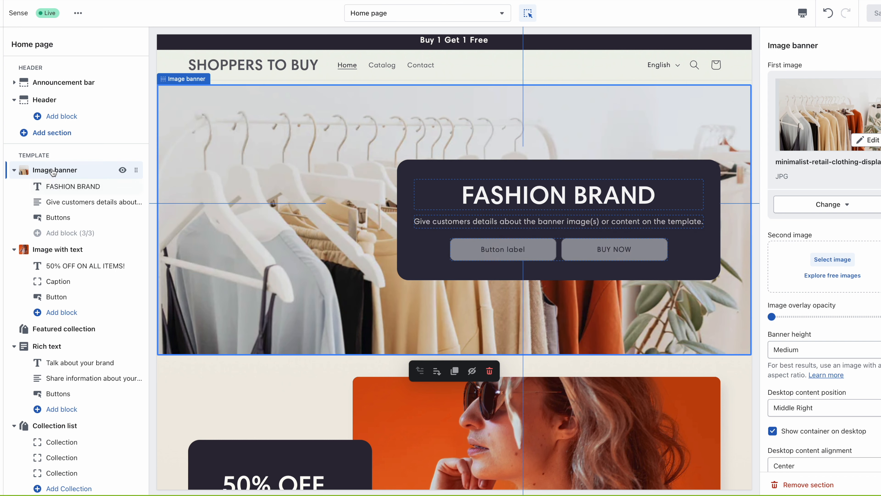
Set the heading size of the Image banner's FASHION BRAND heading to Large and save the changes
left_click(73, 190)
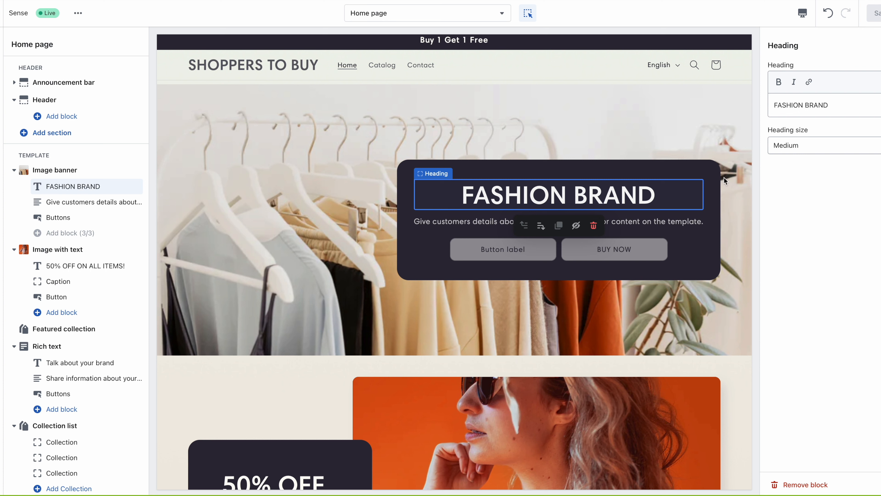
left_click(821, 106)
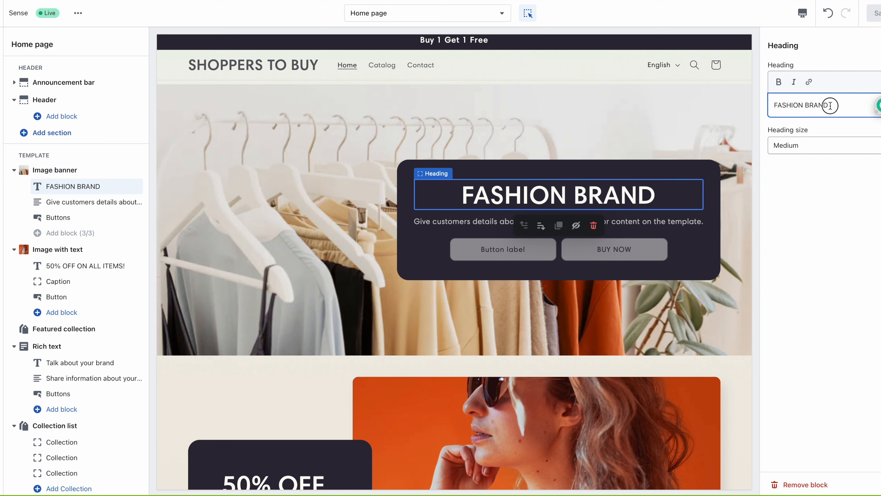
left_click_drag(831, 105, 765, 106)
left_click(808, 145)
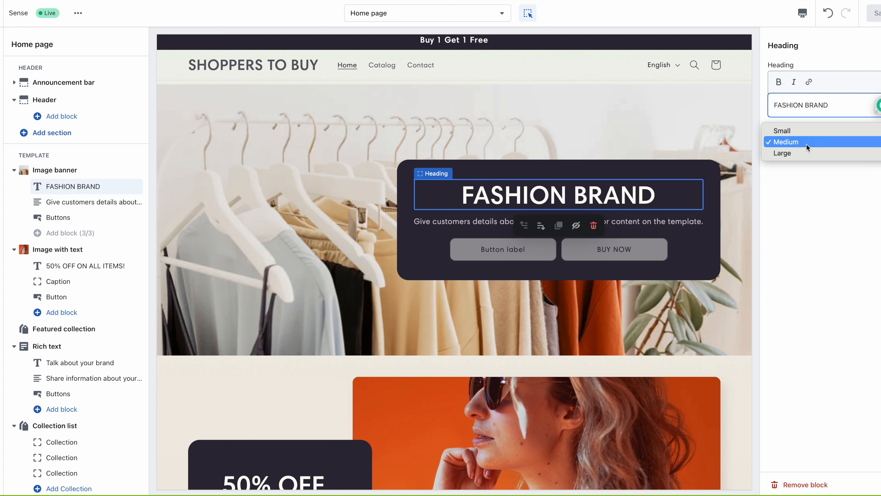
left_click(793, 132)
left_click(800, 146)
left_click(799, 164)
left_click(827, 183)
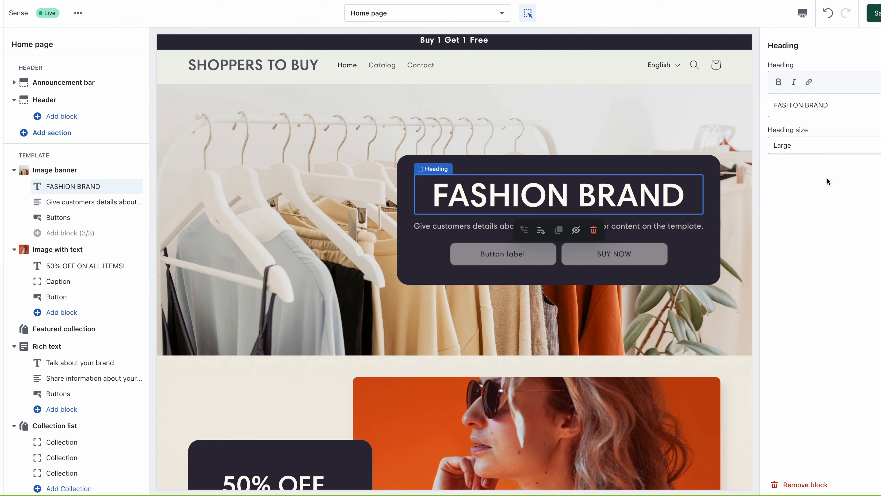
left_click(878, 16)
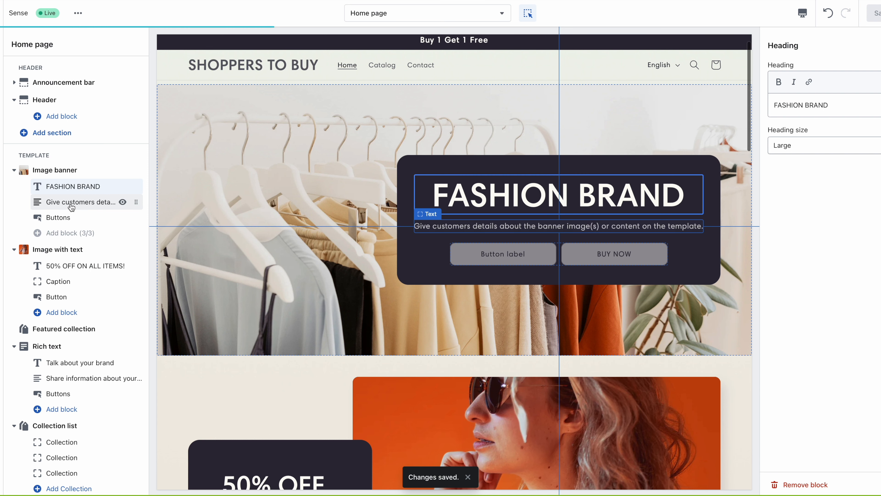
Replace the description of the Image banner's text block with "worls' top brand for all kinf od fashion collection!"
left_click(54, 205)
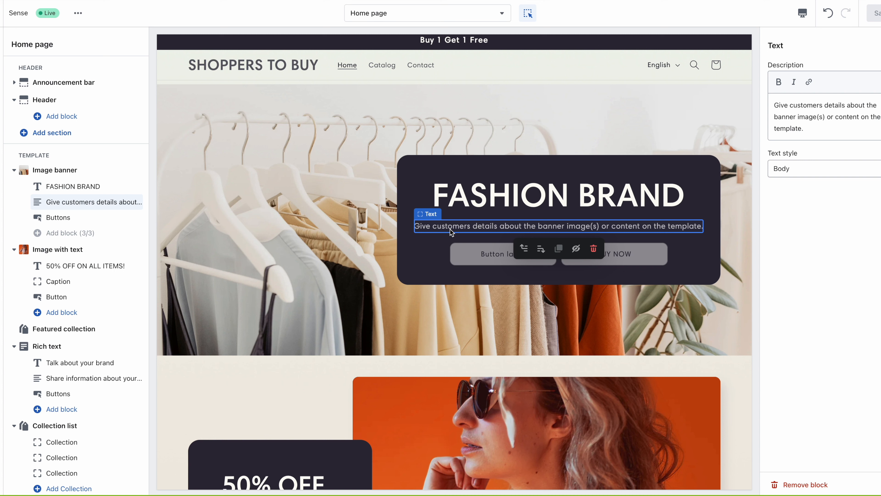
left_click(786, 117)
left_click_drag(778, 103, 818, 134)
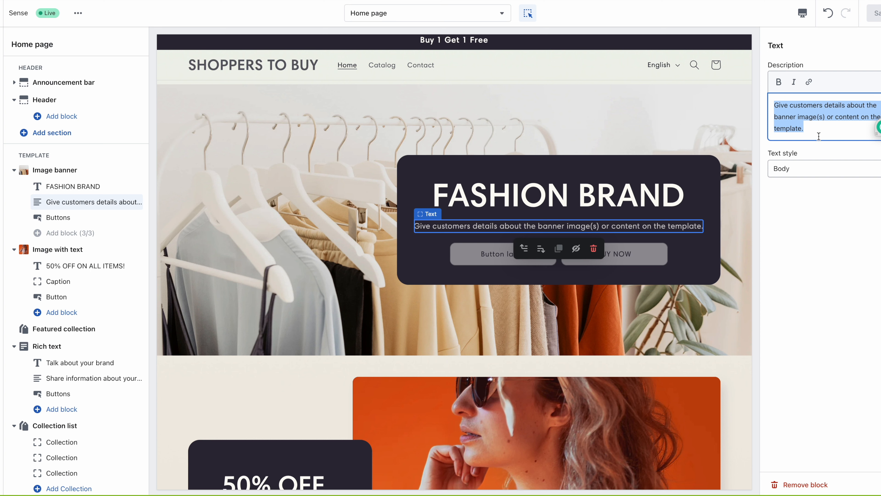
type("worl")
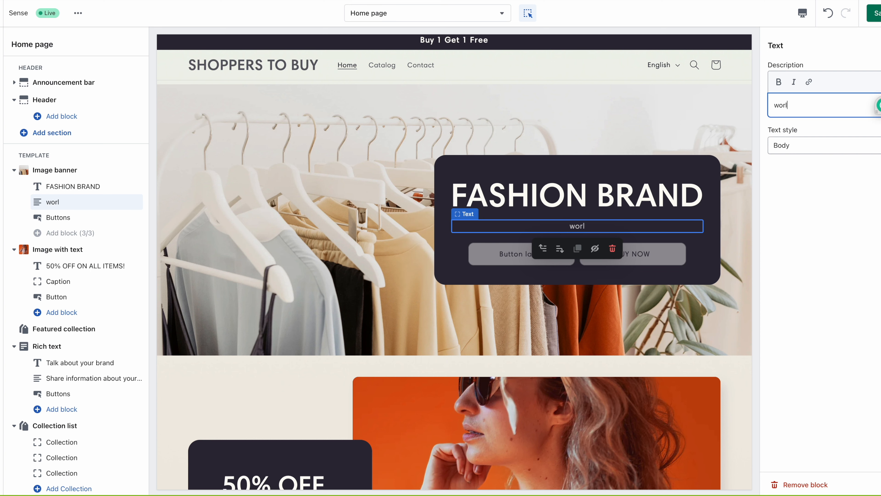
type("s' top brand for all t")
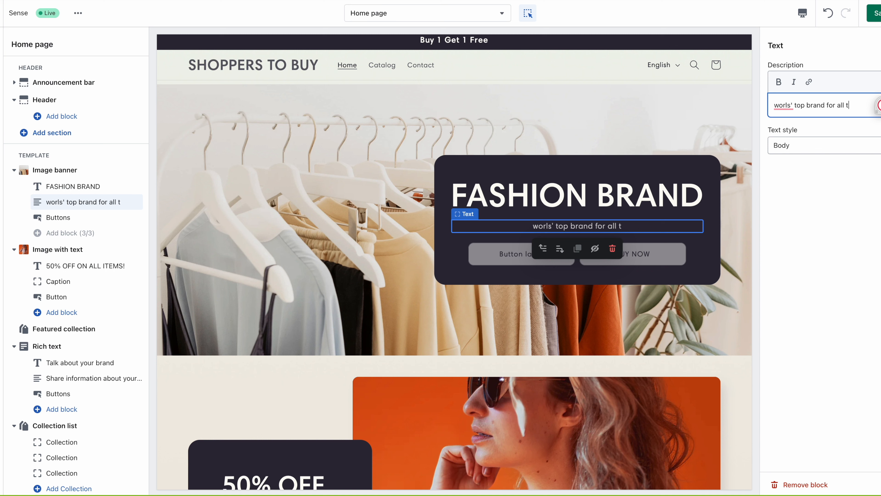
key("BackSpace")
type("kin")
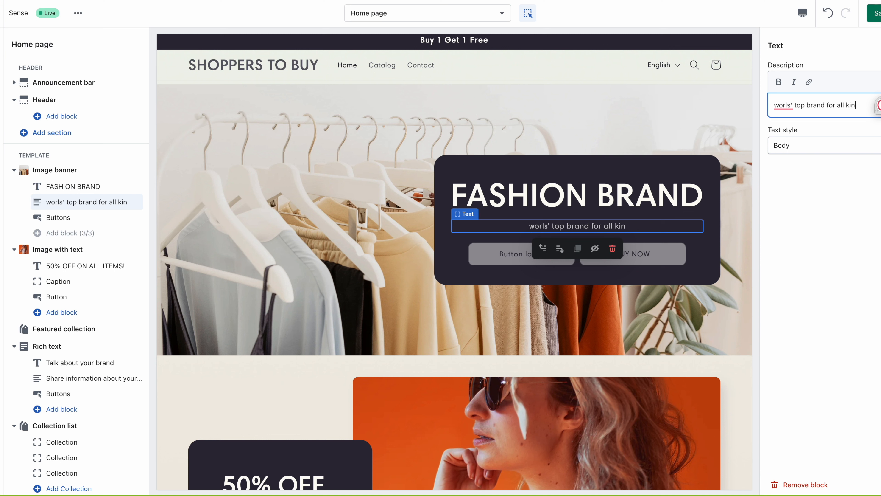
type("f od fas")
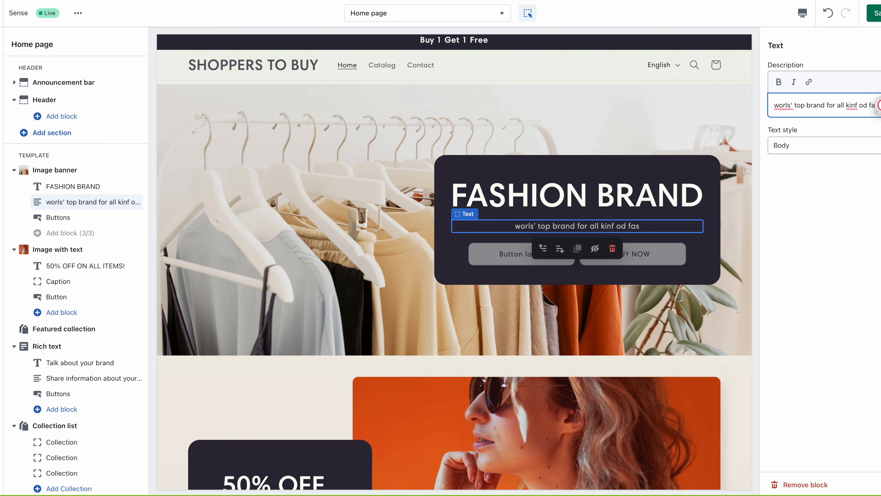
type("hion collect")
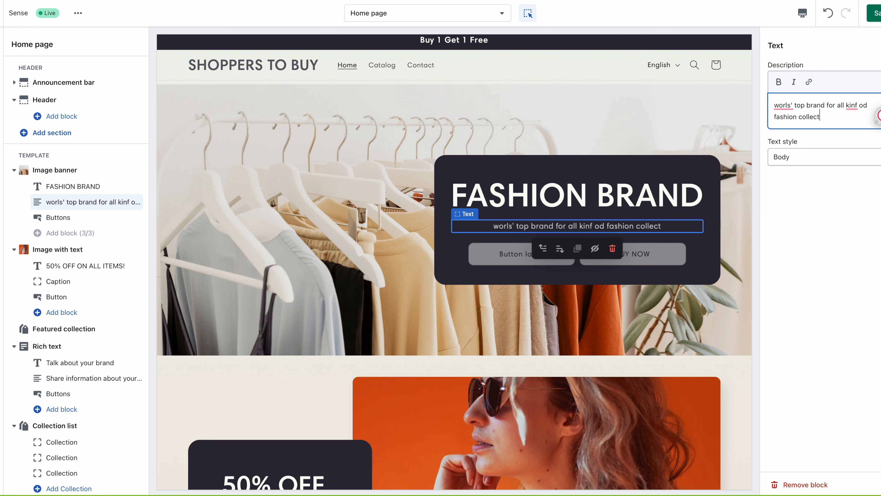
type("ion!")
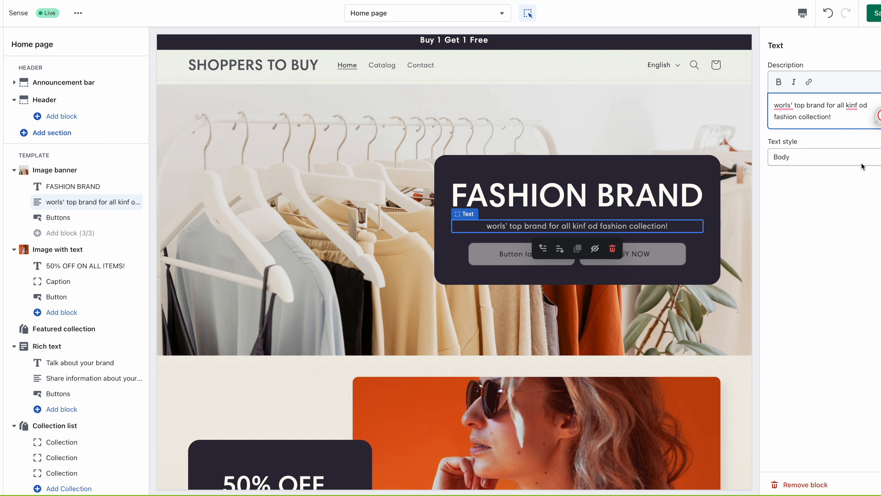
Correct the text block's description to "World's top brand for all kinds od fashion collections!"
mouse_move(815, 117)
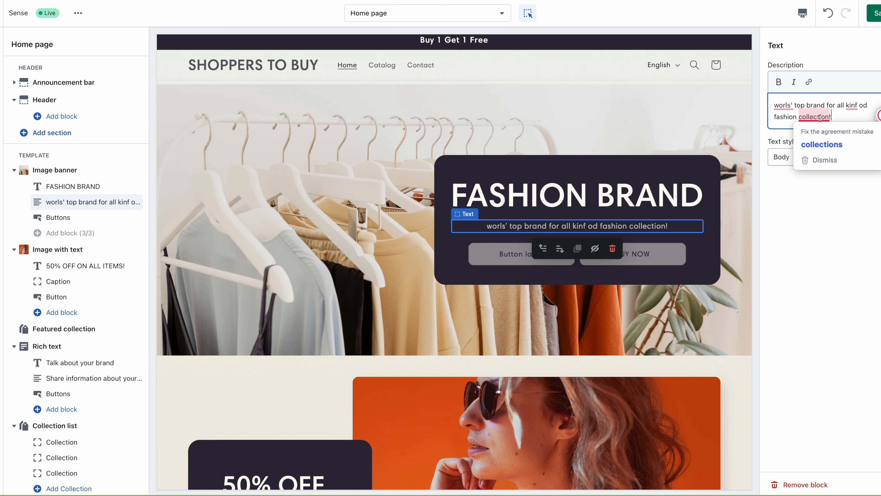
left_click(822, 144)
right_click(782, 105)
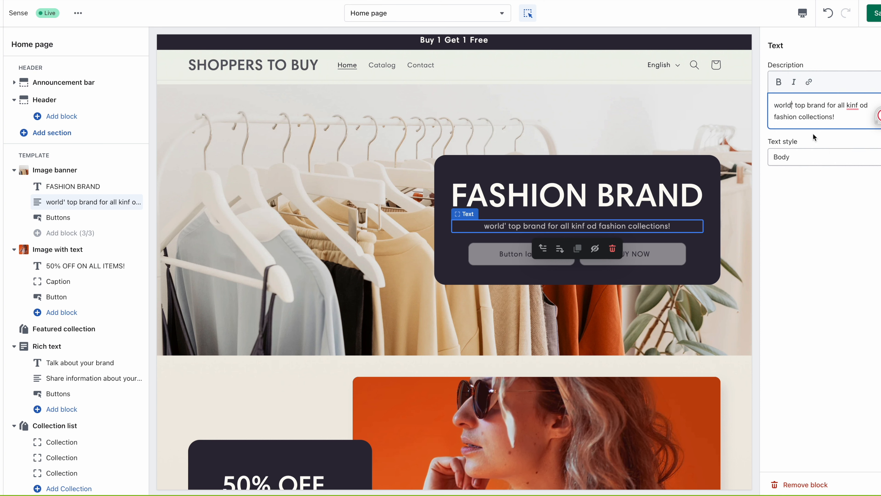
type("s")
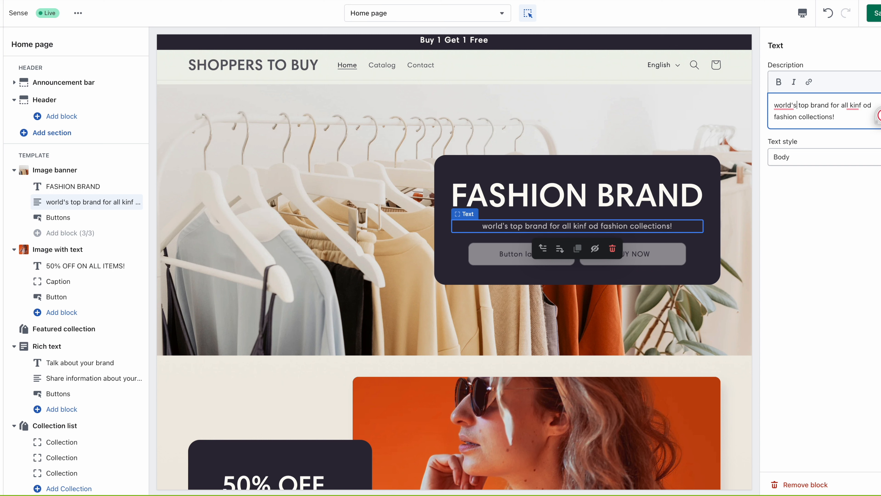
right_click(856, 105)
key("Escape")
type("kind")
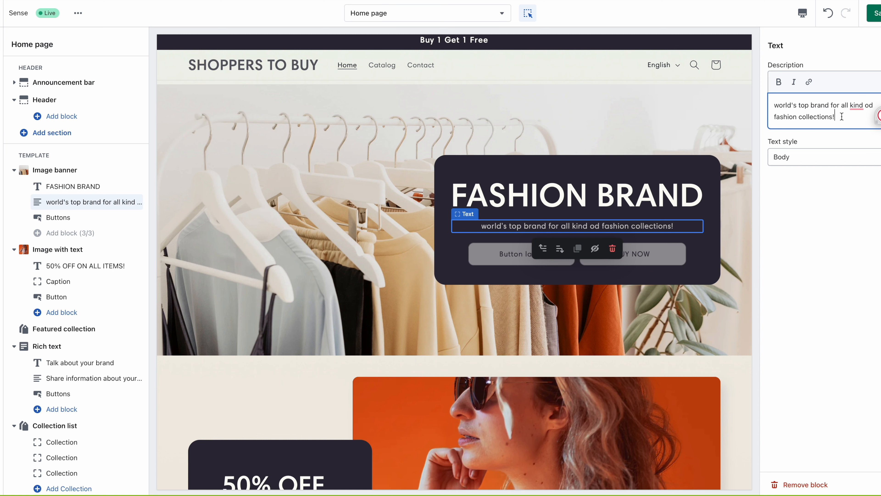
mouse_move(856, 104)
left_click(796, 133)
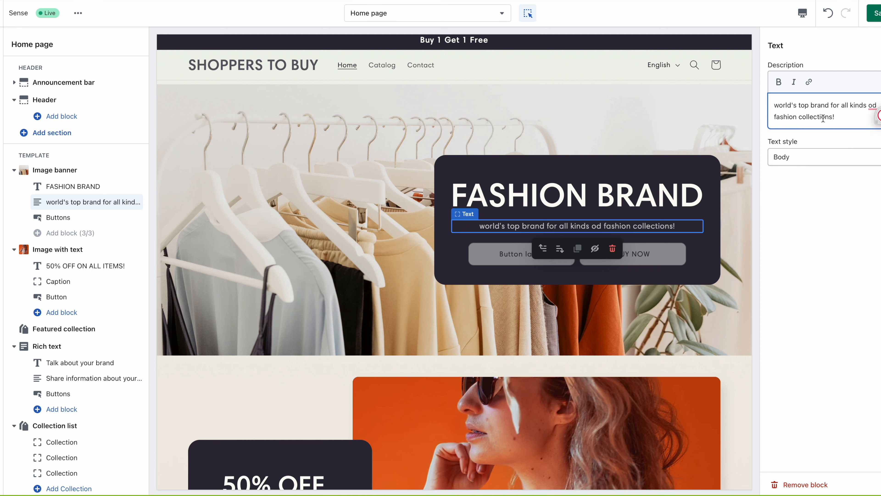
left_click_drag(780, 104, 753, 104)
type("W")
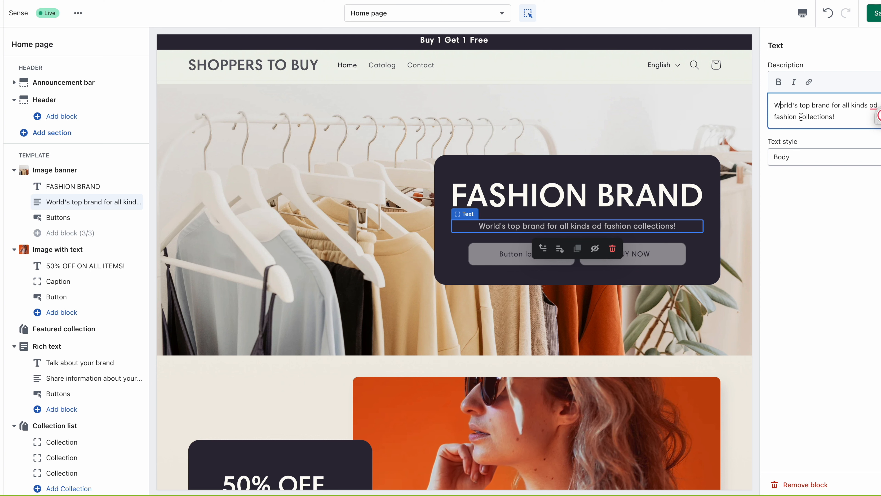
Try the Subtitle and Uppercase text styles on the Image banner's description, keep Subtitle, and save the changes
left_click(811, 152)
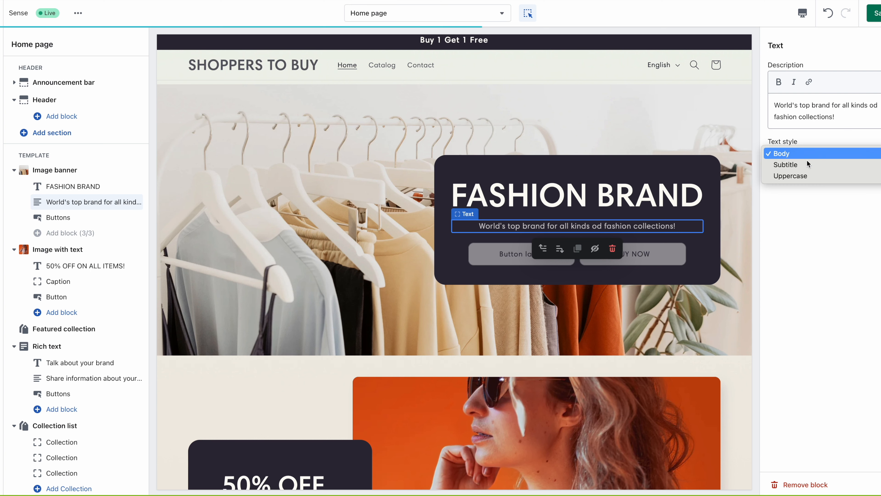
left_click(799, 166)
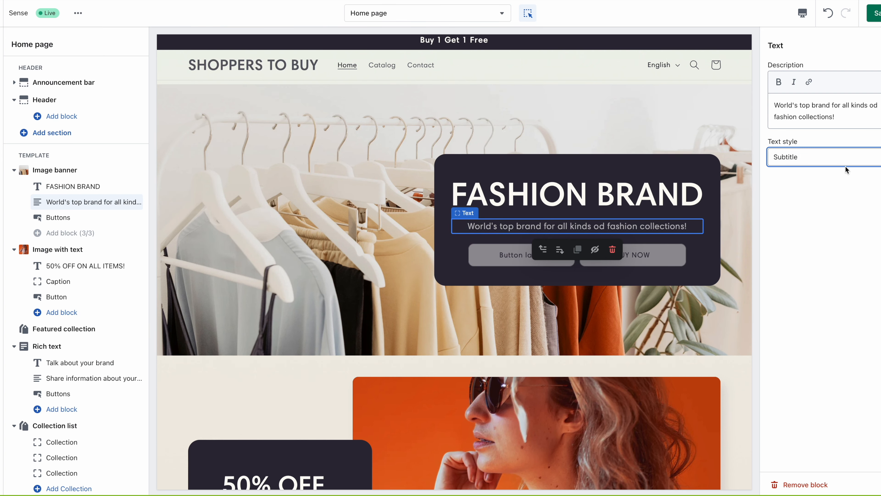
left_click(836, 158)
left_click(809, 166)
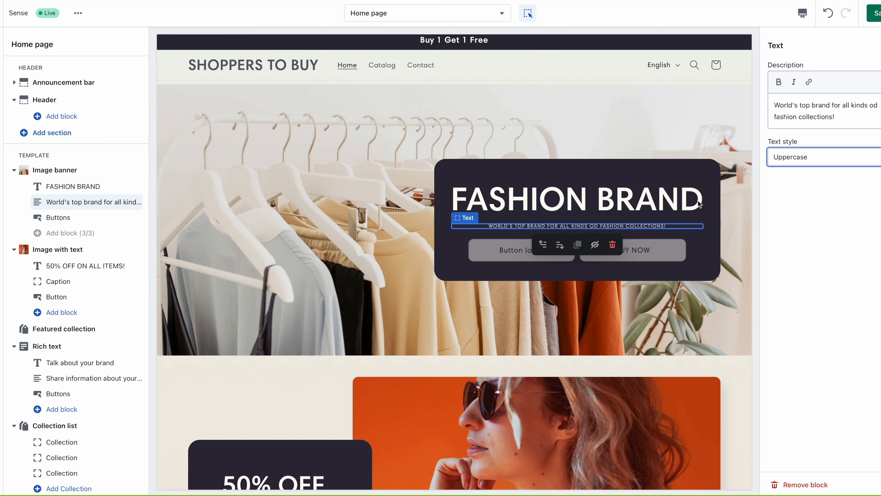
left_click(791, 157)
left_click(783, 143)
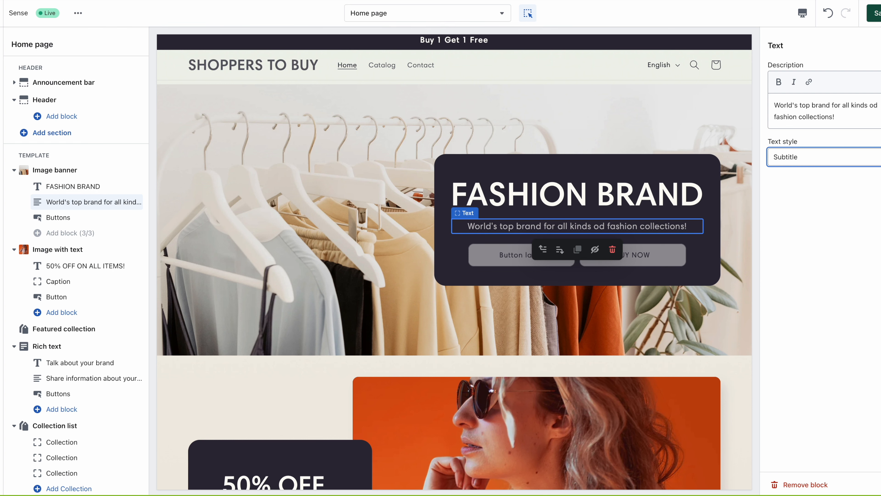
left_click(874, 13)
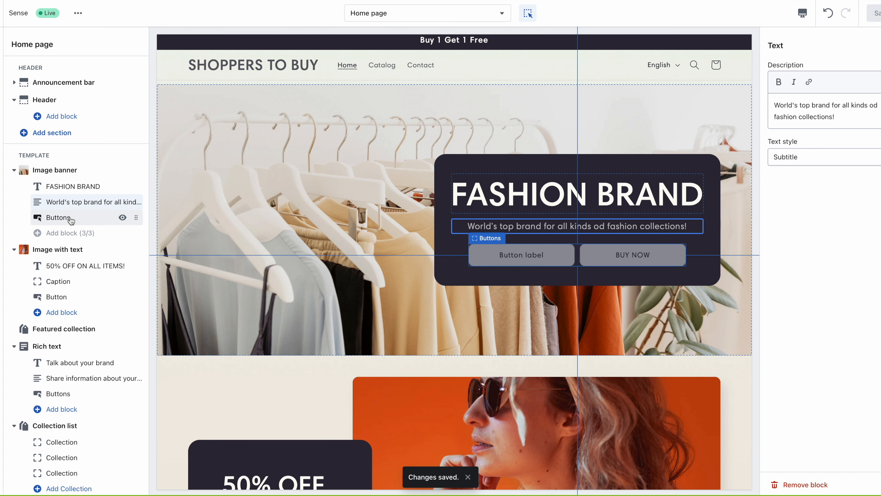
Try SHOP 50% PRODUCTS and BUY 1 GET 1 as the first button label in the Image banner's Buttons block
left_click(58, 217)
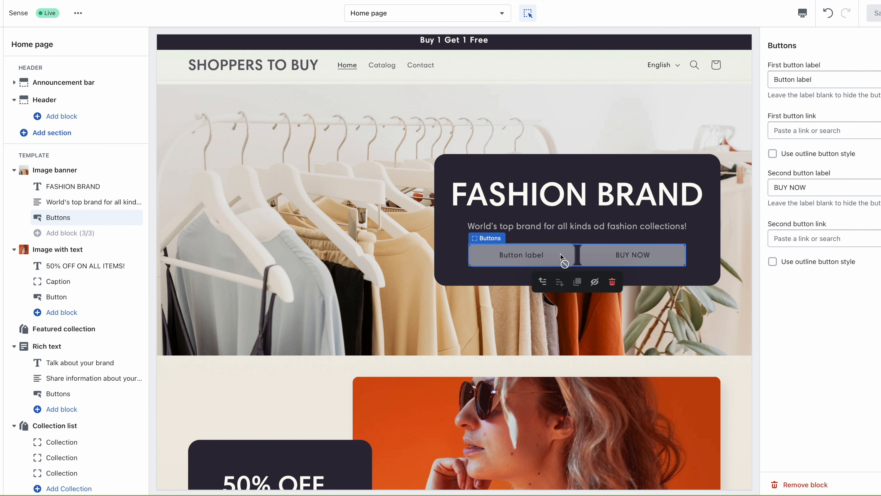
left_click(816, 81)
left_click_drag(817, 80, 770, 82)
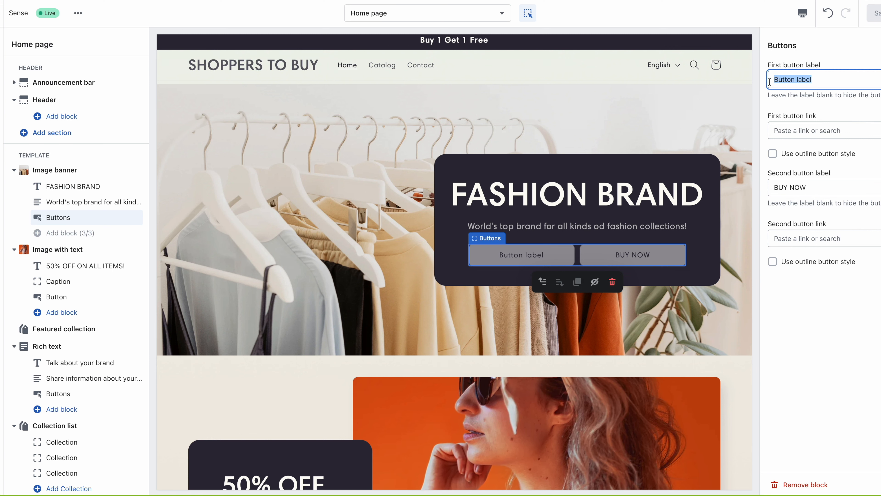
type("SHOP 50% ")
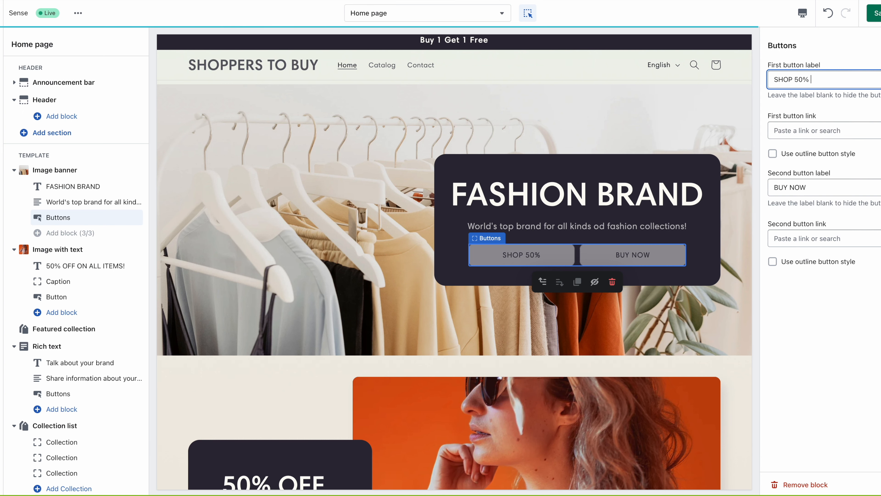
type("PRODUCTS")
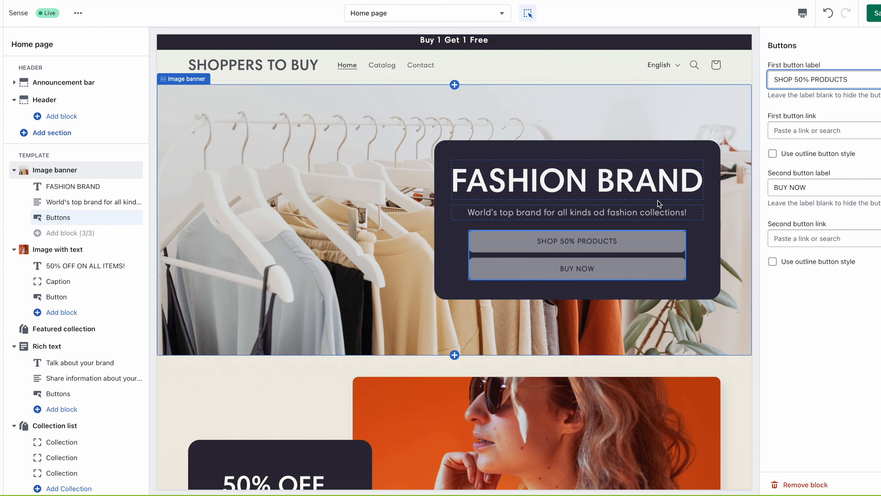
left_click_drag(810, 187, 762, 189)
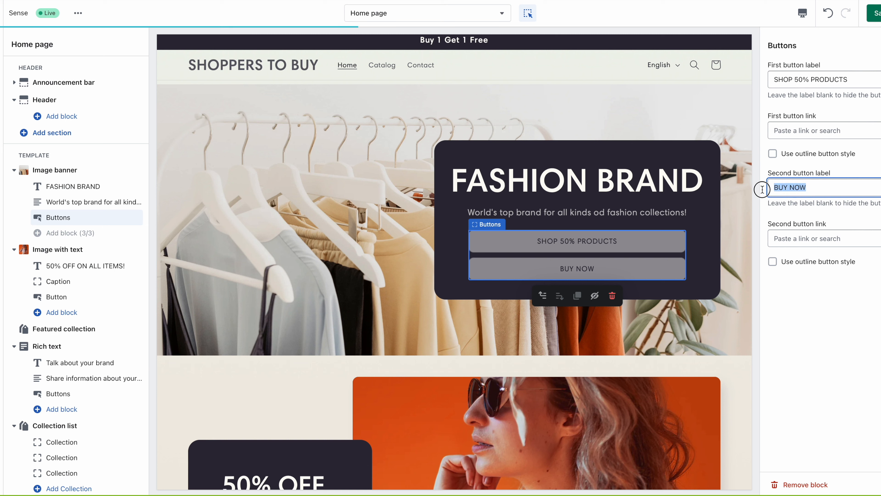
left_click_drag(848, 80, 768, 79)
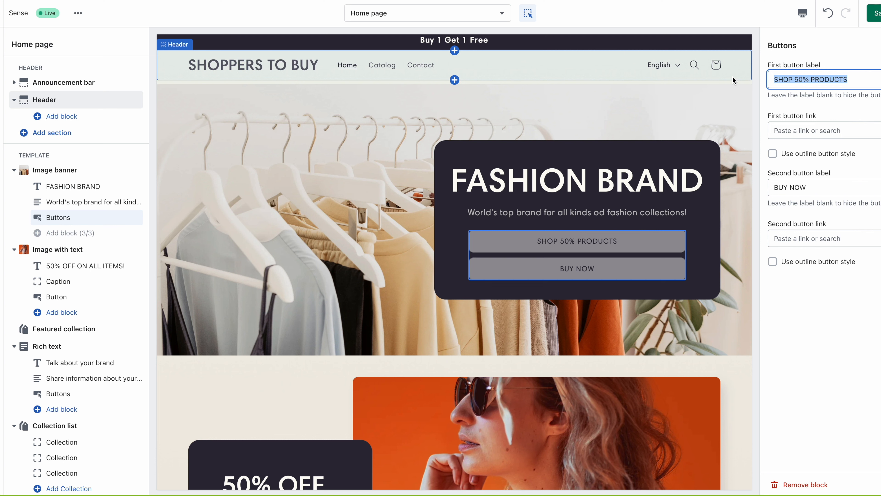
type("BUY")
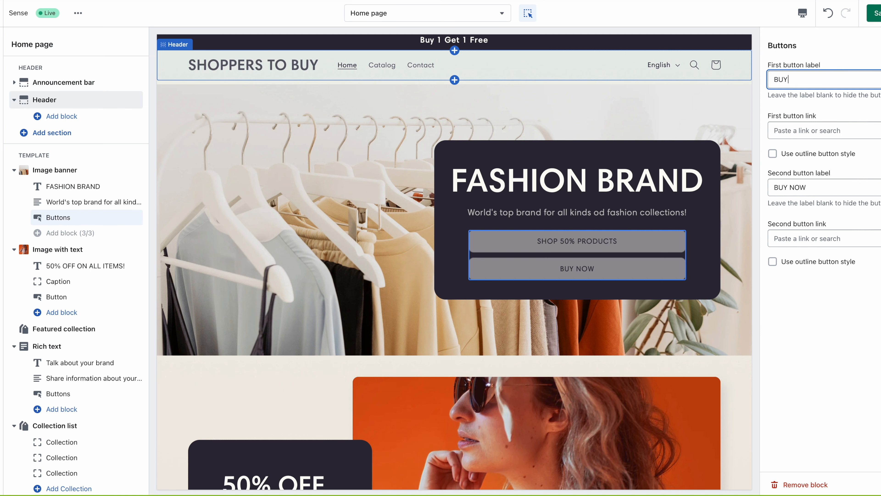
type(" 1 GET 1")
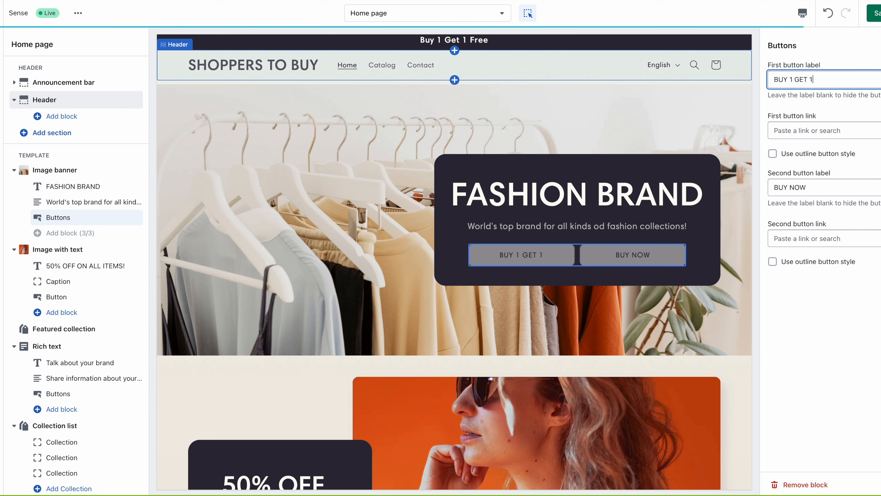
Set the Image banner's first button label to BUY BAGS and its second button label to SHOP NOW
left_click_drag(833, 79, 752, 81)
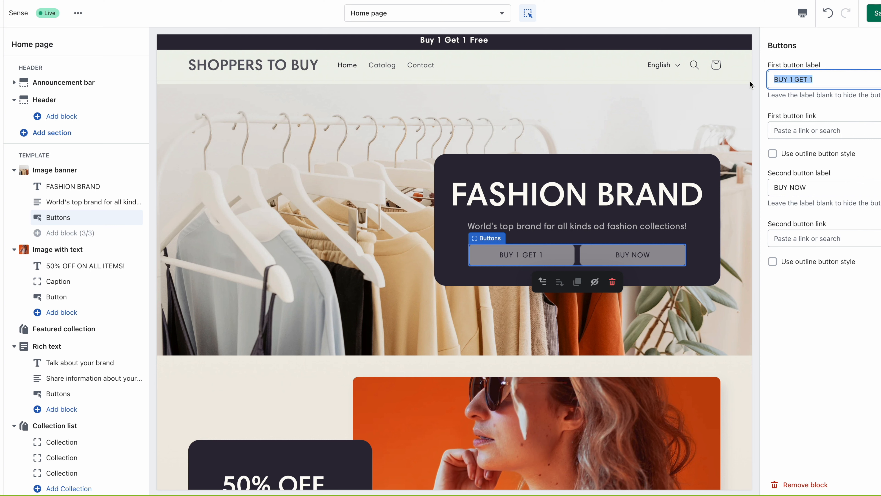
type("BUY ")
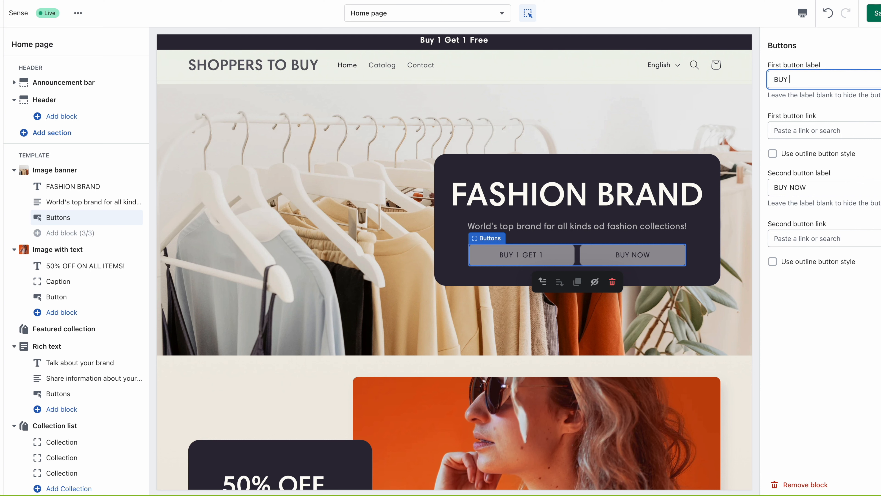
type("BAGS")
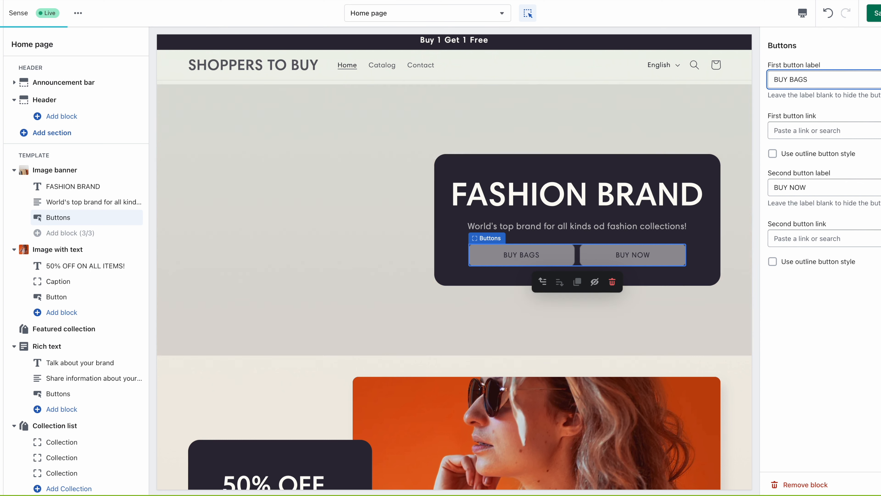
left_click_drag(824, 190, 765, 187)
type("SHOP")
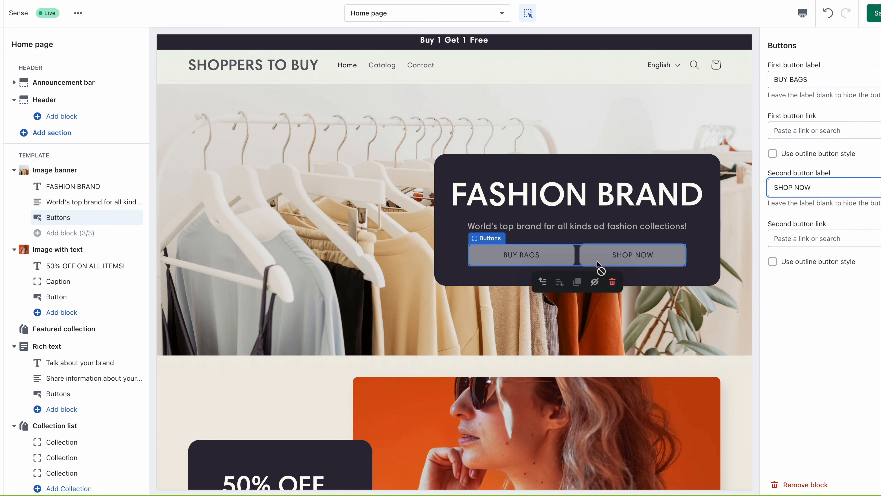
Enable the outline button style for both Image banner buttons and save the changes
left_click(772, 155)
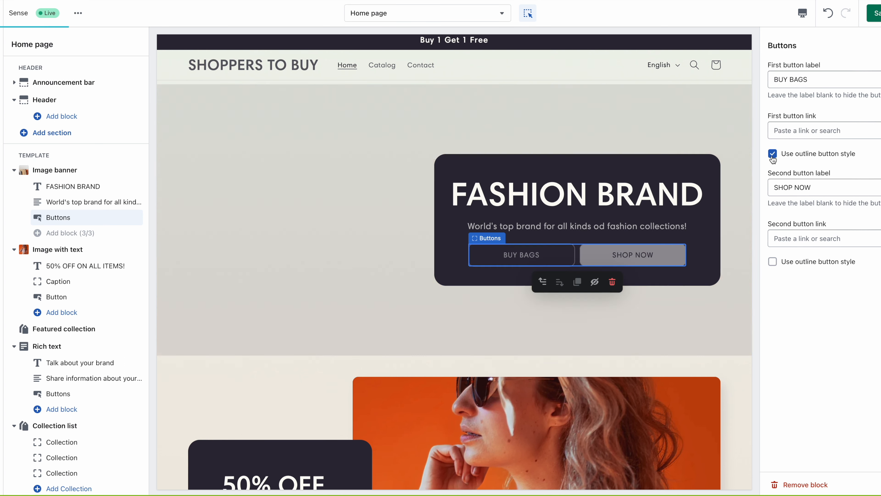
left_click(773, 262)
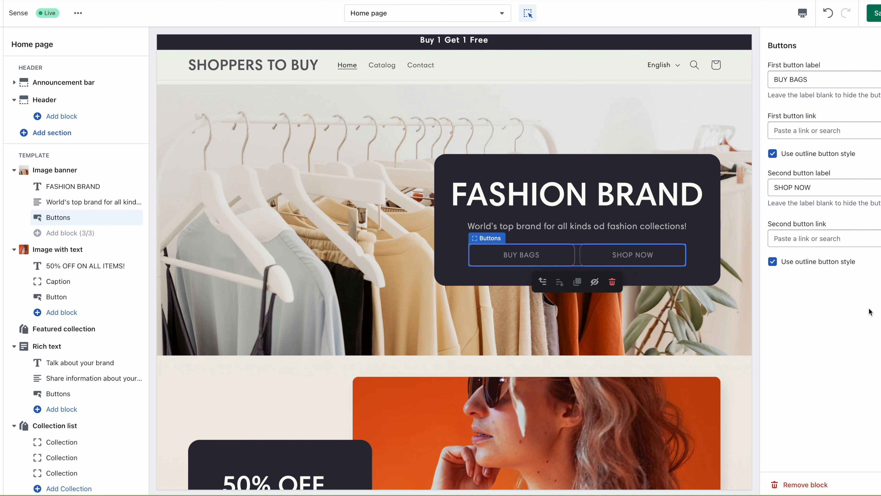
left_click(878, 17)
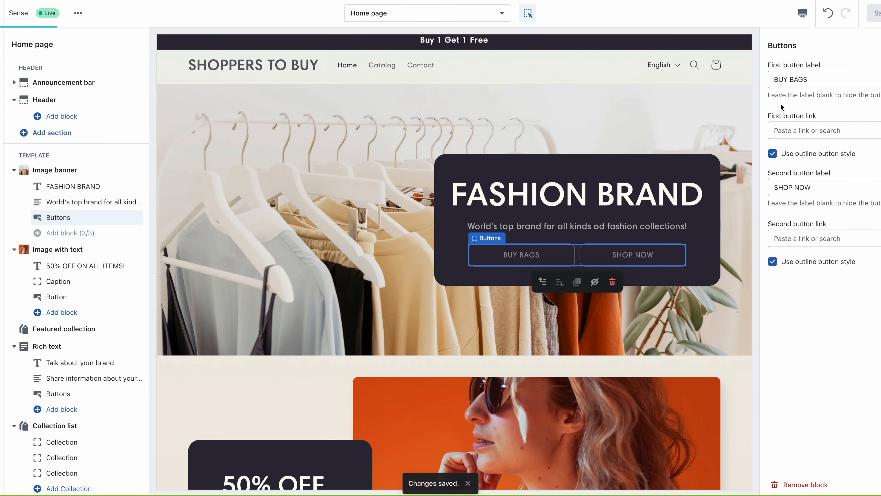
left_click_drag(775, 80, 815, 79)
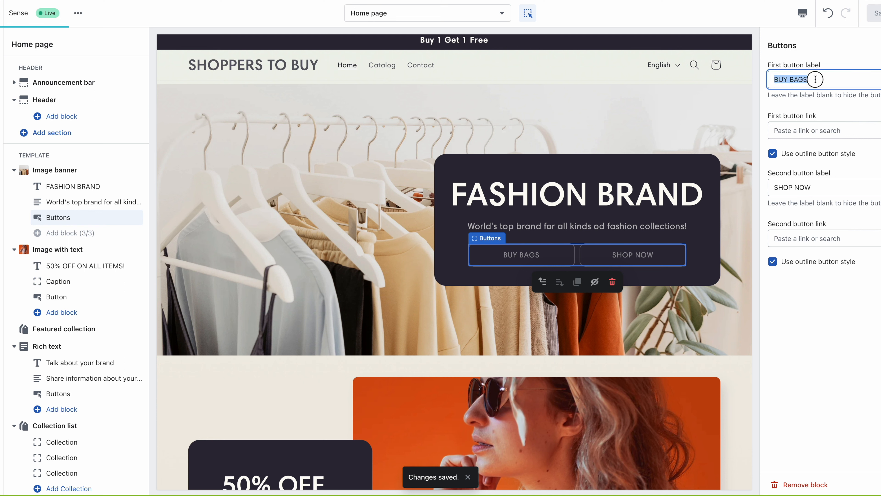
Link the Image banner's first button, BUY BAGS, to All collections
left_click(783, 134)
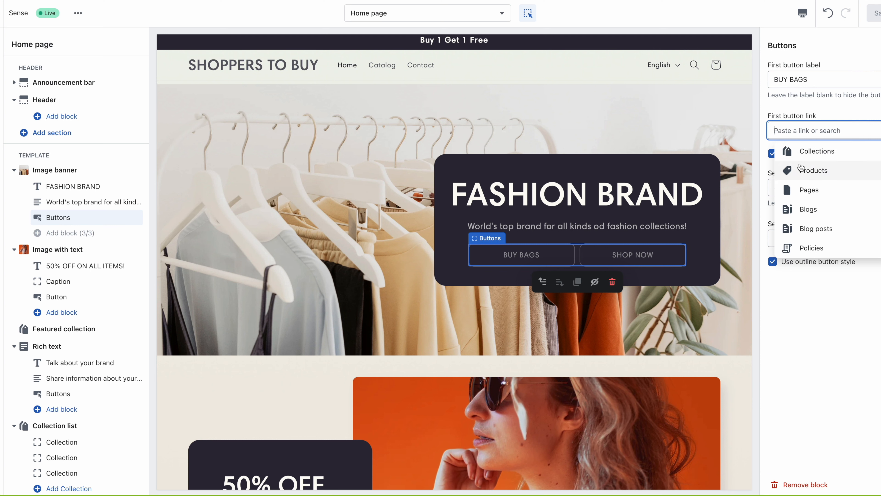
left_click(815, 156)
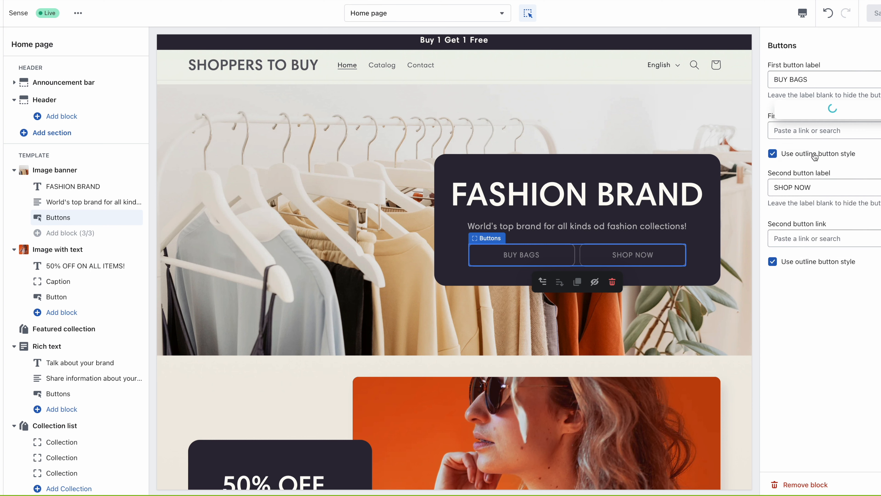
left_click(820, 96)
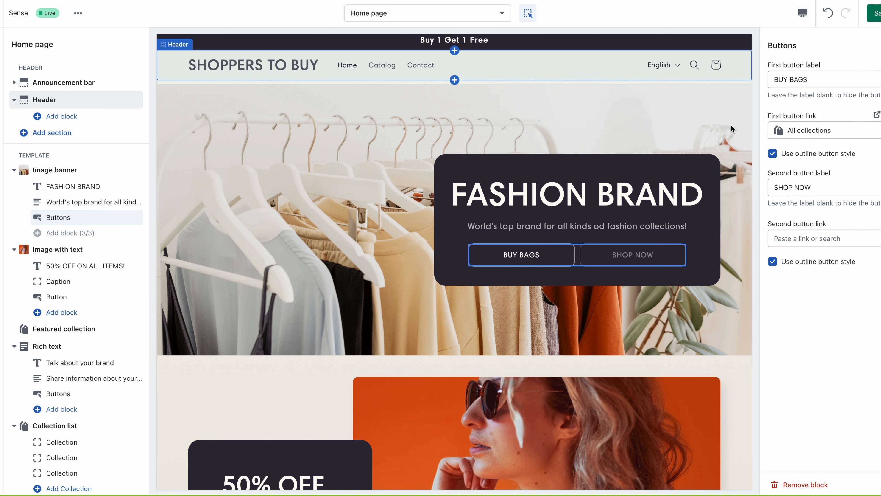
left_click(805, 131)
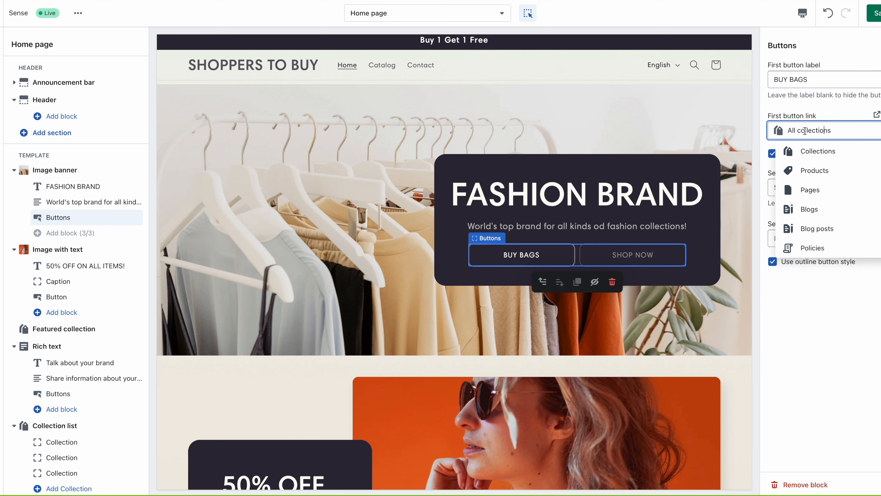
left_click(817, 82)
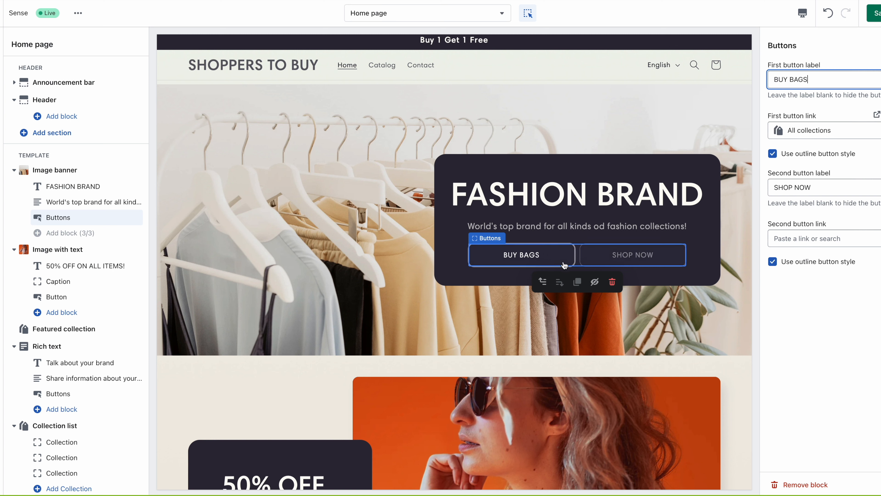
Link the Image banner's second button, SHOP NOW, to All products and save the changes
left_click(816, 186)
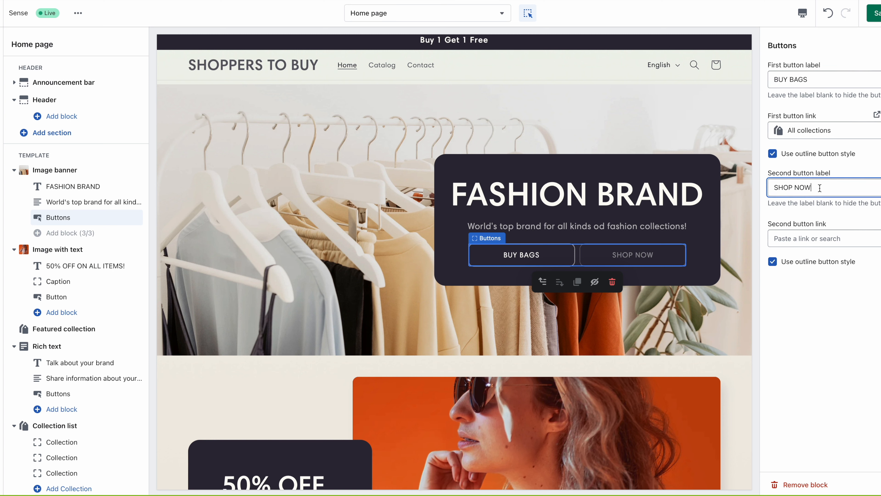
left_click(798, 240)
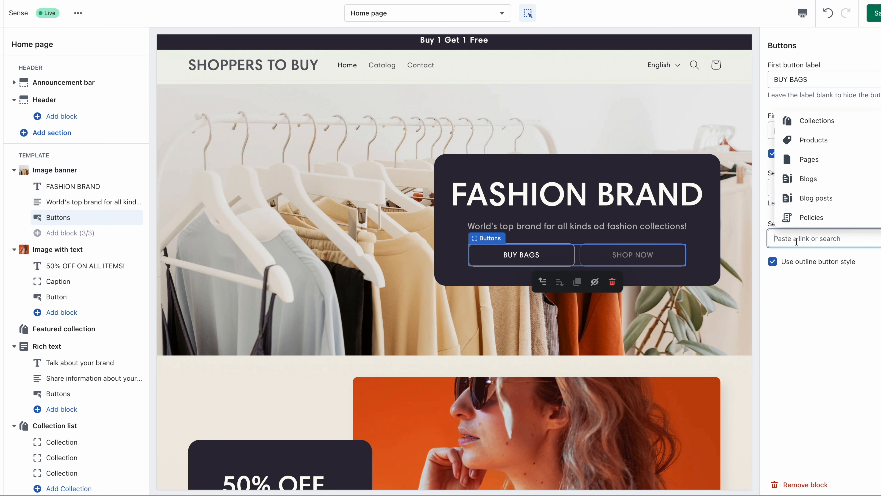
left_click(809, 142)
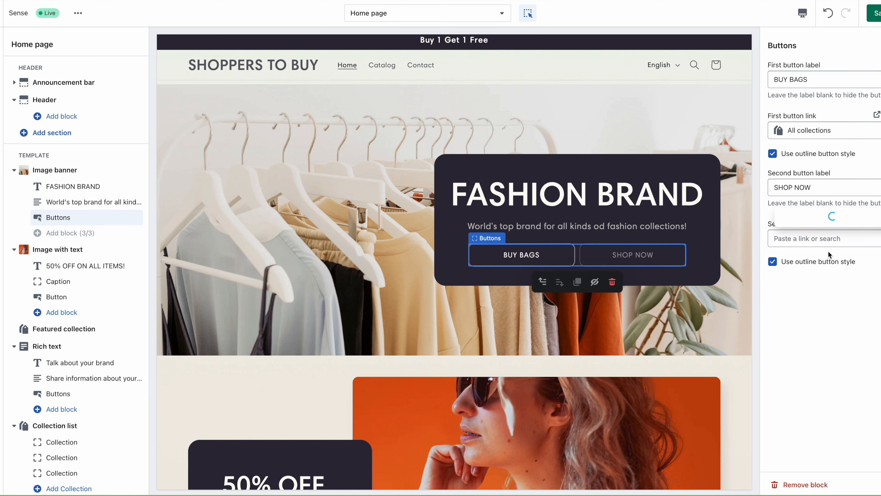
left_click(814, 217)
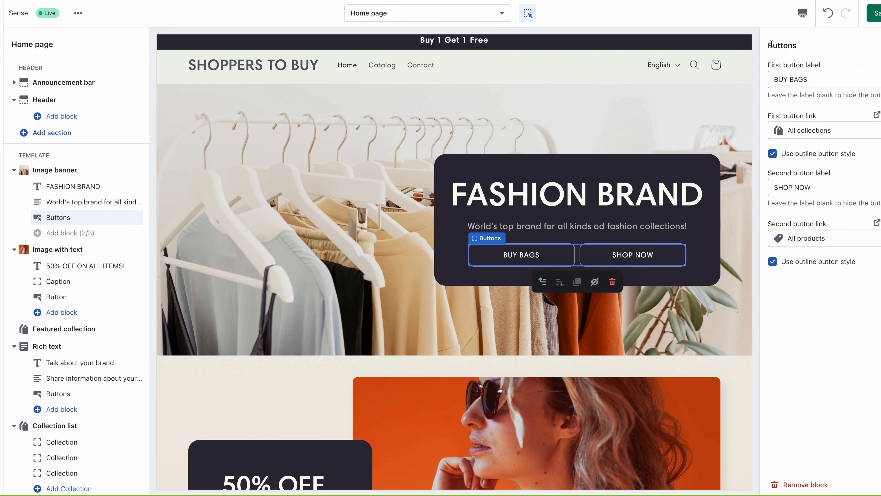
left_click_drag(769, 45, 807, 48)
left_click(807, 52)
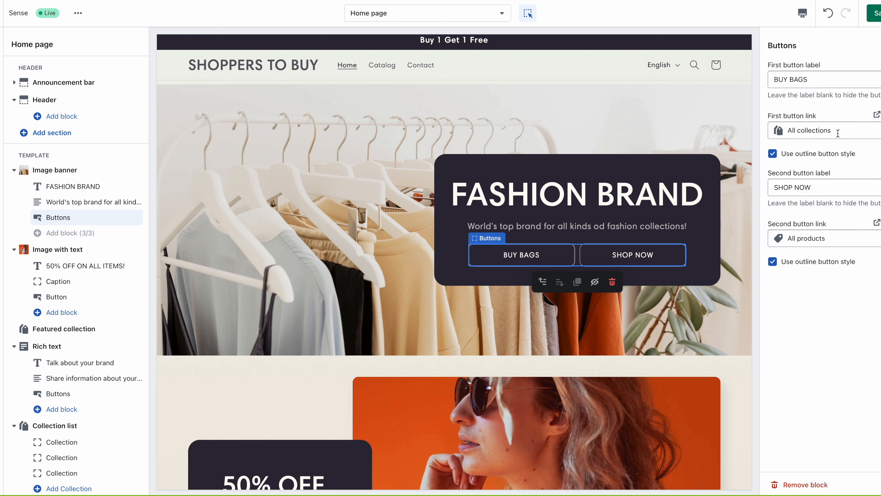
left_click(874, 13)
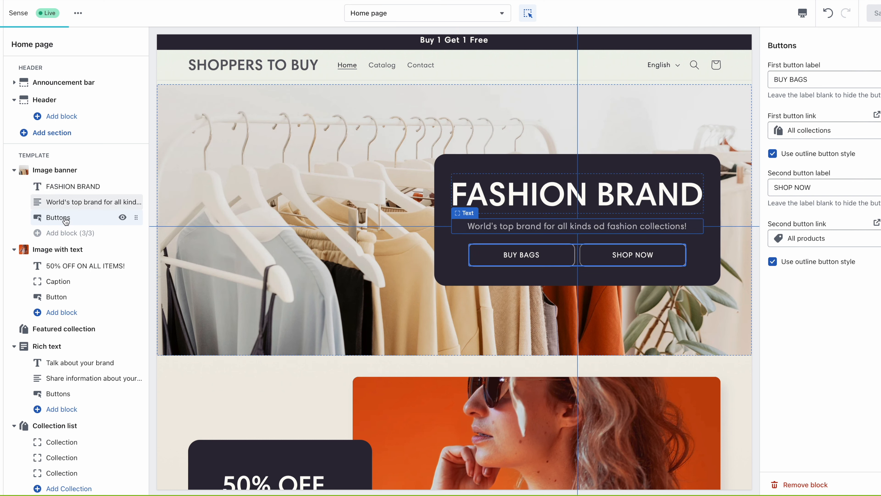
left_click(59, 171)
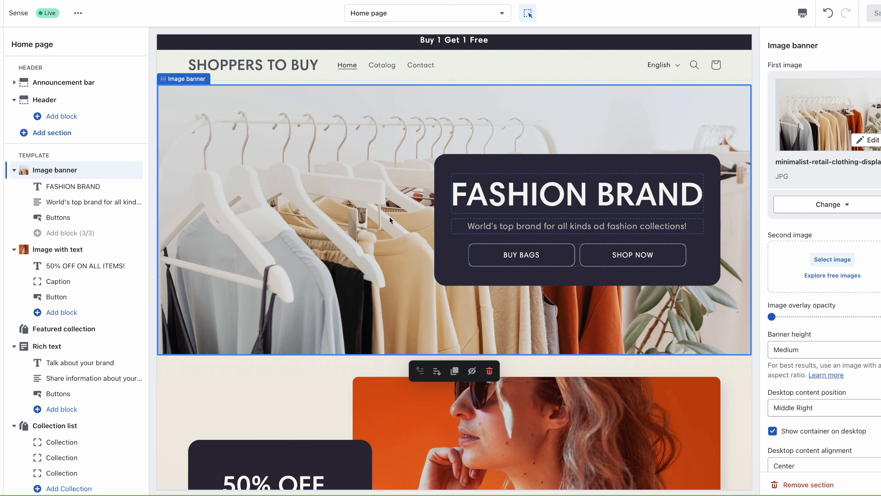
left_click(63, 250)
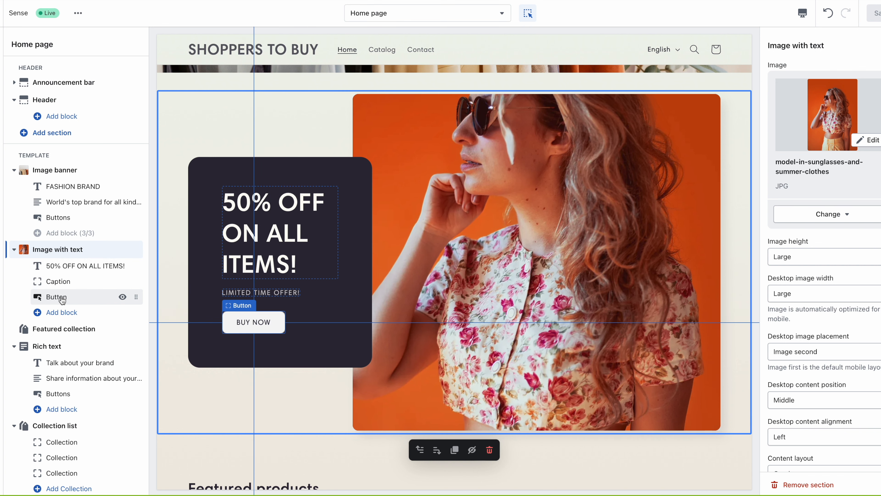
left_click(70, 268)
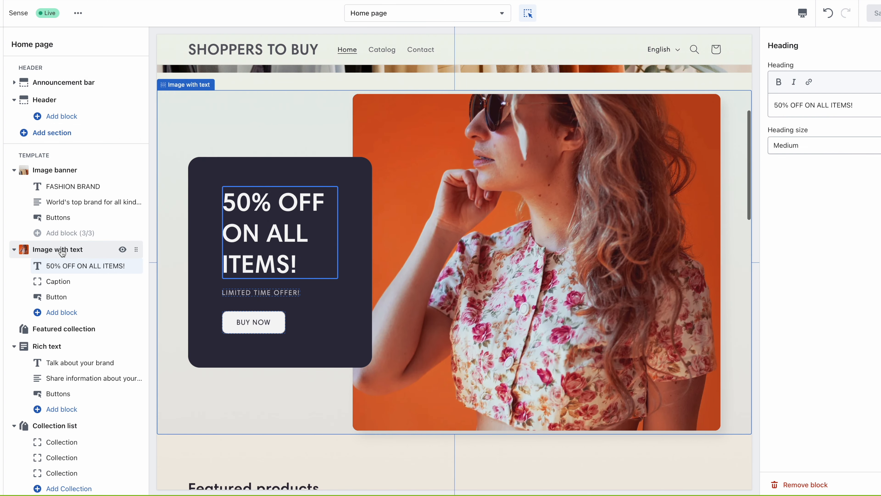
Replace the Featured collection section's heading with TRENDING PRODUCT
left_click(51, 333)
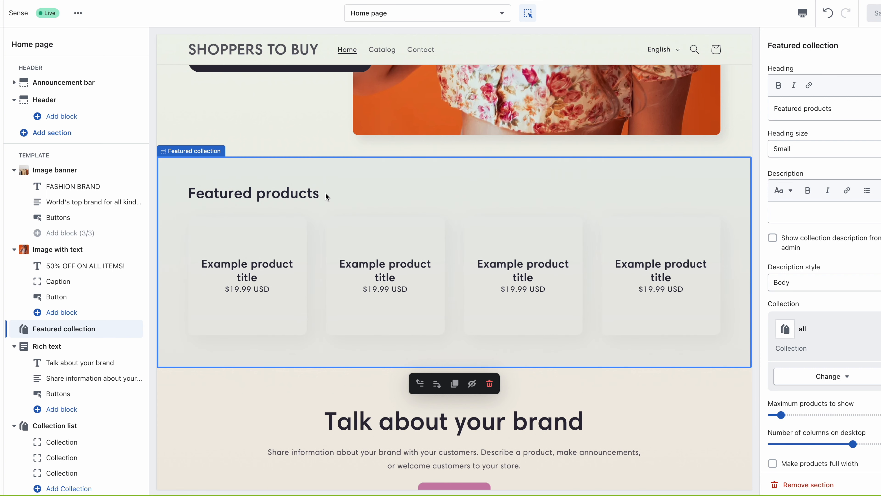
left_click_drag(832, 108, 760, 108)
type("T")
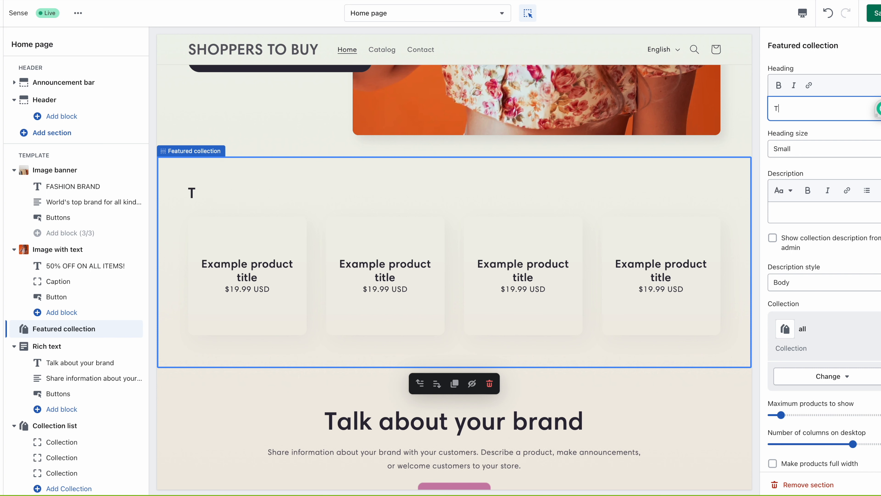
type("RENDING")
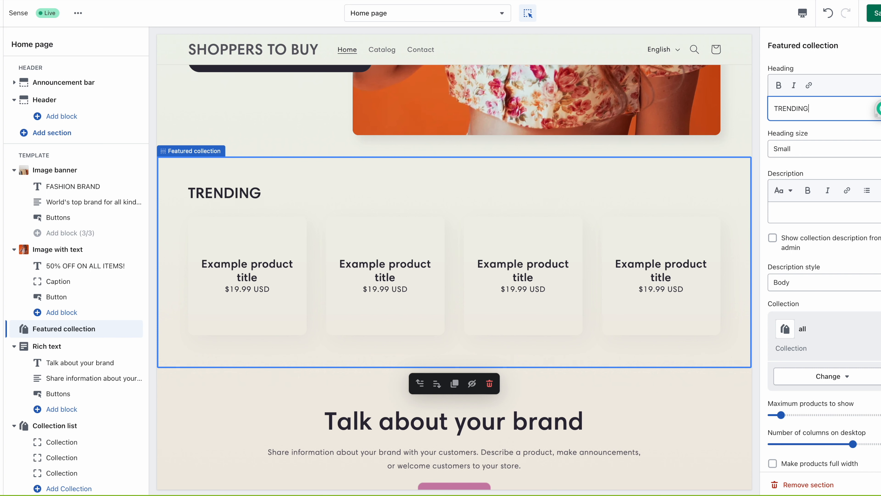
type(" PRODUCTS")
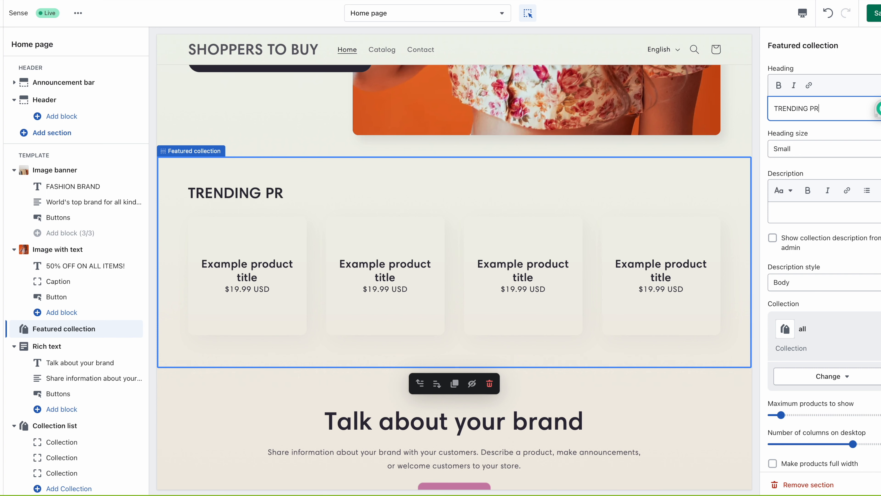
Try TRENDING COLLECTION as the Featured collection section's heading
key("BackSpace")
key("BackSpace")
key("BackSpace")
key("BackSpace")
key("BackSpace")
key("BackSpace")
key("BackSpace")
key("BackSpace")
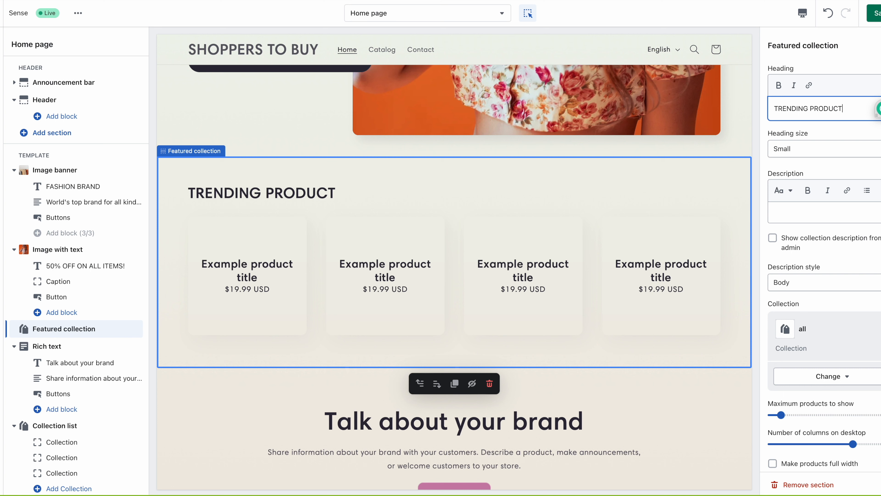
type("COLLECTION")
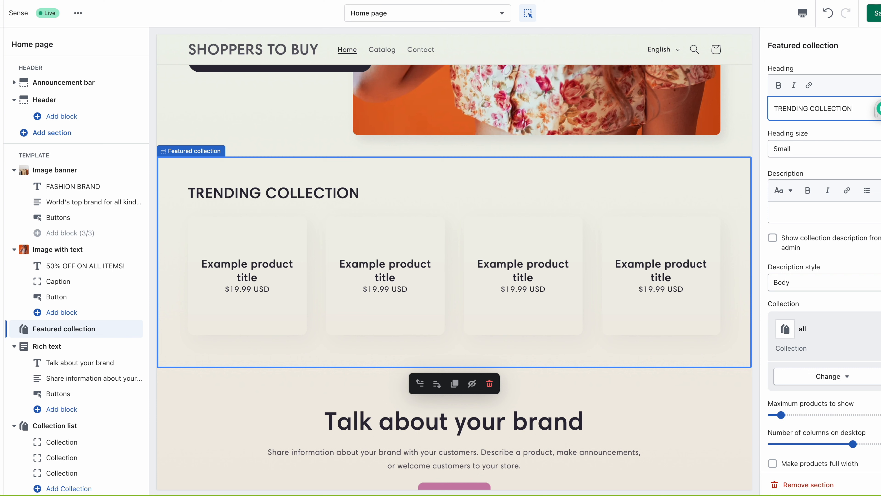
Change the last word of the Featured collection heading back to PRODUCT
key("BackSpace")
key("BackSpace")
key("BackSpace")
key("BackSpace")
key("BackSpace")
key("BackSpace")
key("BackSpace")
key("BackSpace")
key("BackSpace")
key("BackSpace")
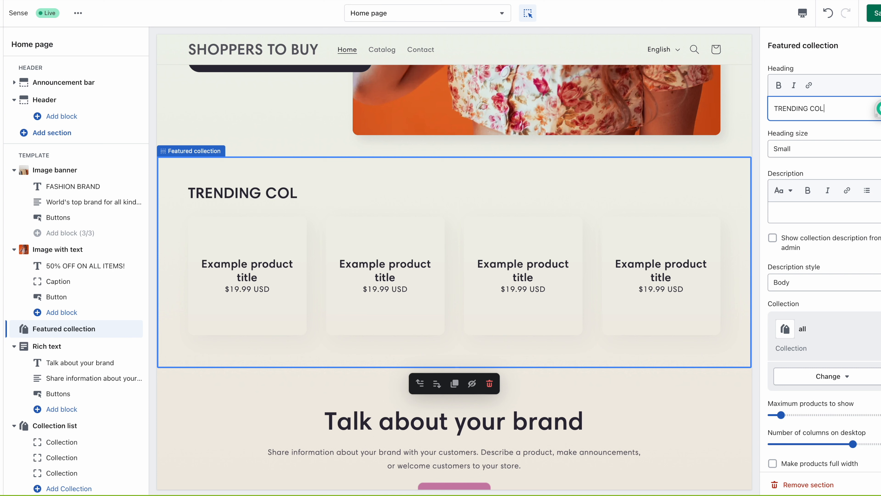
type("PRODUCT")
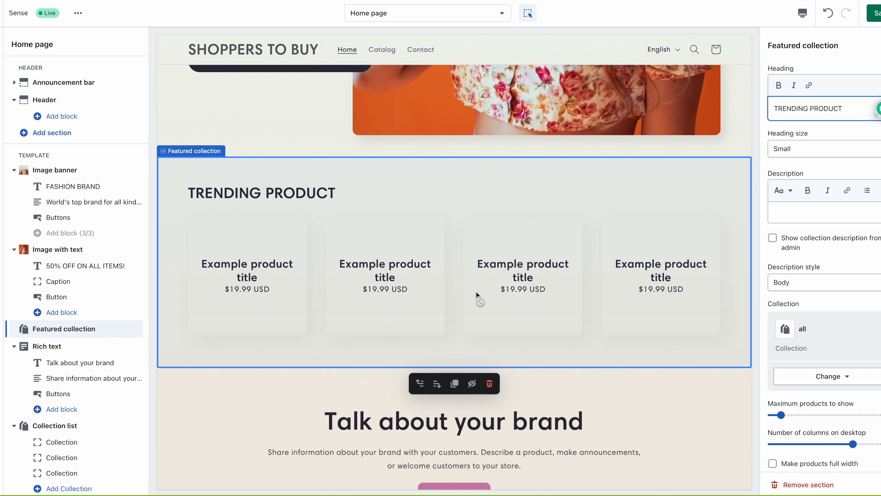
Try TRENDING WOMEN'S BAGS as the Featured collection section's heading
double_click(813, 108)
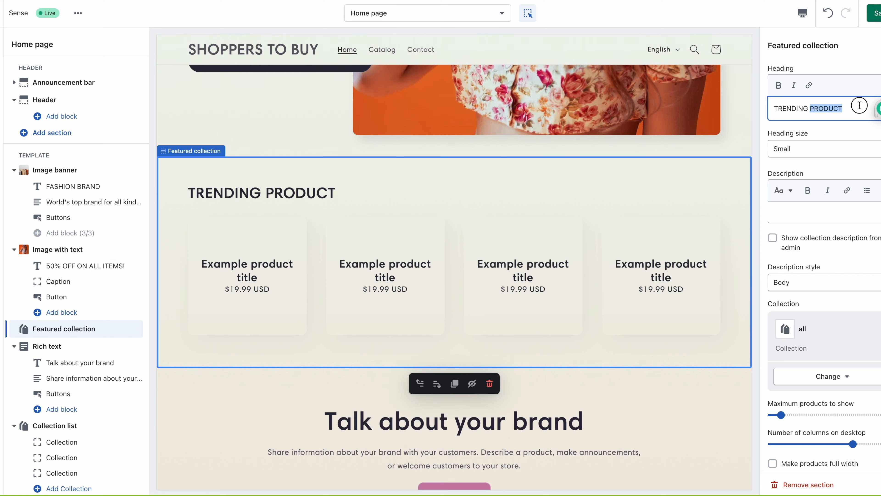
type("WOME")
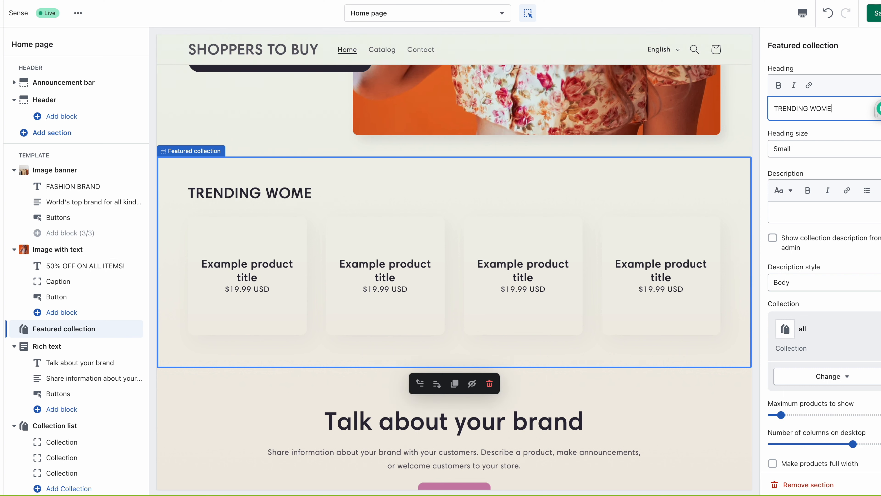
type("N'S BAGS")
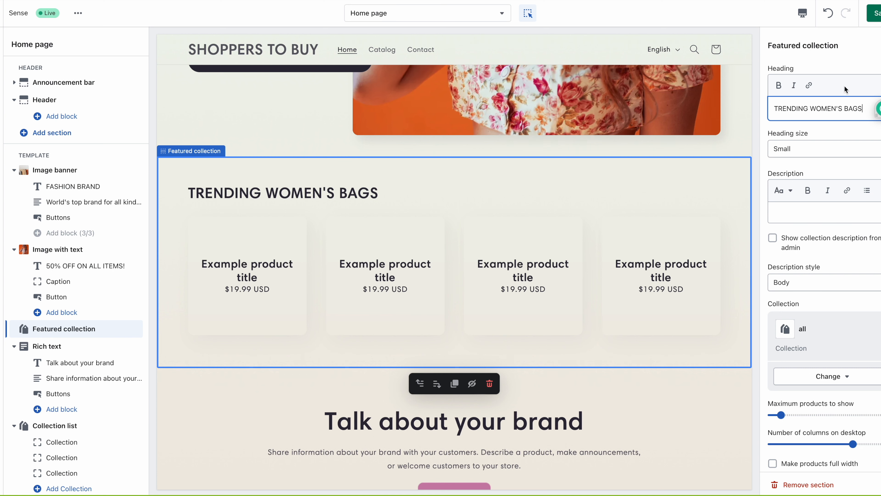
Set the Featured collection section's heading to TRENDING COLLECTION! and save the changes
left_click_drag(811, 109, 864, 109)
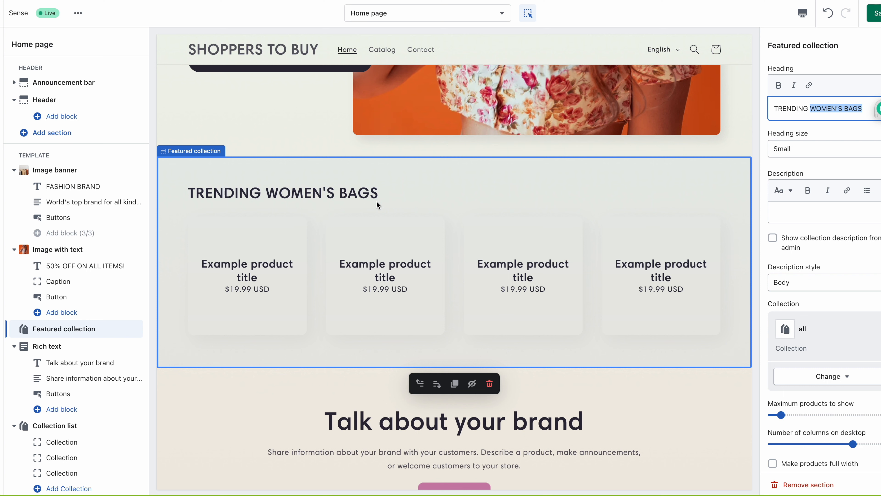
key("BackSpace")
type("COLLECTION!")
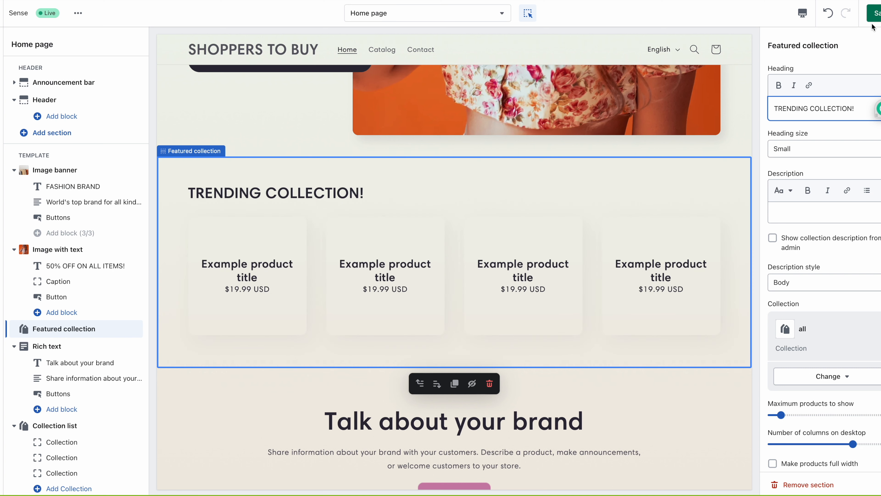
left_click(876, 13)
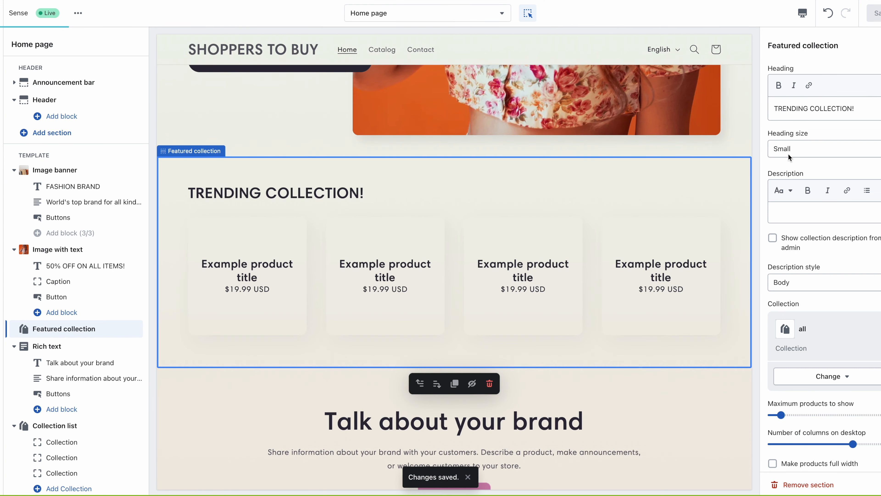
Try the Medium and Large heading sizes on the Featured collection section and return to Small
left_click(796, 148)
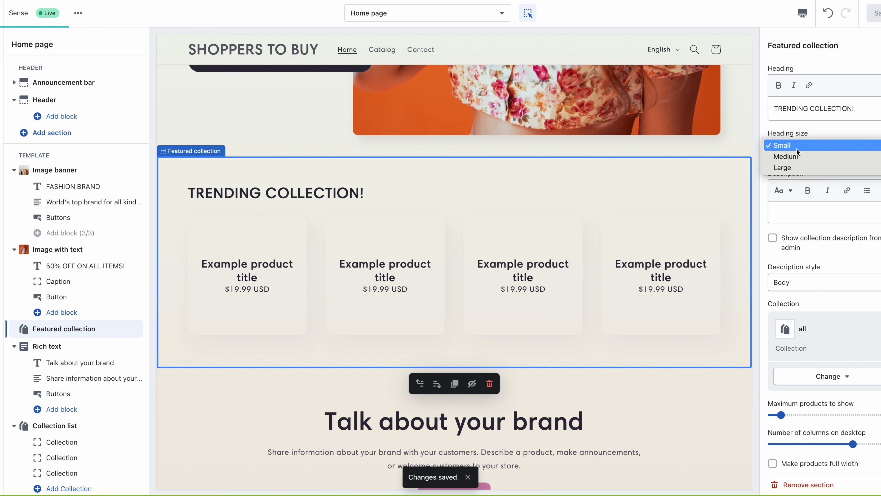
left_click(796, 155)
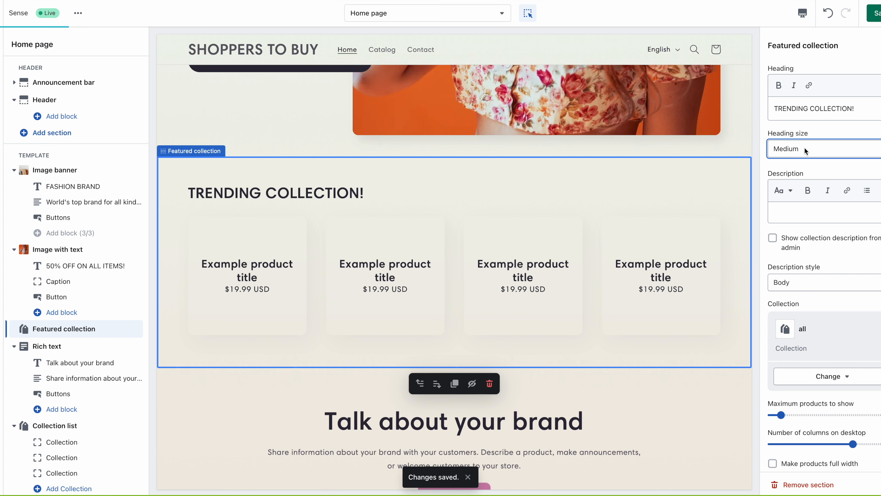
left_click(805, 148)
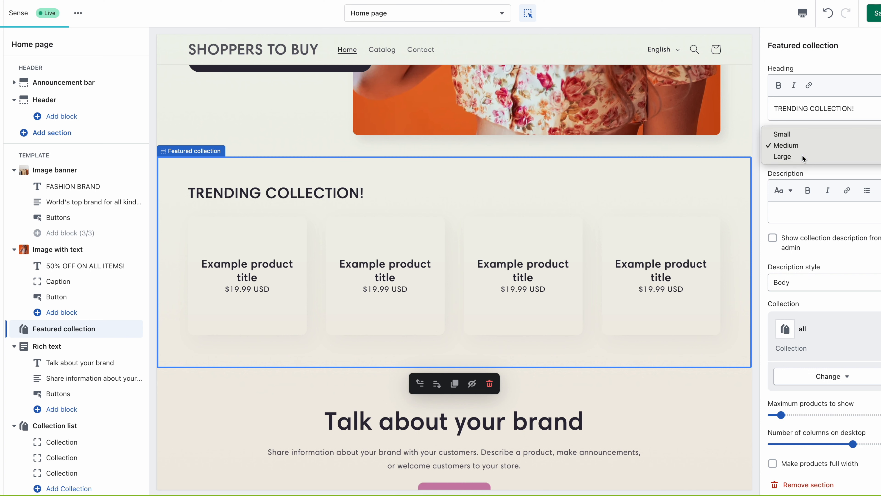
left_click(803, 156)
left_click(801, 145)
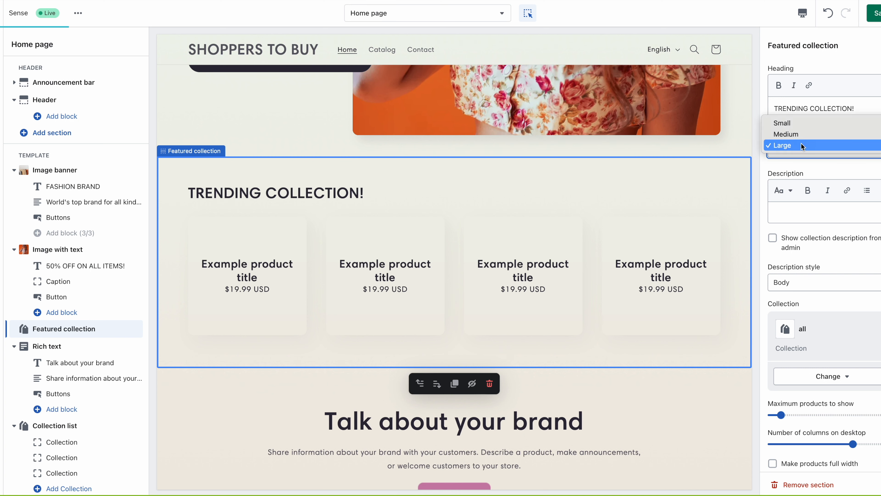
left_click(781, 122)
left_click(863, 30)
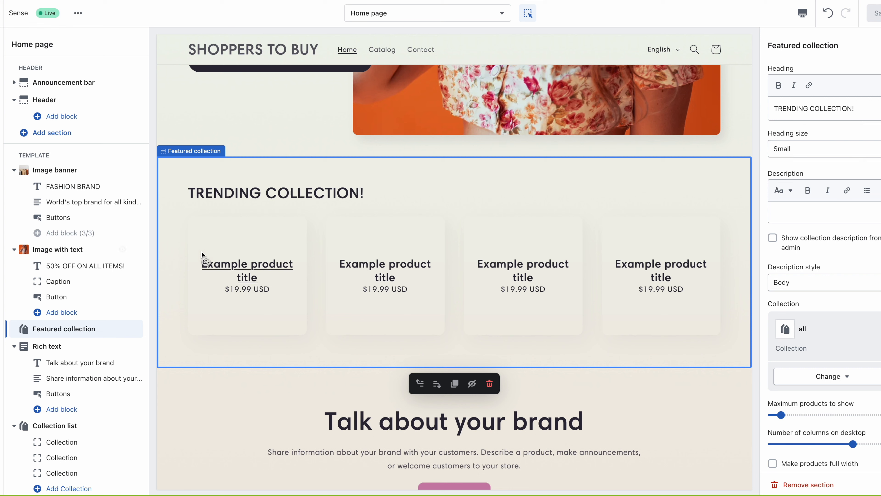
Apply and save the Medium heading size for the Featured collection section, and set the size back to Small
left_click(790, 147)
left_click(791, 156)
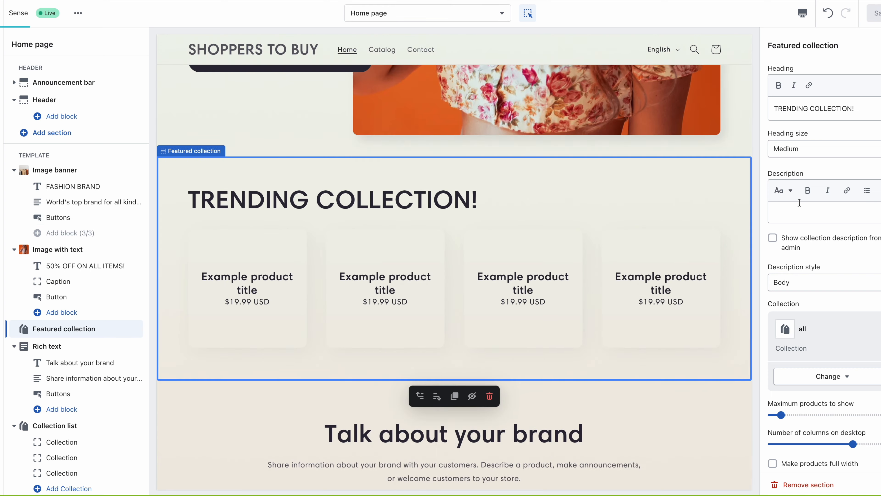
left_click(813, 149)
left_click(783, 135)
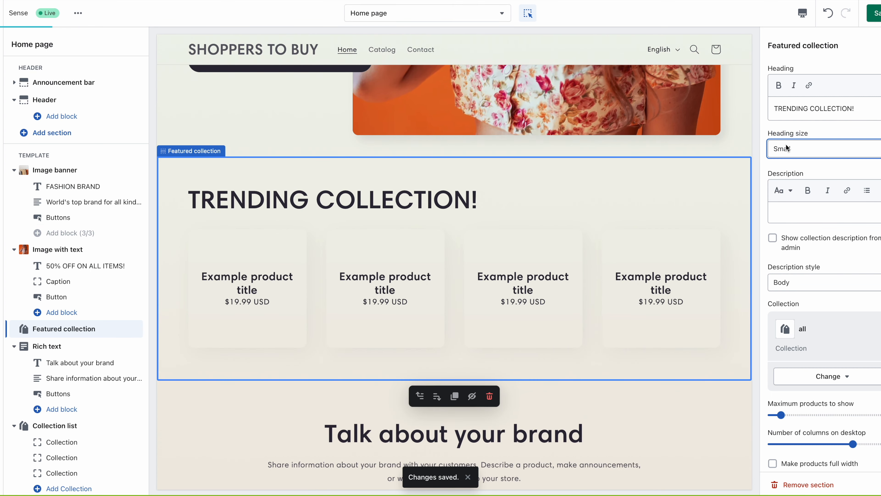
Save the Small heading size and enter the Featured collection description FLASH SALE 50% OFF ON ALL PRODUCTS, LIMITED TIME OFFER!
left_click(870, 18)
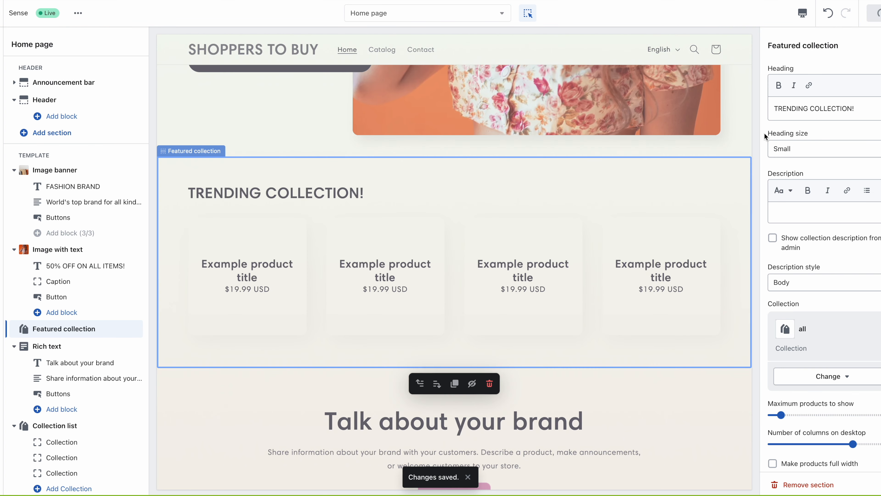
left_click(815, 211)
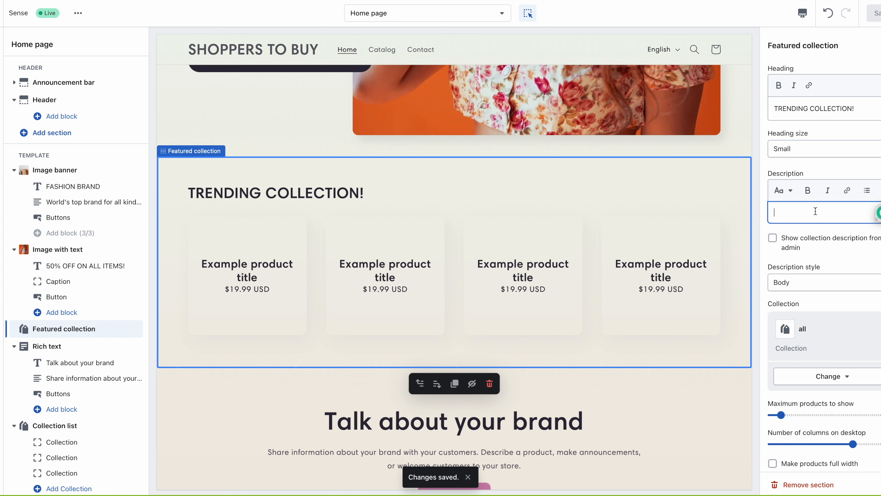
type("FLA")
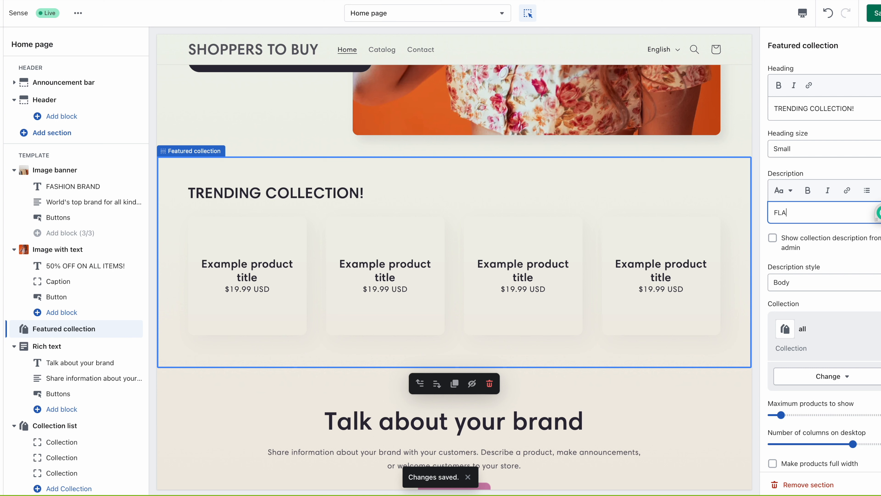
type("SH SALE ")
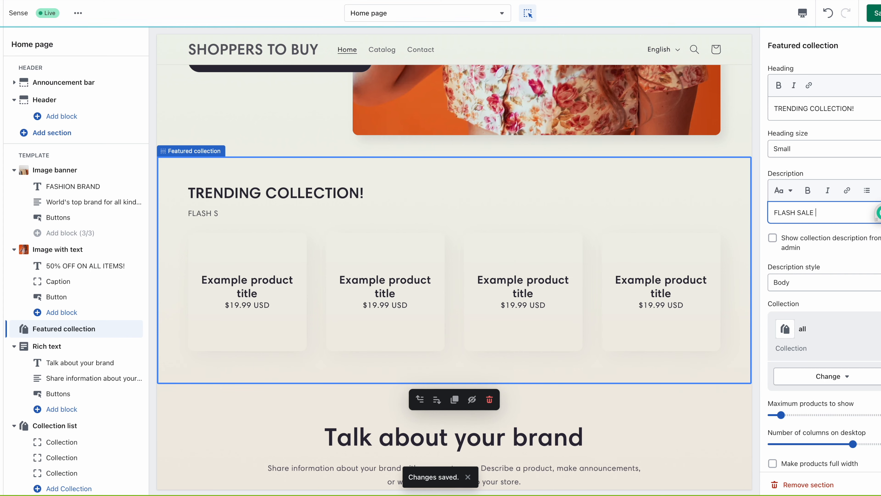
type("50% O")
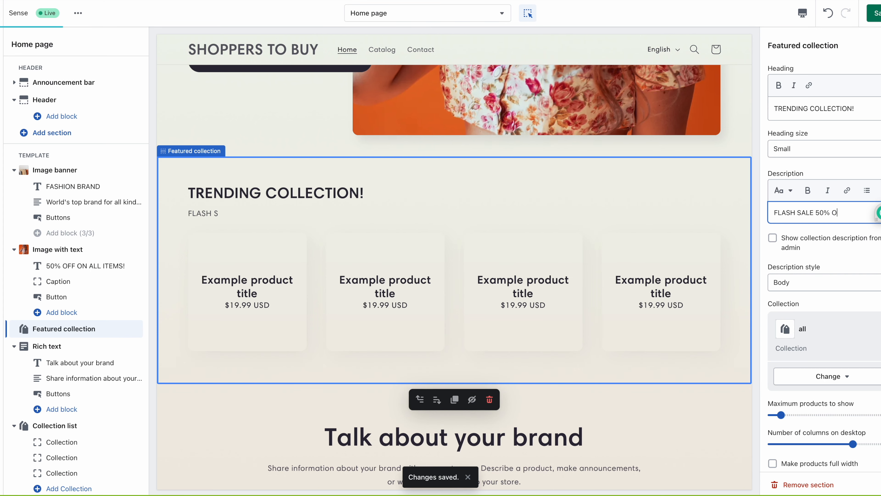
type("FF ON ALL")
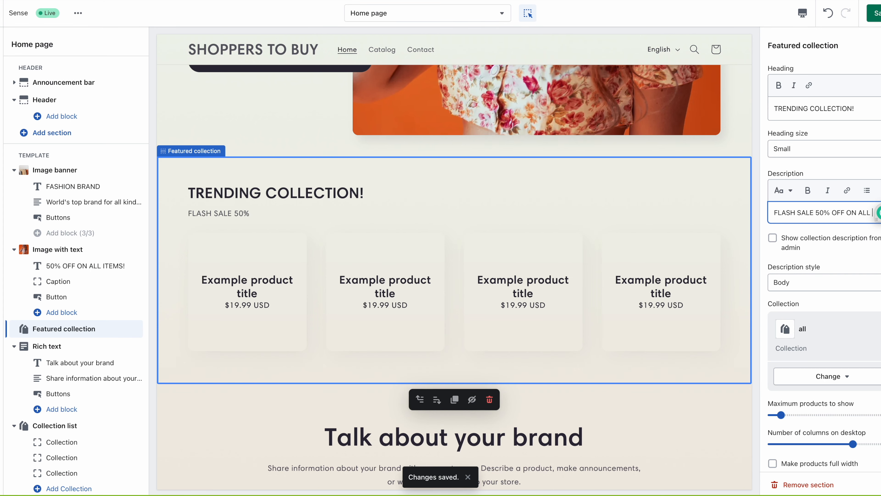
type(" FRODUCTS")
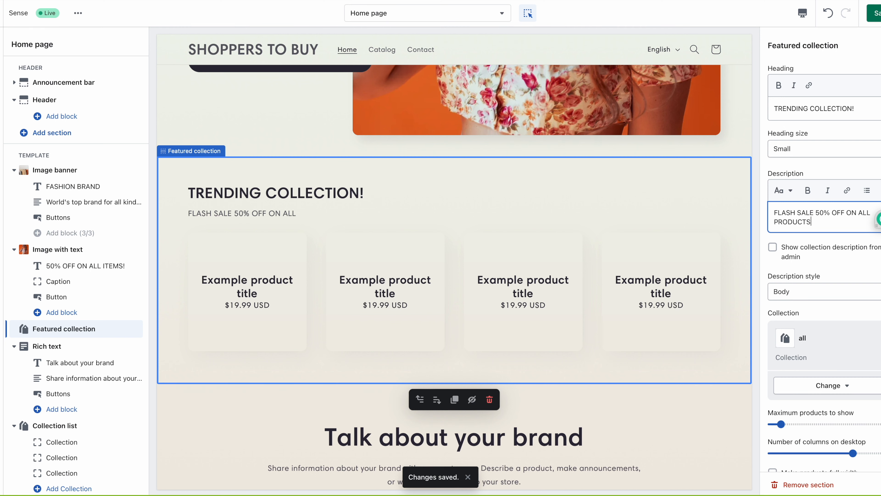
type(", LIMIT")
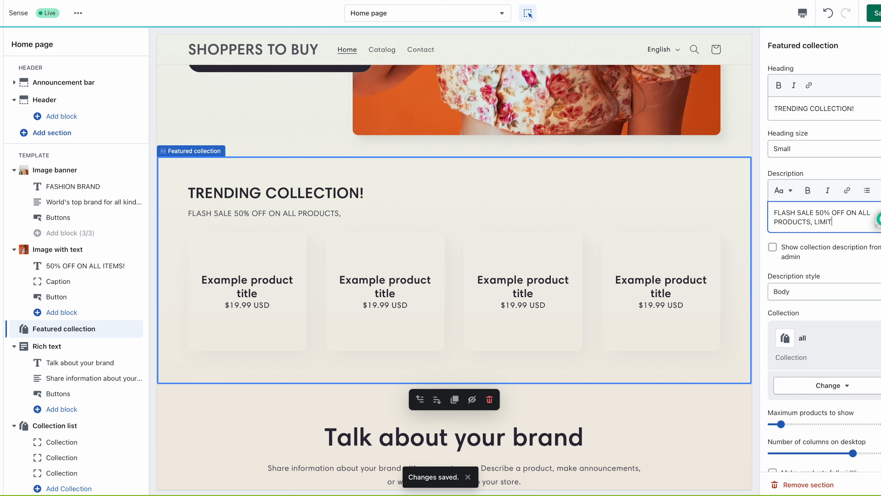
type("ED TIME OFFER!")
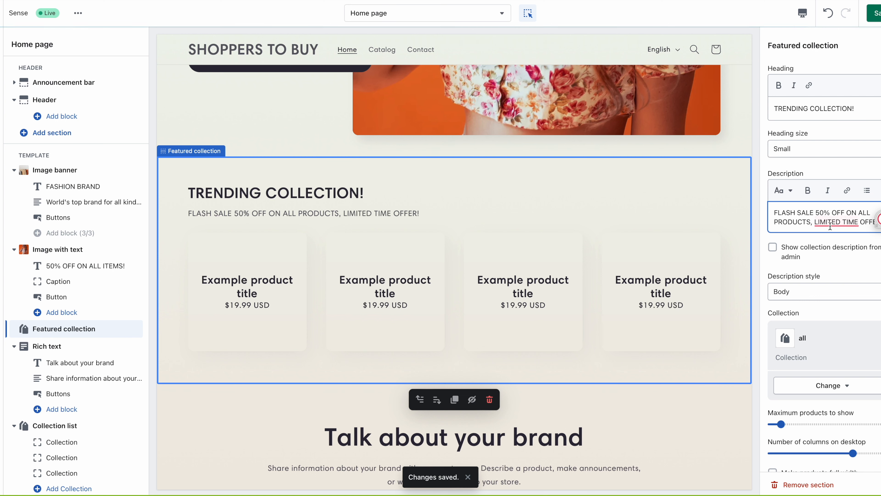
Try the suggested spelling LIMITED-TIME in the description, restore LIMITED TIME and save the changes
mouse_move(830, 225)
left_click(837, 247)
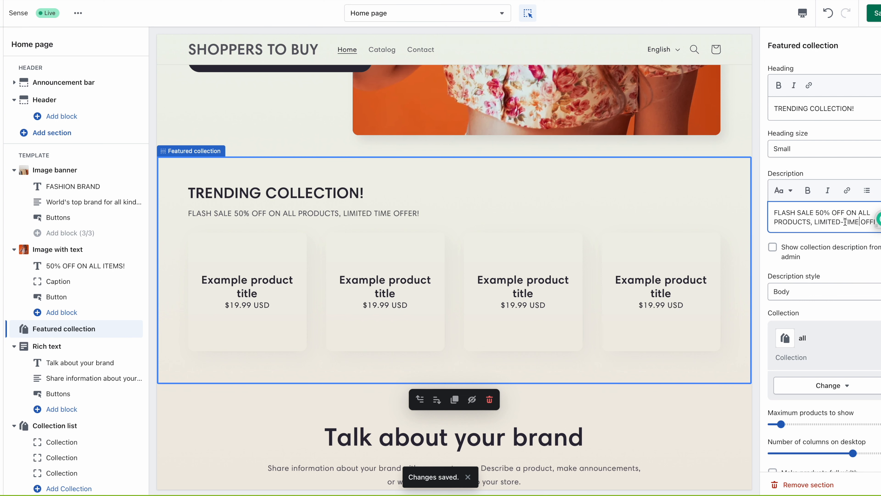
key("BackSpace")
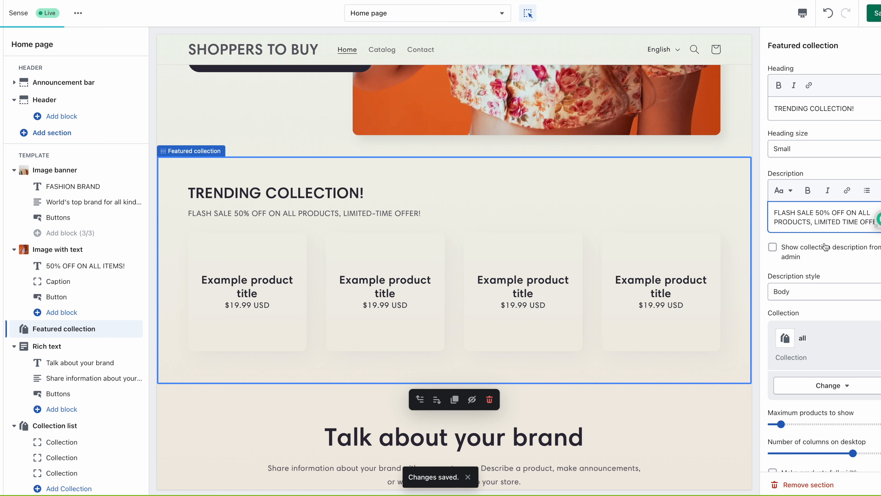
left_click(766, 232)
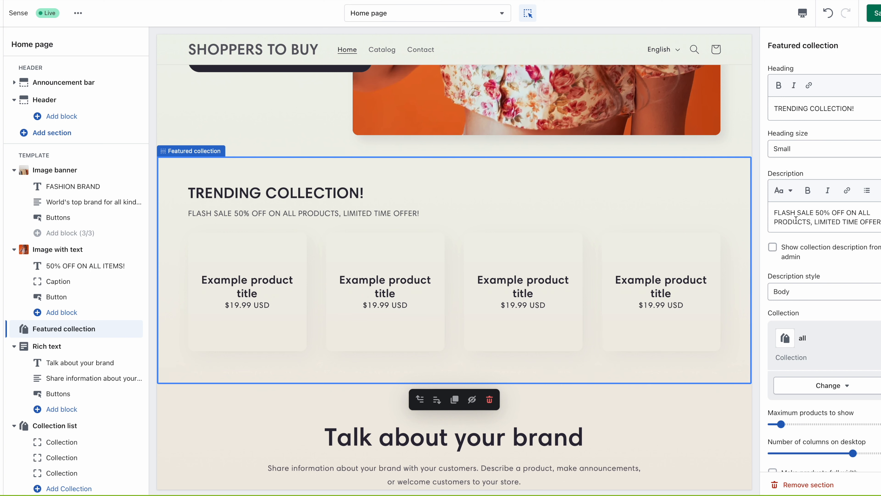
left_click(878, 13)
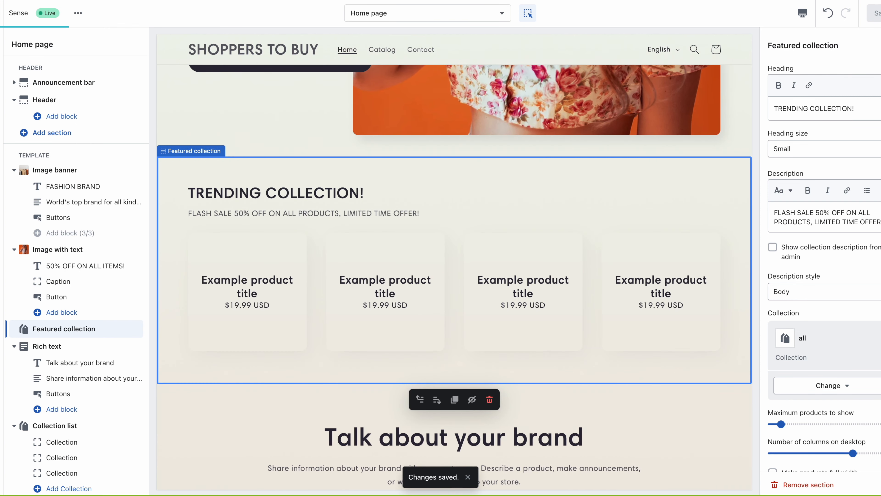
Enable showing the collection description from the admin, set the description style to Subtitle, and save
left_click(773, 248)
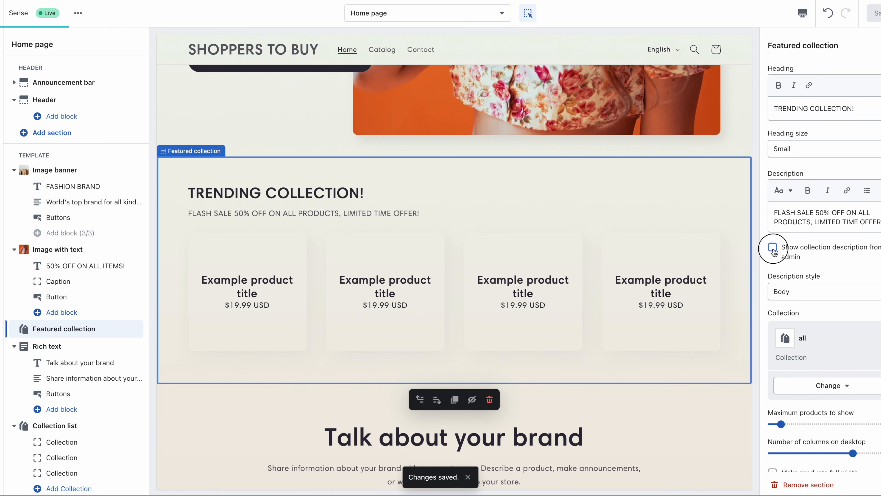
left_click(877, 14)
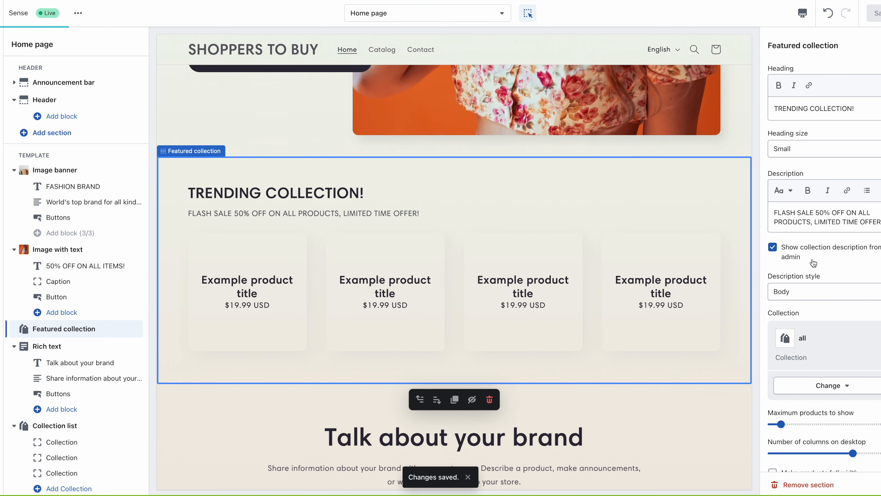
left_click(796, 292)
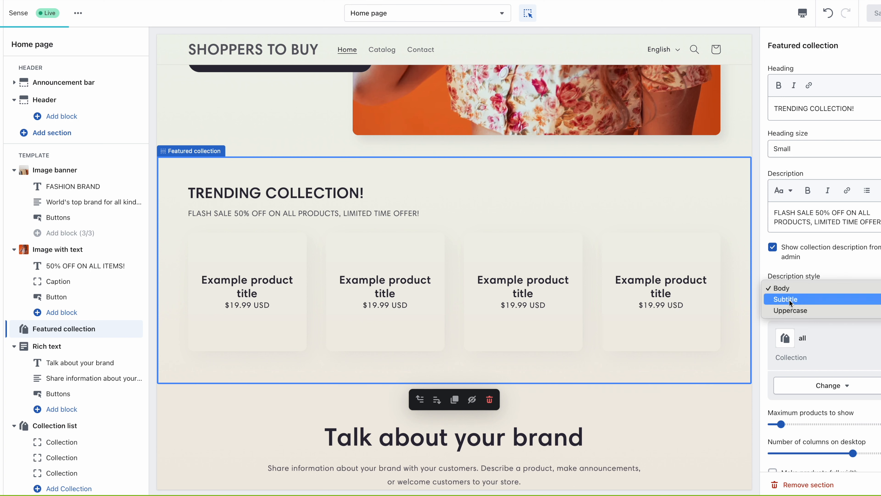
left_click(790, 299)
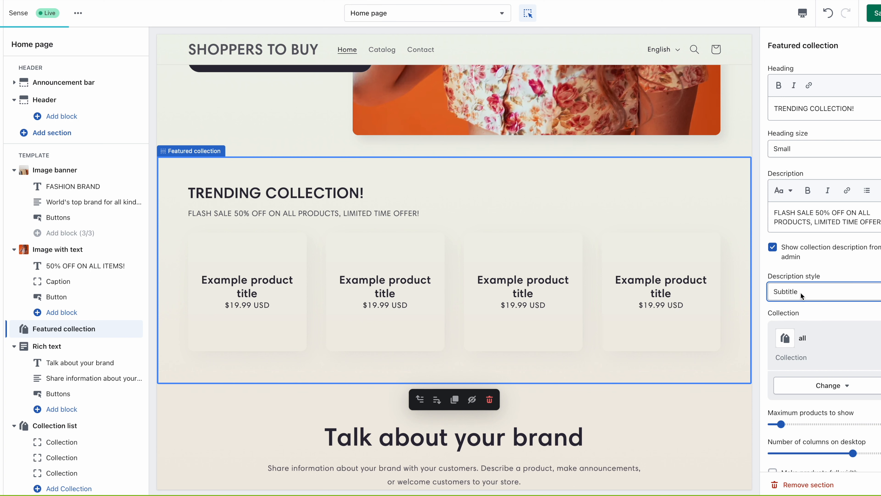
key("ctrl+s")
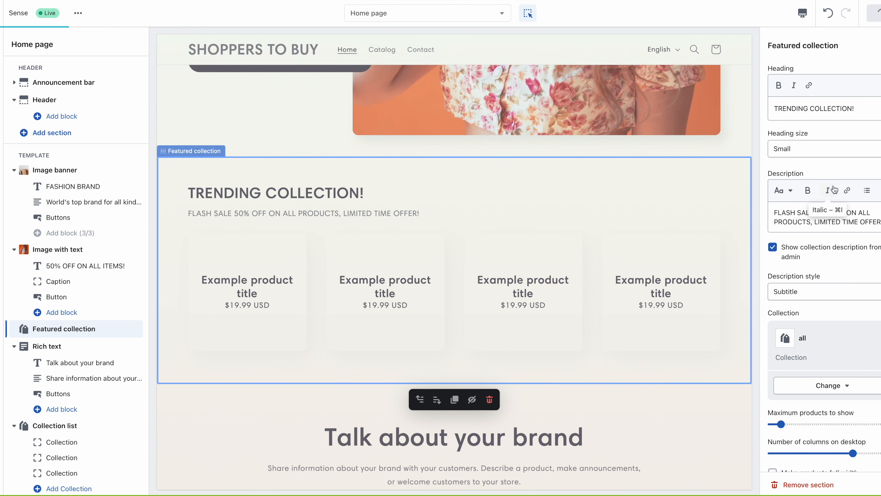
Apply and save the Uppercase description style for the Featured collection section, and save it again as Subtitle
left_click(791, 292)
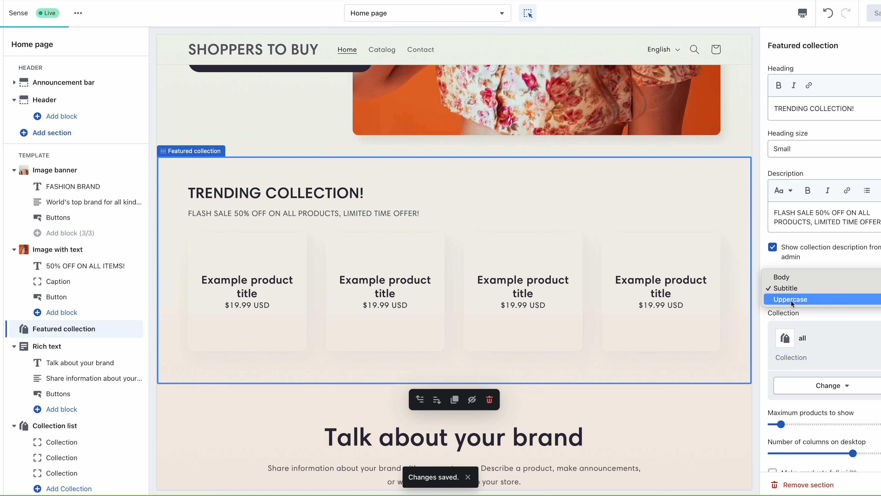
left_click(791, 300)
key("ctrl+s")
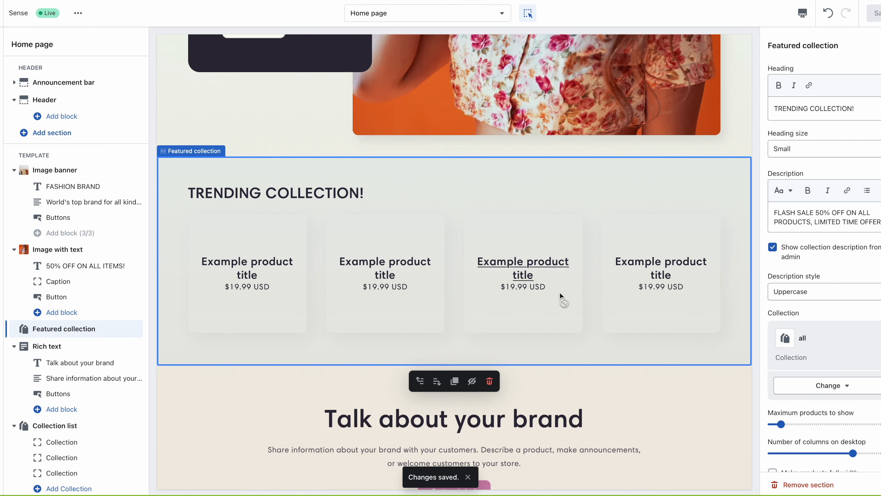
left_click(779, 291)
left_click(832, 306)
left_click(802, 292)
left_click(789, 278)
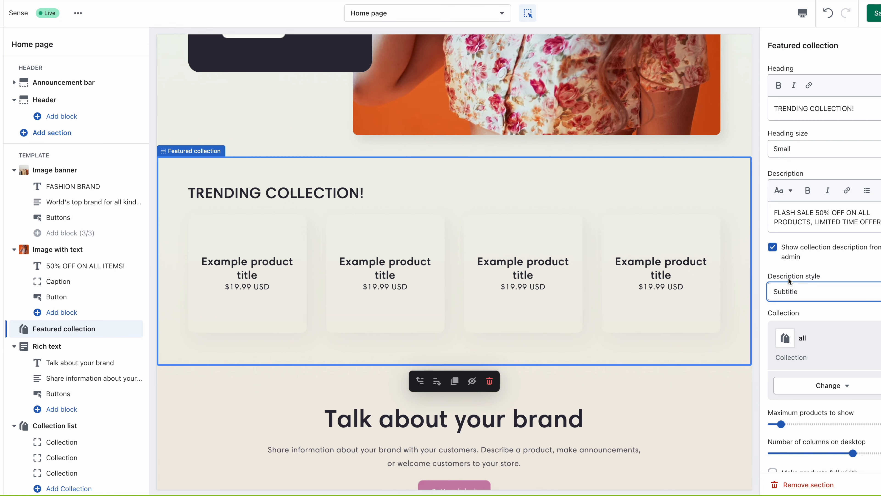
left_click(873, 12)
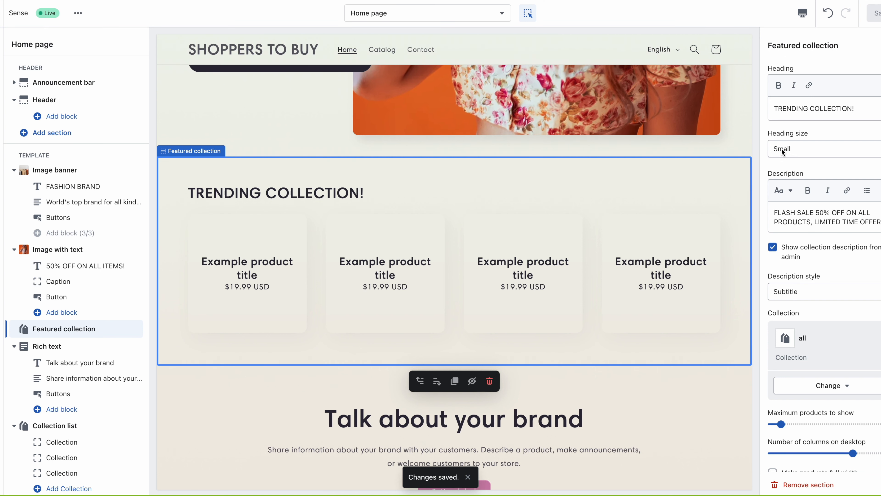
Set the Featured collection section's description style to Body and save the changes
left_click(792, 294)
left_click(786, 277)
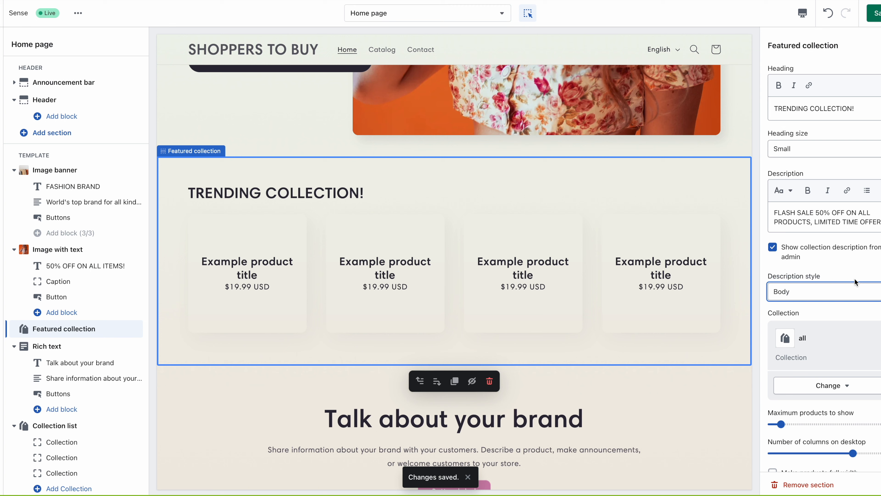
left_click(878, 15)
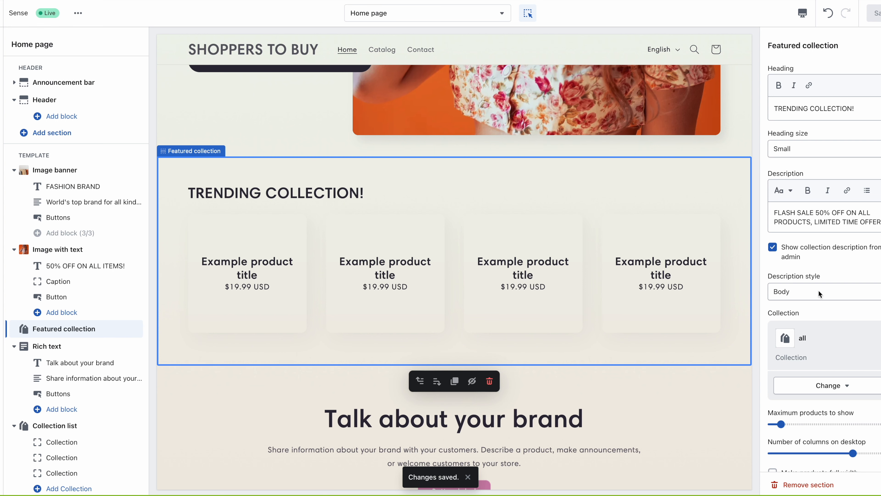
Turn off showing the collection description from the admin, set the description style to Subtitle, and save
left_click(772, 247)
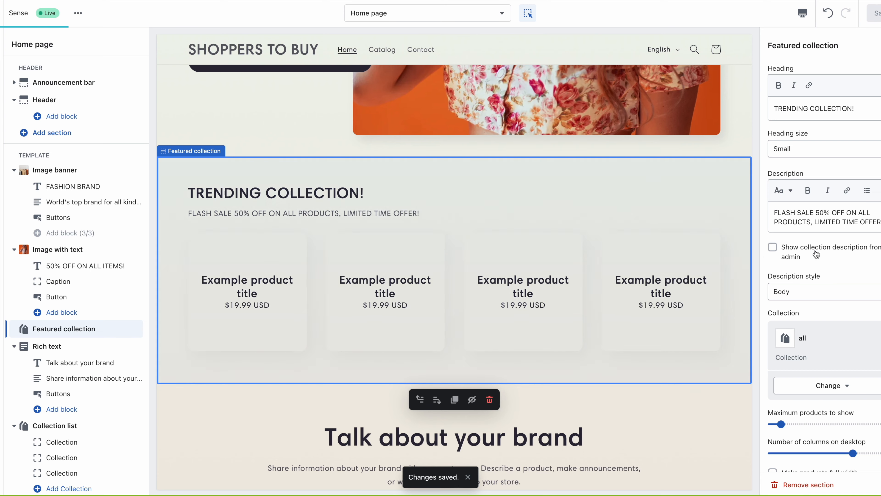
left_click(797, 292)
left_click(790, 302)
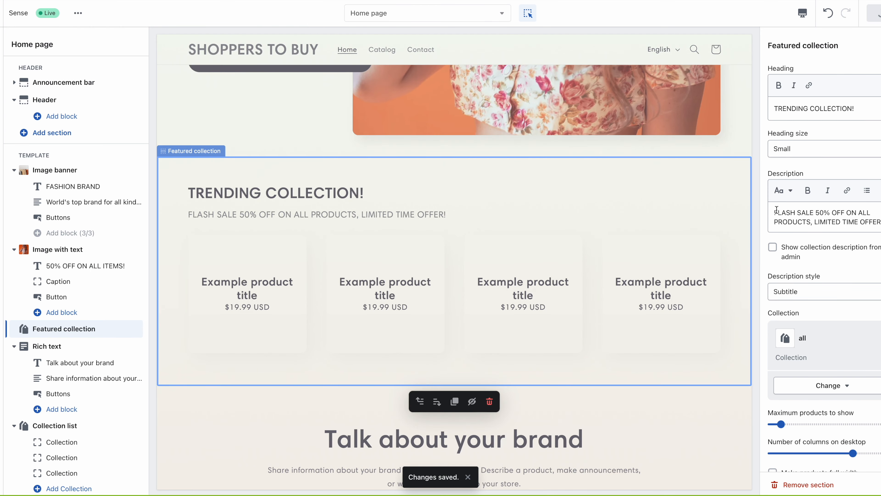
left_click_drag(768, 173, 815, 176)
left_click(806, 174)
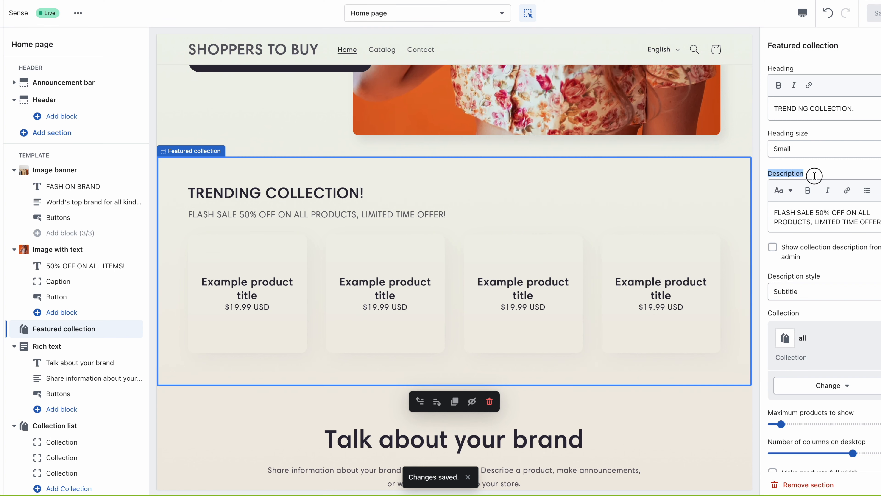
left_click_drag(769, 277, 824, 278)
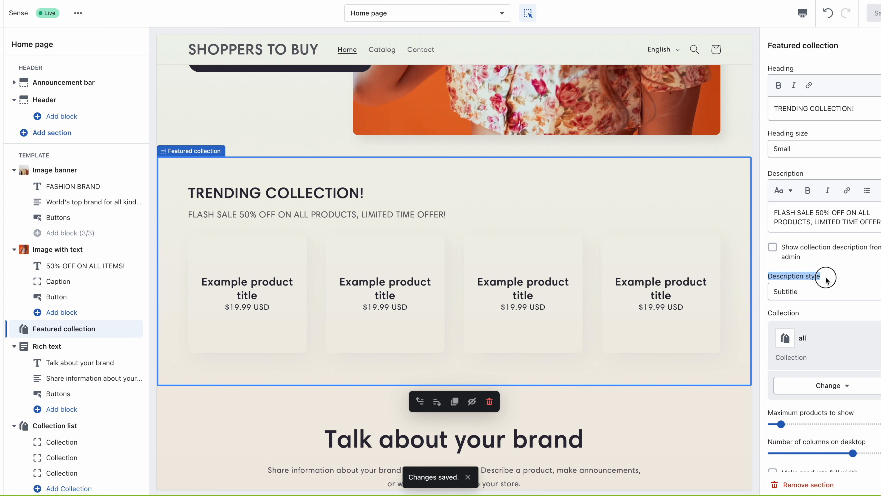
left_click(825, 279)
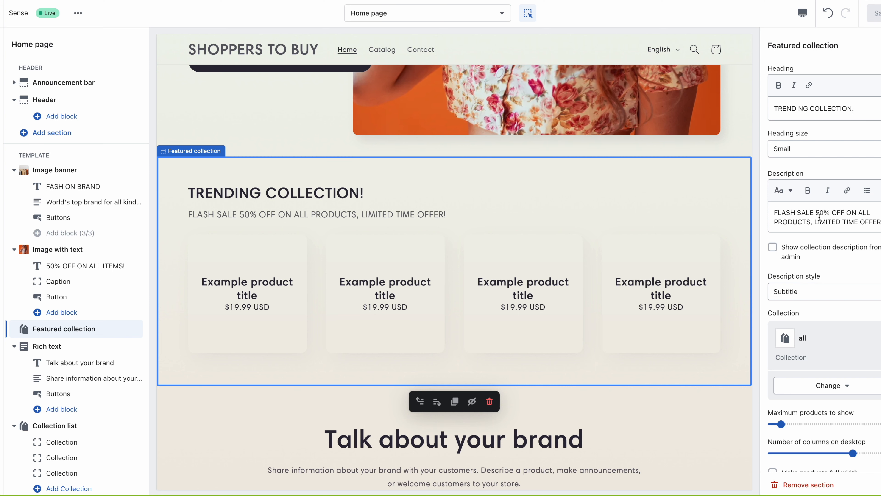
Try the Body description style on the Featured collection section and switch it to Uppercase
left_click(793, 295)
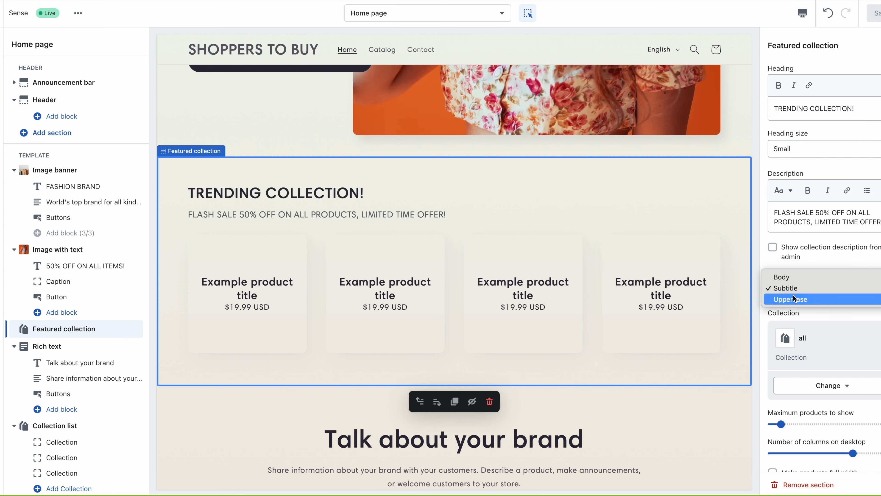
left_click(787, 279)
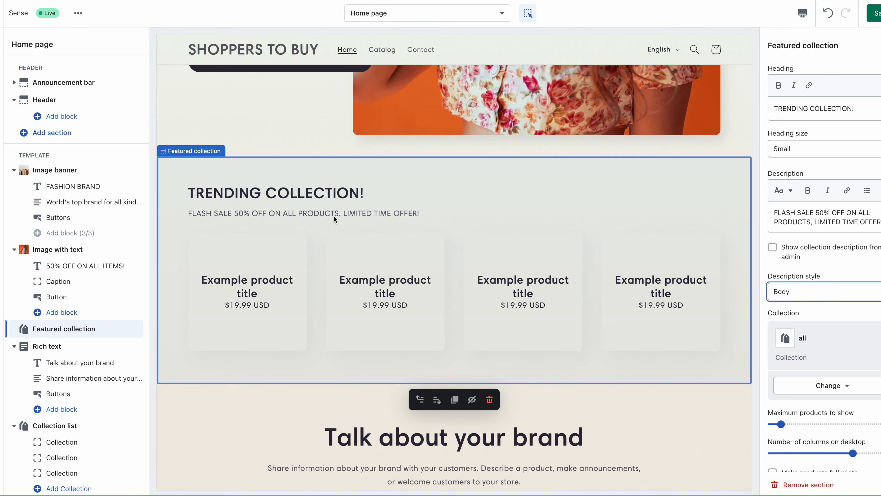
left_click(816, 292)
left_click(812, 298)
left_click(812, 295)
left_click(812, 300)
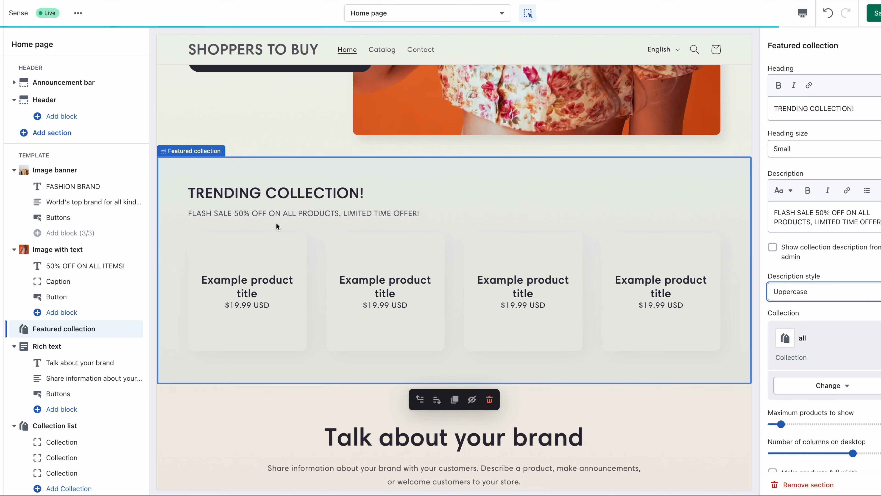
Rewrite the first word of the Featured collection section's description as "Flash"
left_click(784, 214)
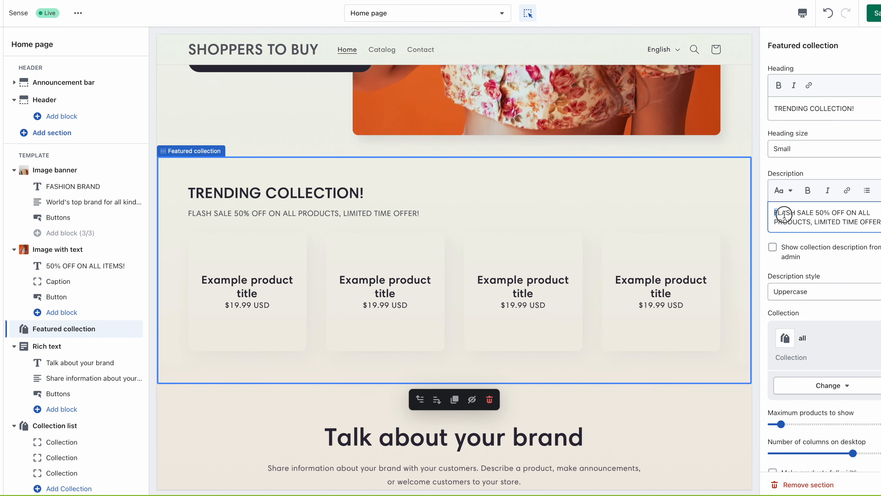
left_click_drag(784, 214, 860, 222)
left_click(829, 224)
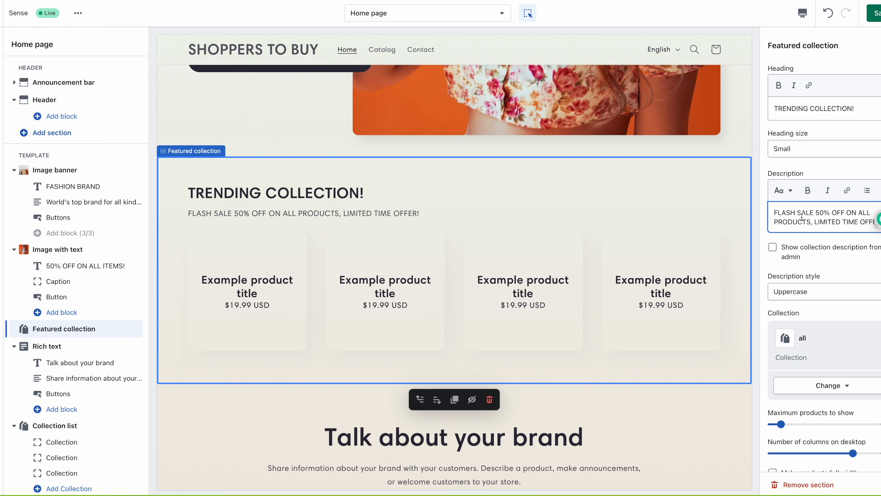
left_click_drag(797, 213, 778, 214)
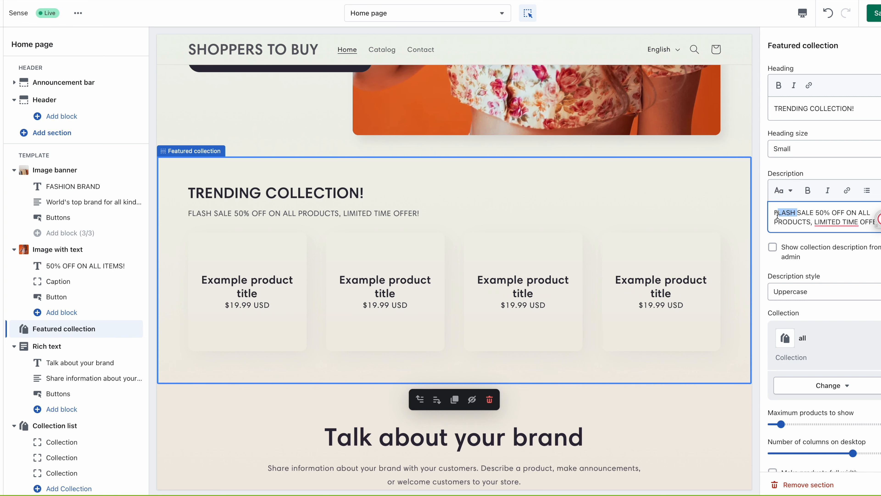
type("lash")
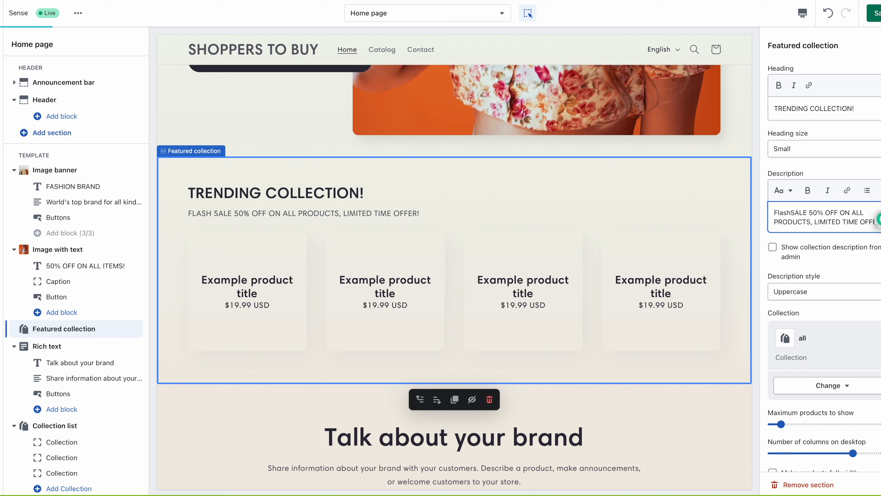
type(".")
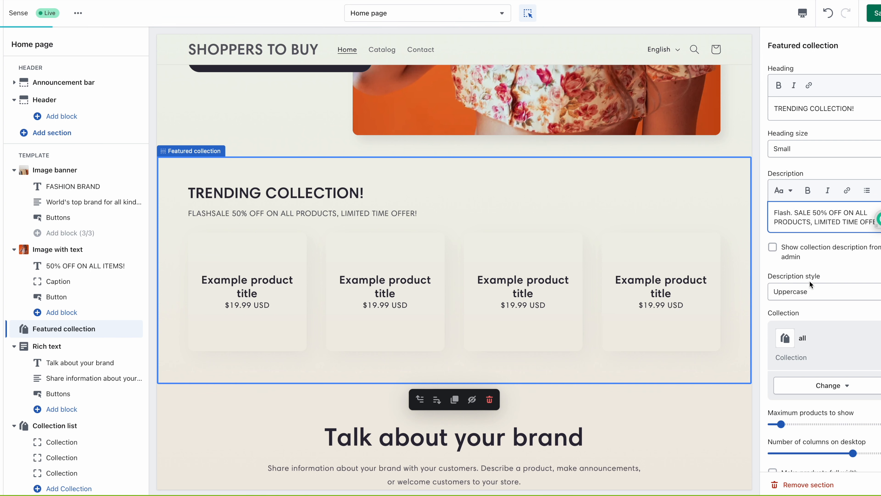
key("BackSpace")
Try the Body description style with the edited text, switch it back to Uppercase, and save the changes
left_click(792, 291)
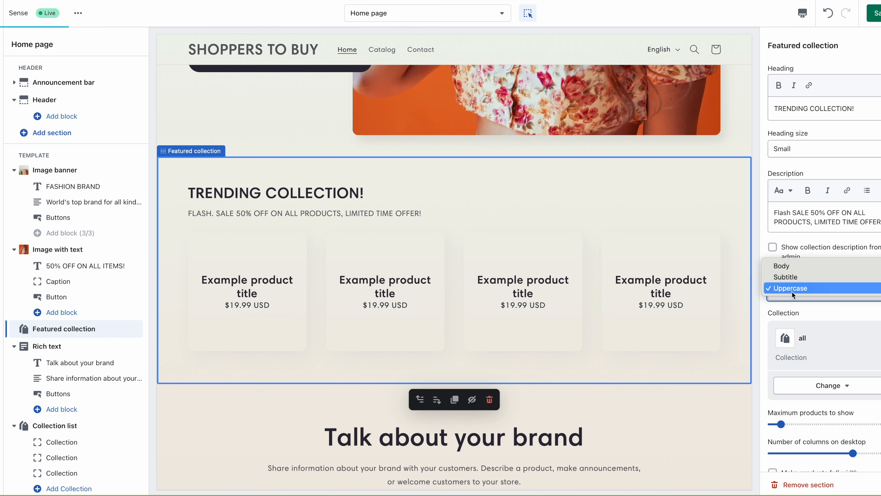
left_click(786, 268)
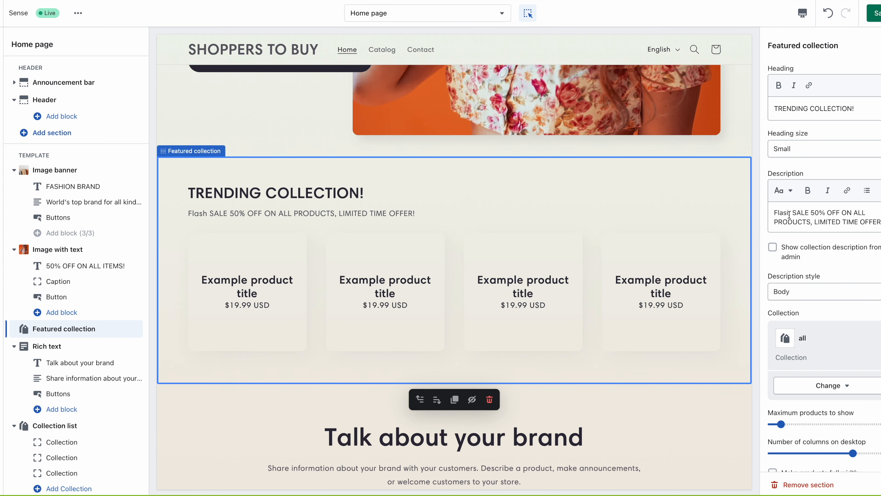
left_click_drag(791, 212, 779, 213)
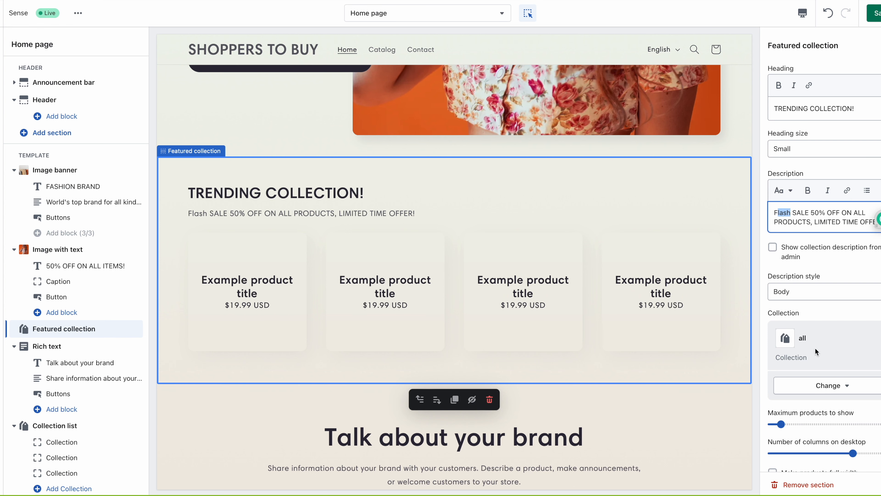
left_click(789, 295)
left_click(788, 310)
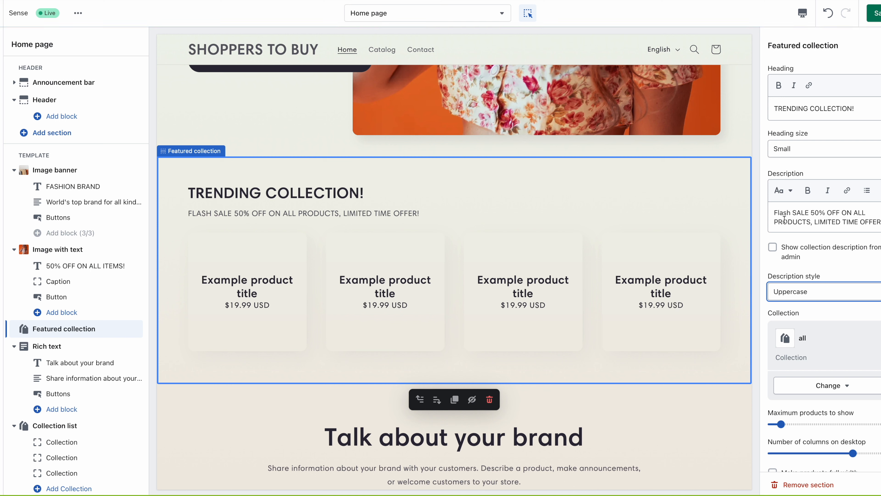
left_click_drag(791, 212, 770, 213)
left_click(704, 211)
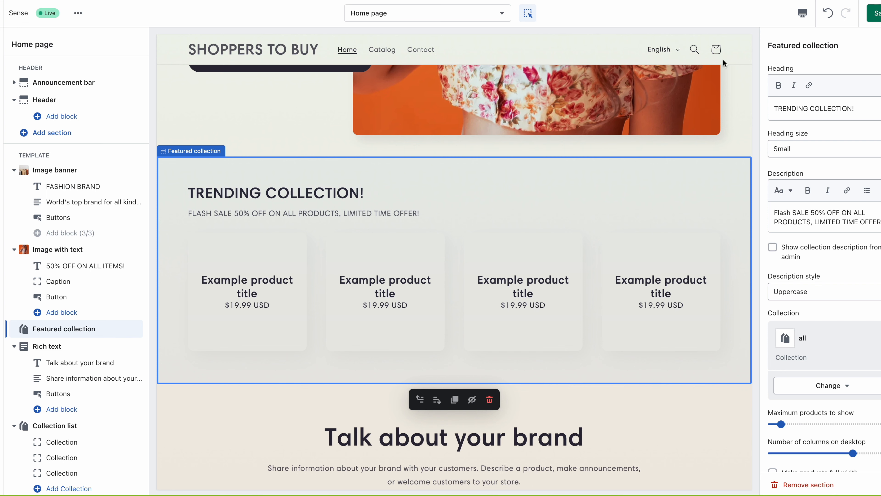
left_click(876, 14)
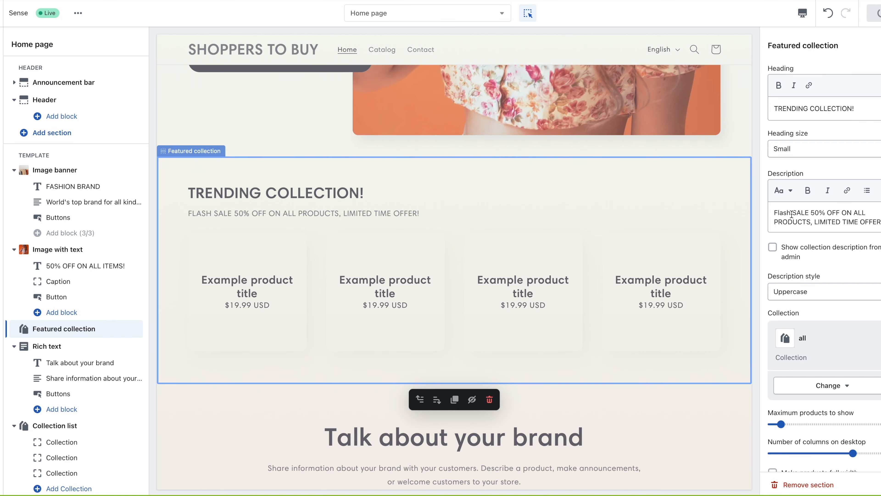
Try choosing the Home page collection for the Featured collection section and cancel the selection
scroll(816, 276, "down", 2)
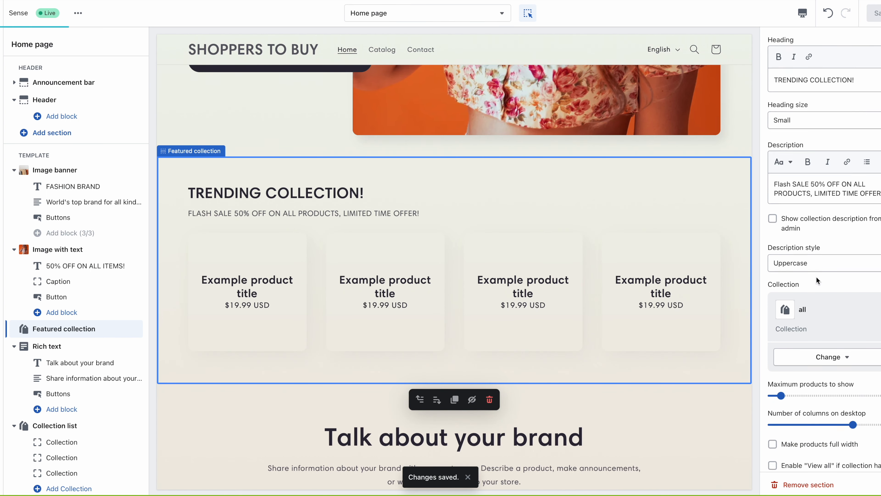
scroll(806, 262, "down", 2)
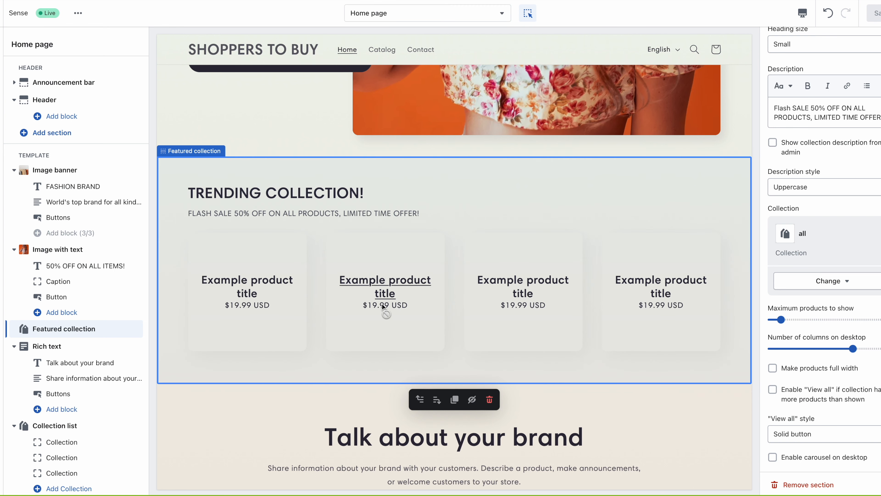
left_click(836, 282)
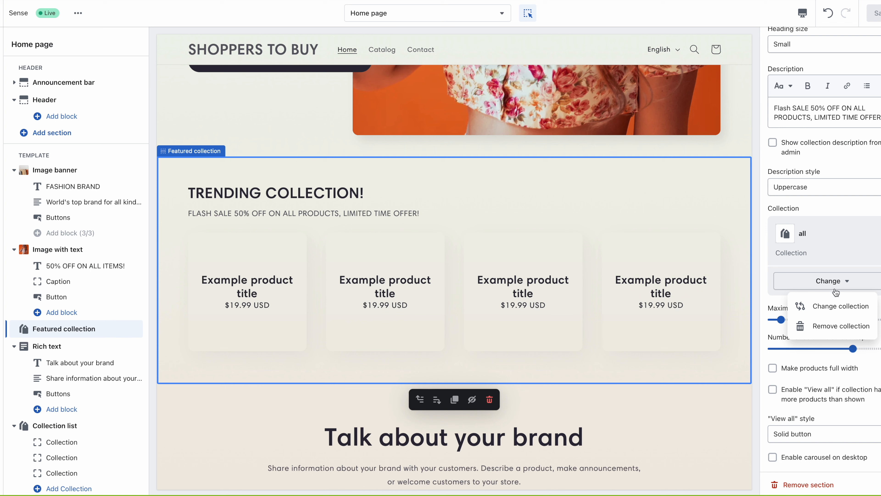
left_click(835, 307)
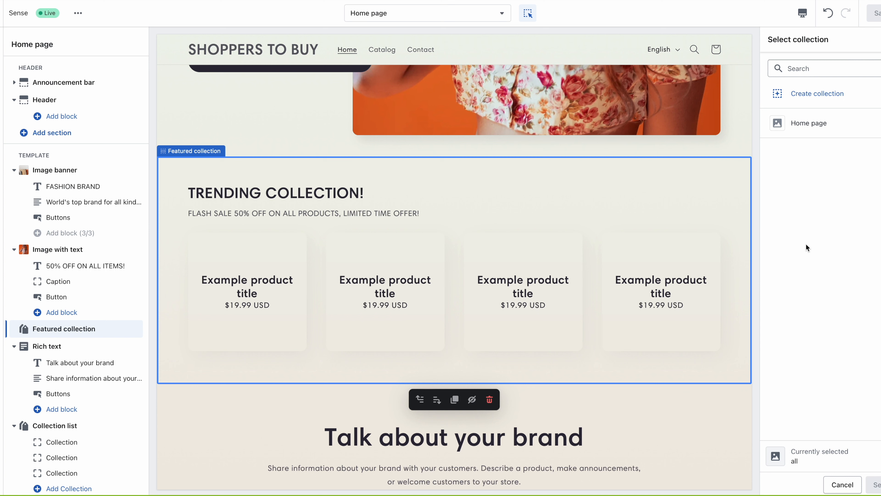
left_click(810, 132)
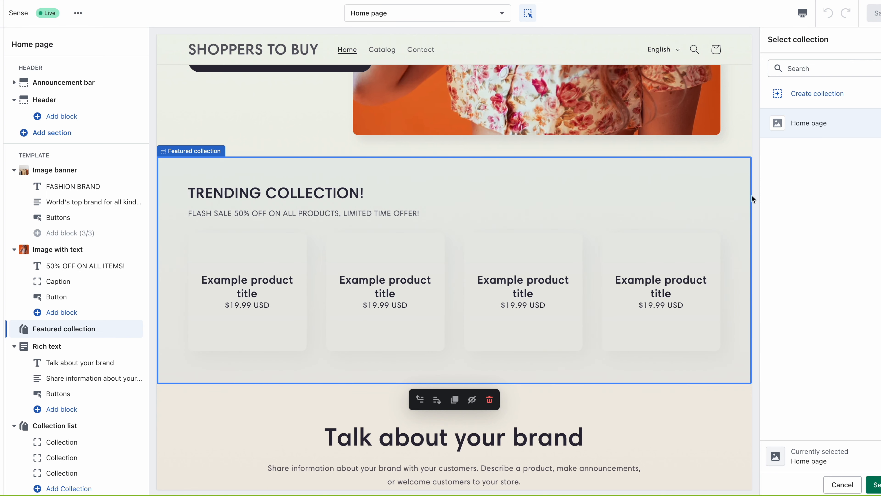
left_click(824, 122)
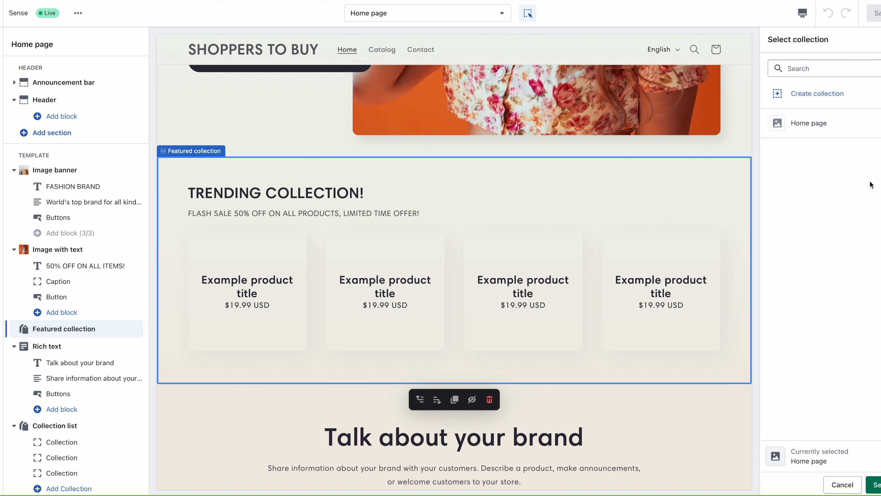
left_click(842, 484)
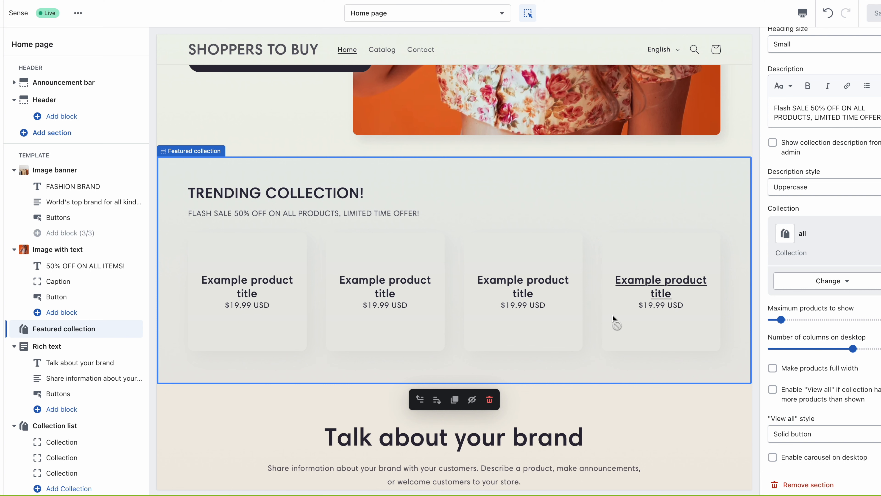
Increase the Featured collection section's maximum products to show and its number of columns on desktop
scroll(613, 318, "down", 3)
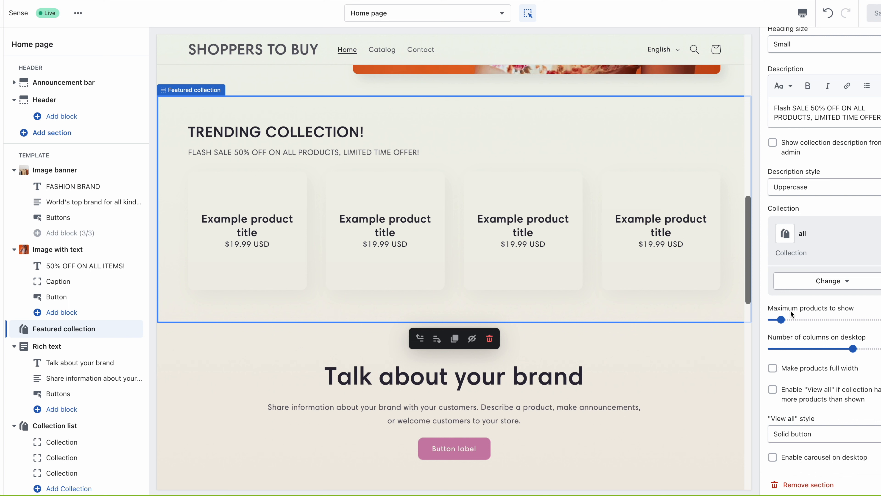
left_click_drag(781, 319, 818, 320)
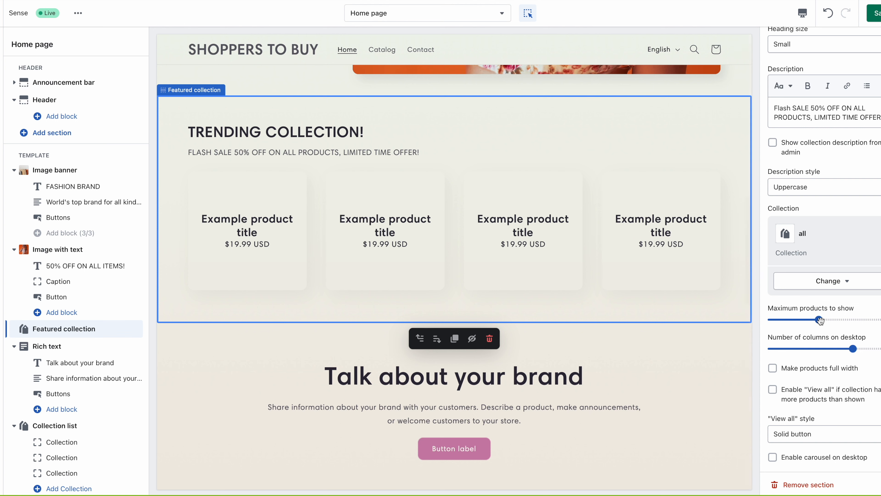
left_click_drag(820, 320, 801, 322)
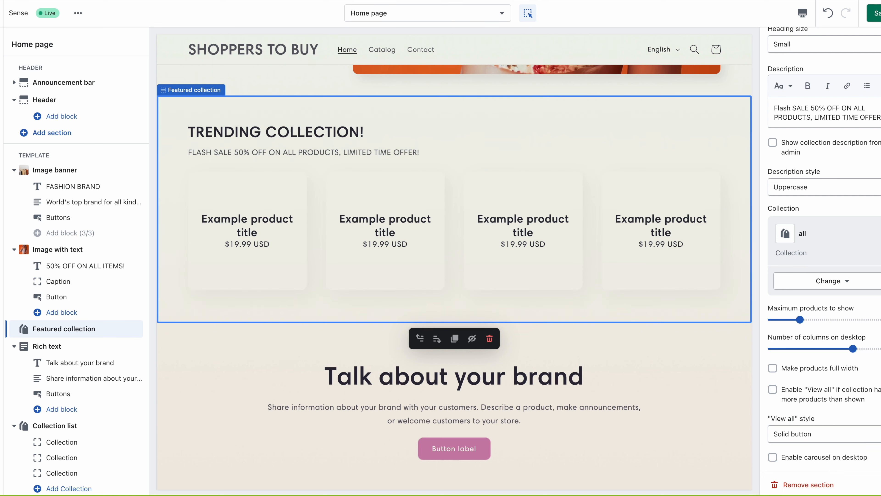
left_click_drag(853, 348, 878, 349)
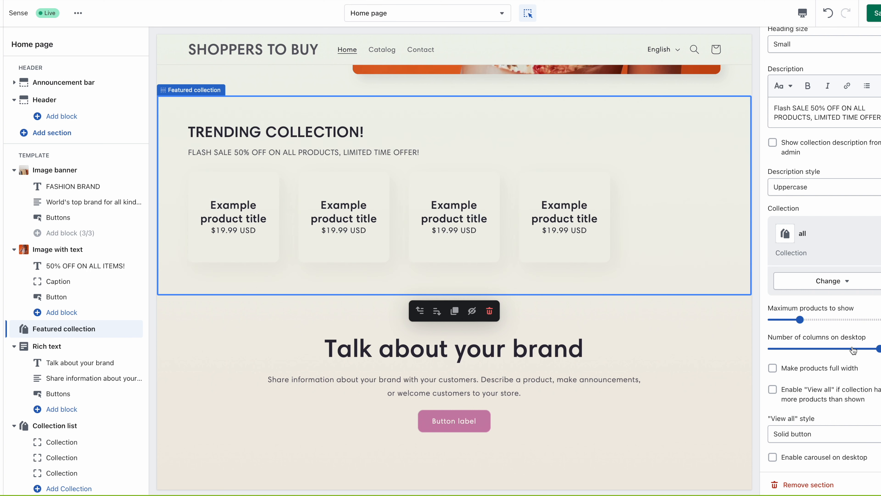
mouse_move(803, 316)
left_mouse_down()
mouse_move(821, 318)
mouse_move(782, 317)
mouse_move(790, 319)
left_mouse_up()
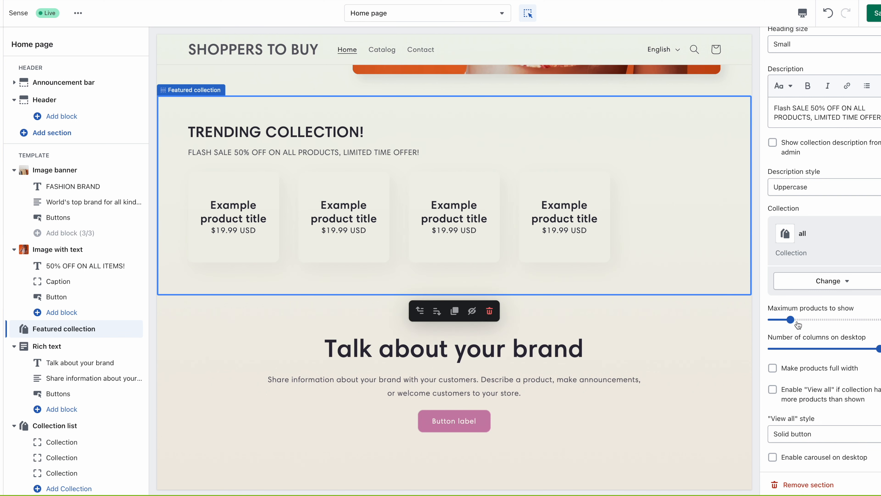
mouse_move(794, 320)
left_mouse_down()
mouse_move(769, 313)
mouse_move(786, 318)
left_mouse_up()
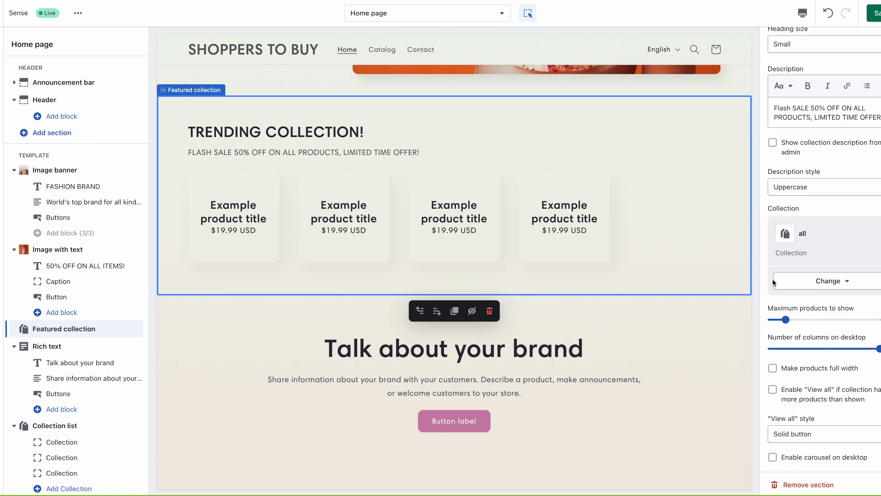
left_click_drag(787, 319, 810, 319)
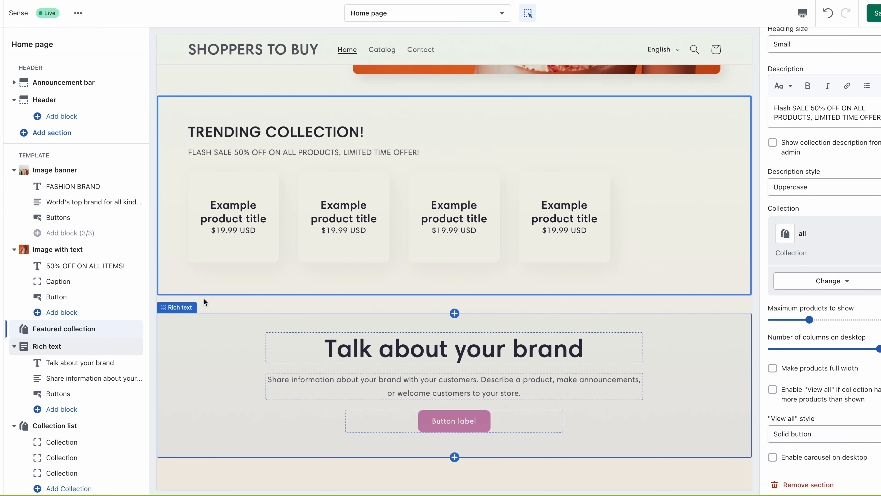
scroll(33, 328, "down", 3)
scroll(33, 327, "down", 2)
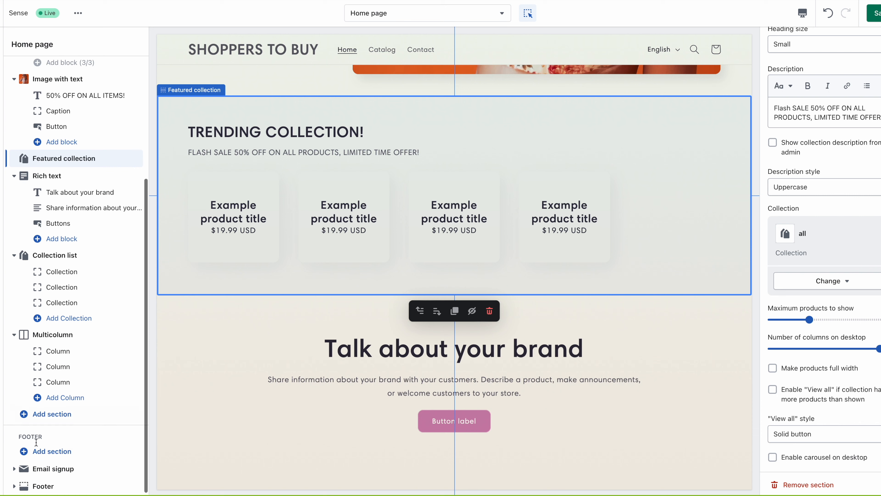
scroll(235, 230, "up", 1)
scroll(234, 231, "up", 1)
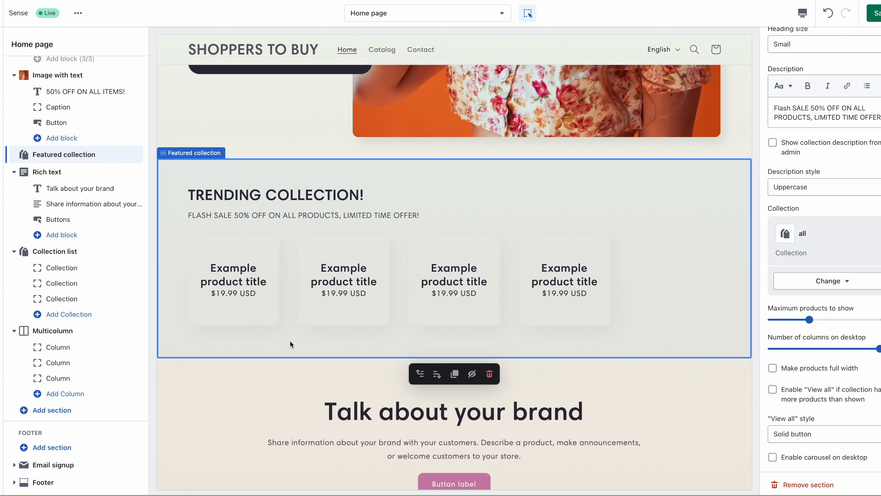
left_click_drag(188, 194, 379, 193)
left_click(378, 190)
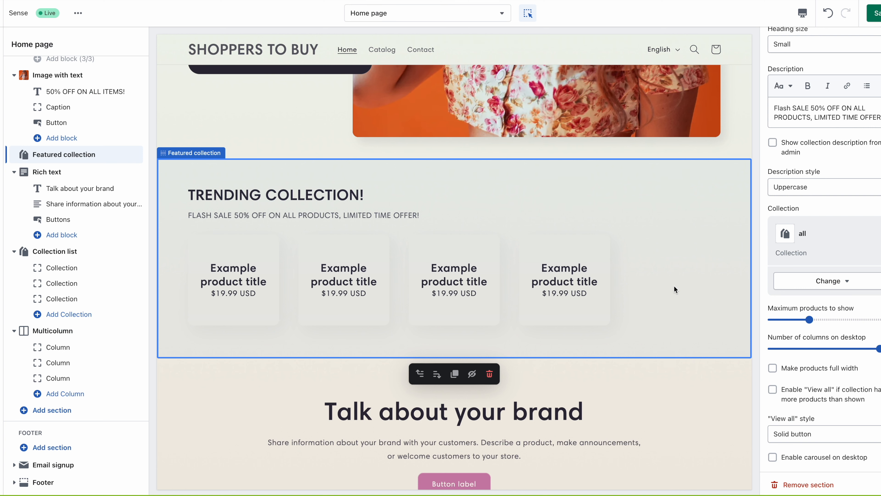
Make the products in the Featured collection section full width and save the changes
scroll(816, 379, "down", 3)
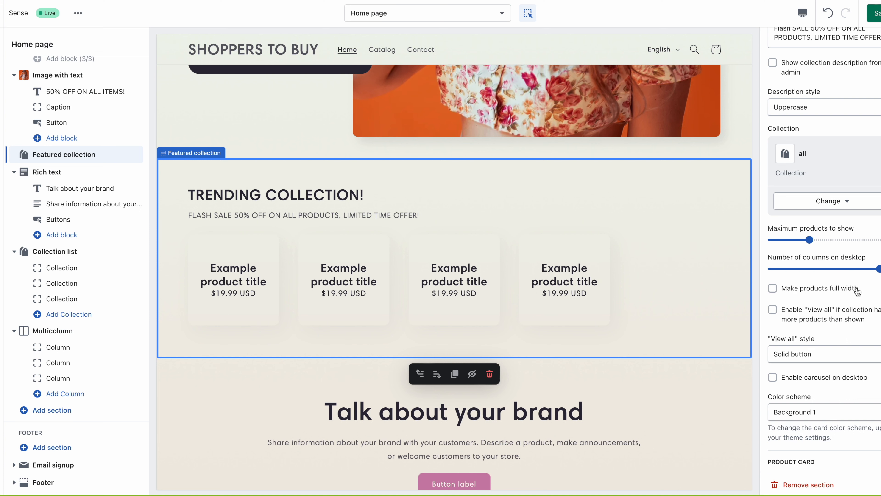
left_click(773, 288)
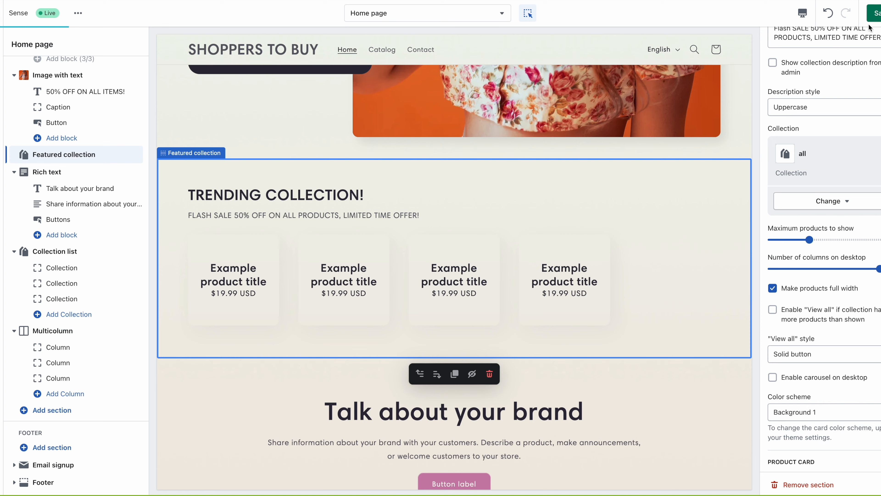
left_click(877, 15)
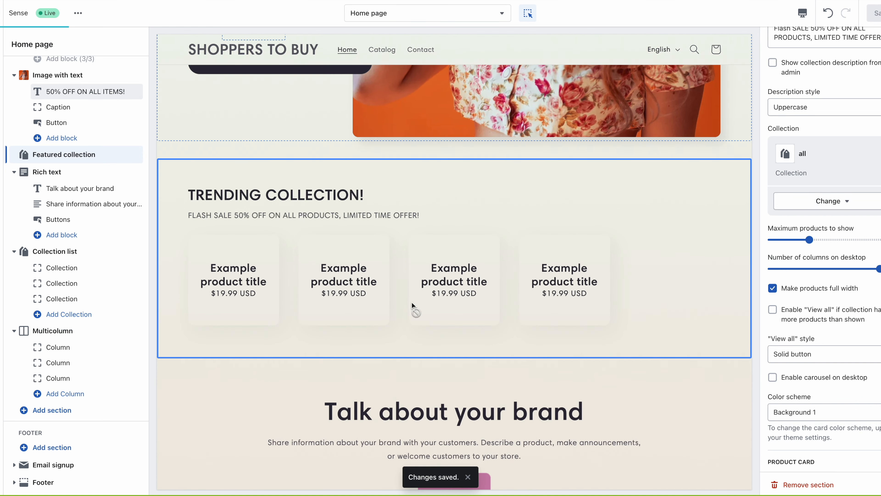
scroll(413, 309, "up", 5)
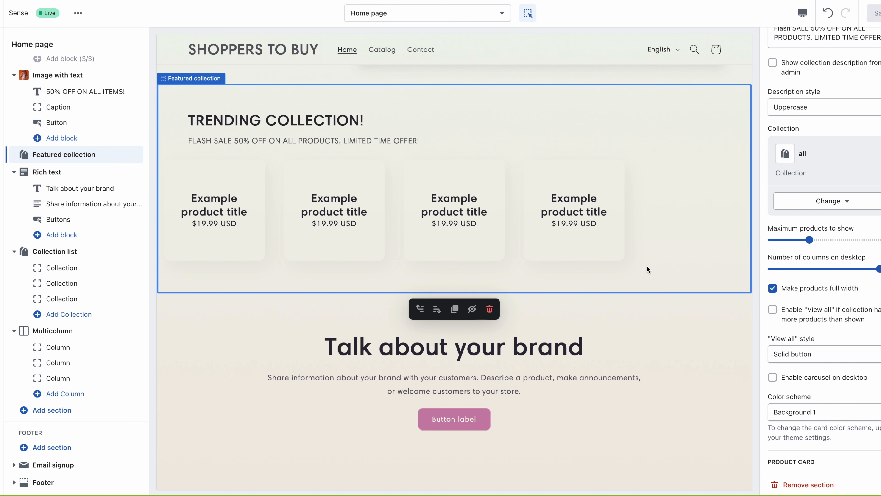
Enable "View all" for collections with more products than shown, save, and lower the maximum products to show
left_click(773, 313)
left_click(876, 18)
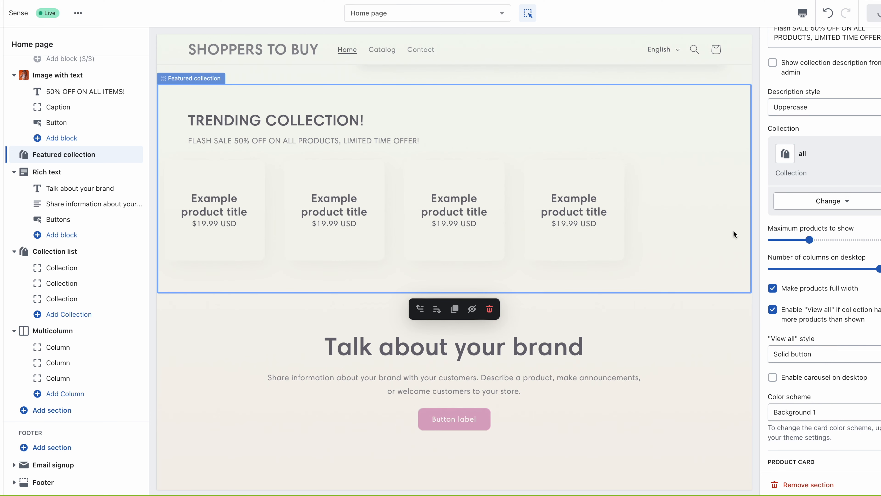
left_click_drag(810, 240, 786, 241)
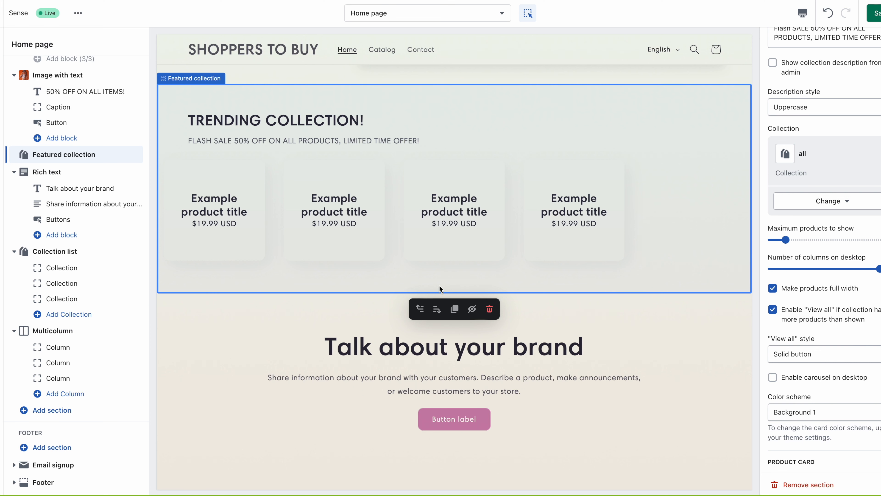
left_click(805, 314)
left_click(773, 310)
Set the Featured collection's "View all" style to Link and enable the carousel on desktop
left_click(802, 357)
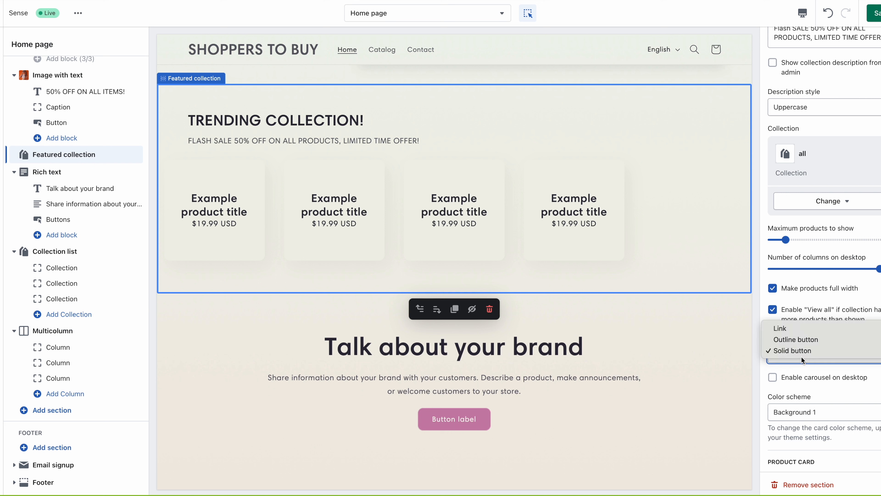
left_click(784, 339)
left_click(793, 356)
left_click(786, 342)
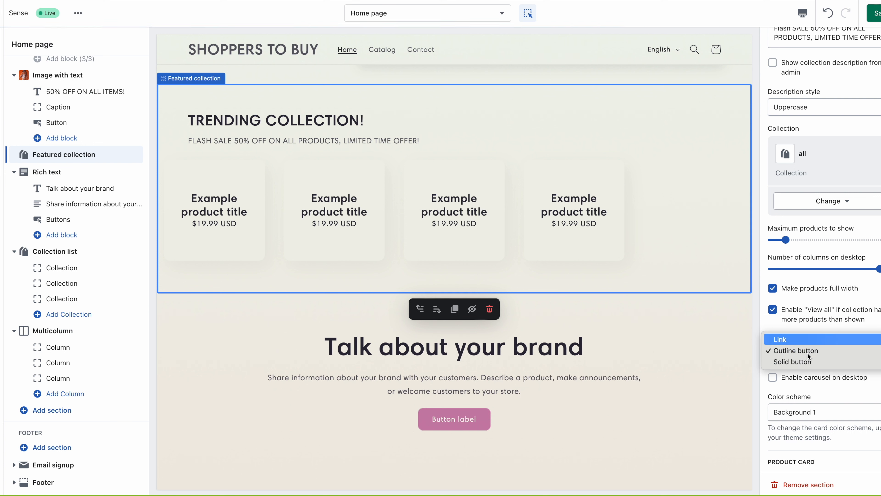
left_click(775, 379)
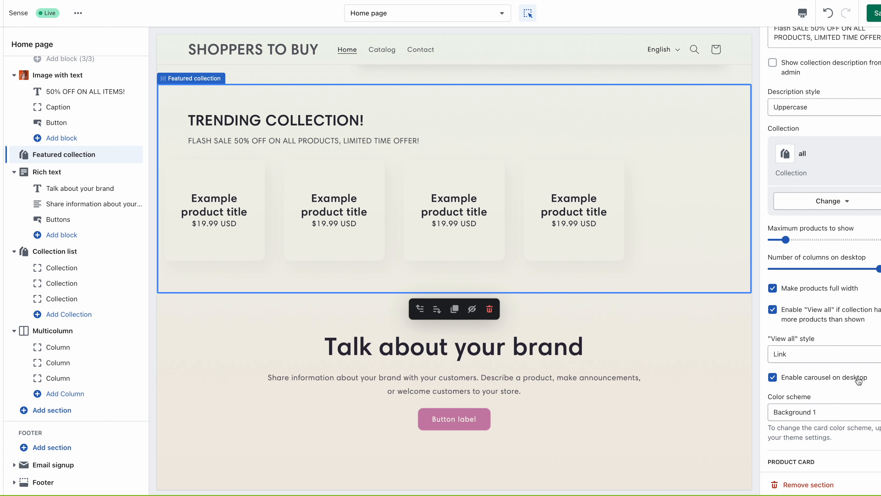
Check the image ratio options for the Featured collection's product cards, keep Square, and save the section changes
scroll(826, 375, "down", 3)
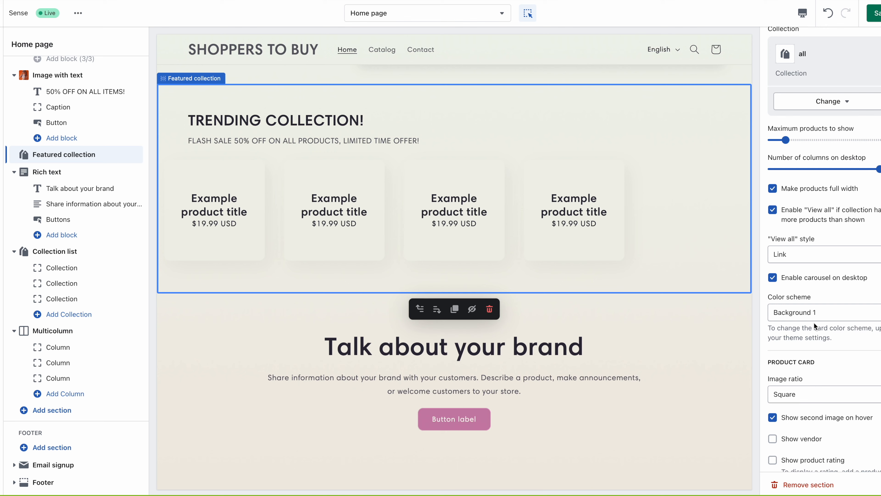
scroll(803, 163, "down", 3)
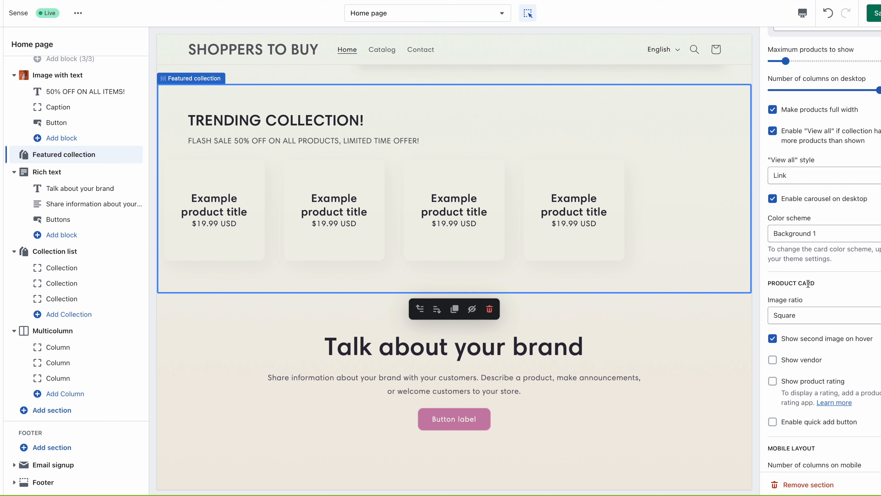
scroll(807, 284, "down", 3)
left_click_drag(768, 218, 804, 219)
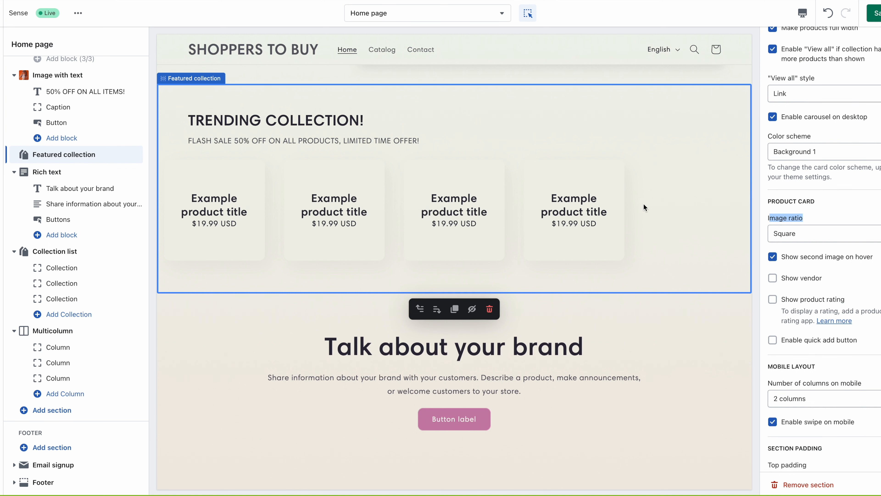
left_click(803, 234)
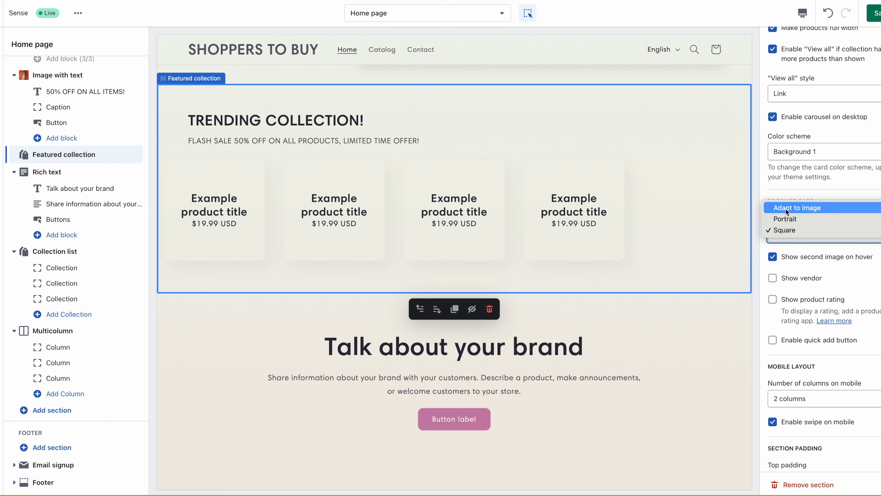
left_click(763, 247)
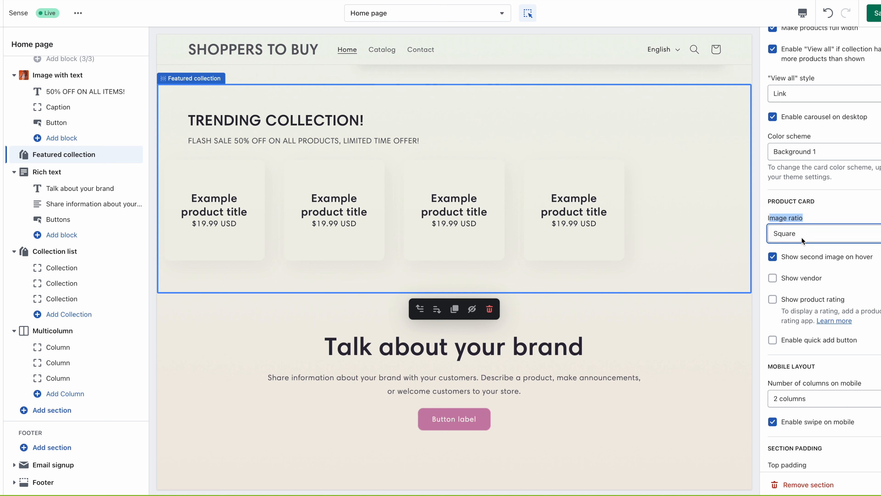
scroll(802, 242, "up", 4)
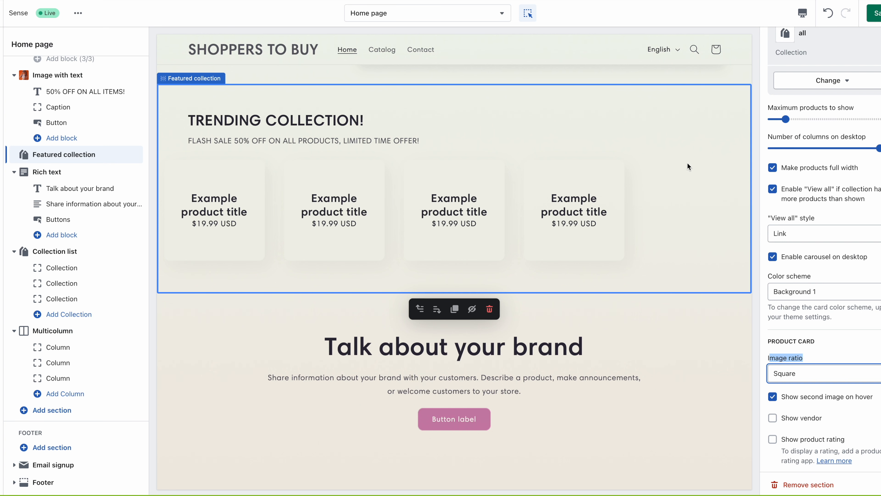
left_click(876, 14)
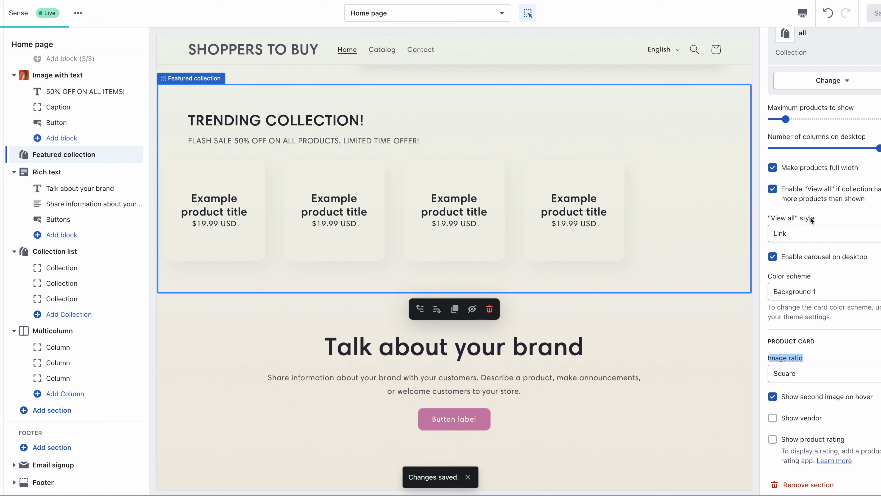
Review the home page section list, the Featured collection preview, and its product card, mobile layout and padding settings
scroll(810, 216, "up", 5)
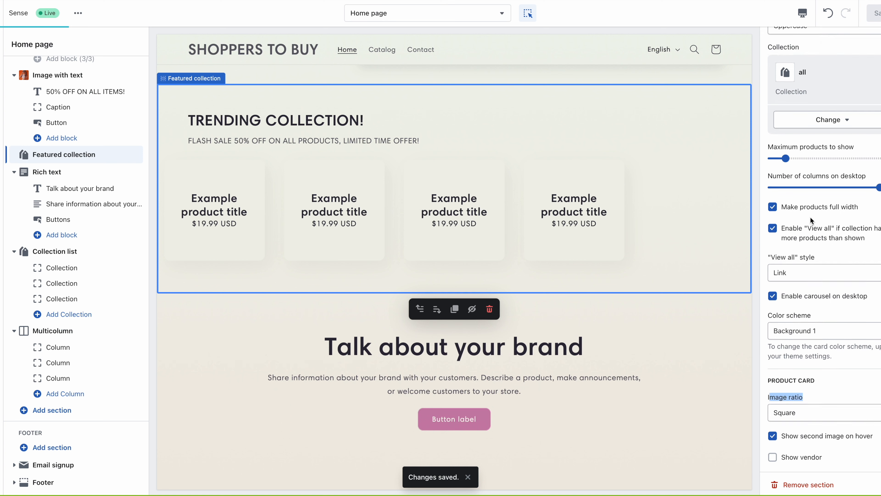
scroll(60, 104, "up", 2)
scroll(61, 104, "up", 2)
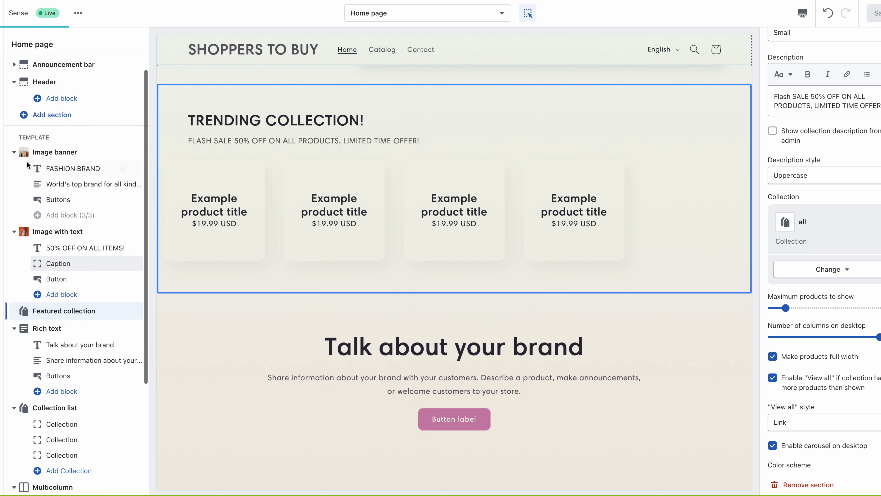
scroll(48, 152, "down", 6)
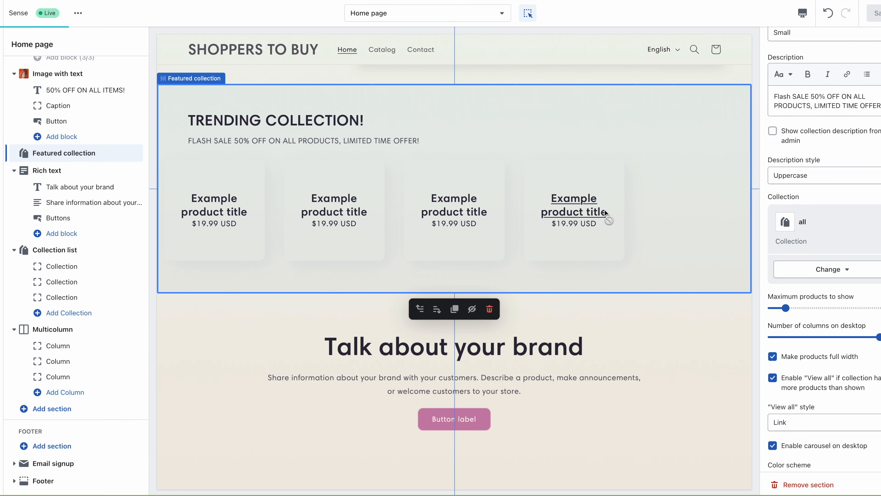
scroll(667, 239, "up", 2)
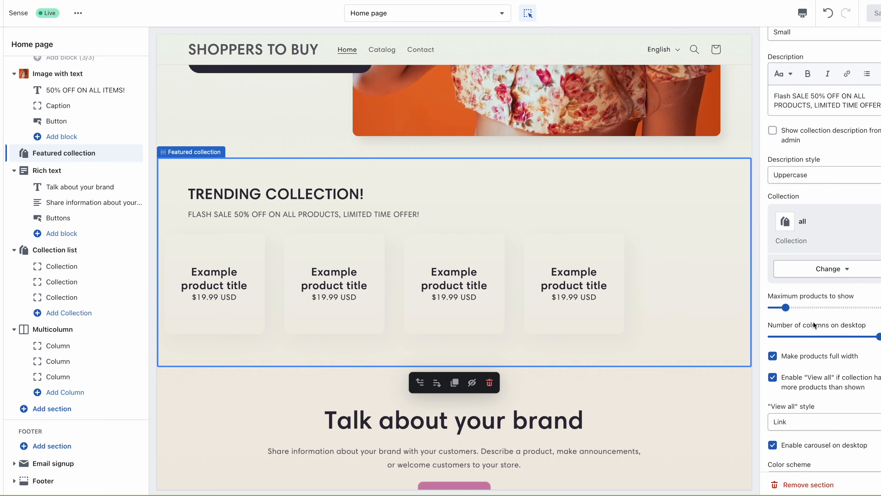
scroll(814, 326, "down", 10)
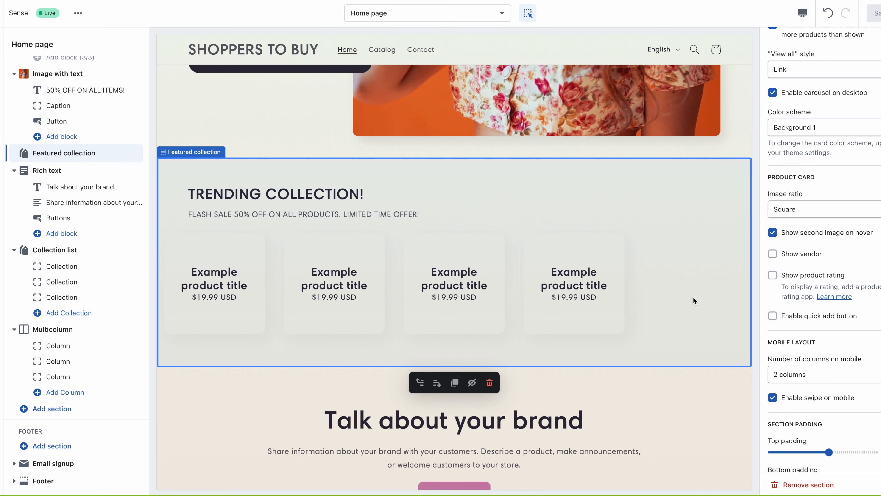
scroll(693, 298, "down", 2)
mouse_move(652, 2)
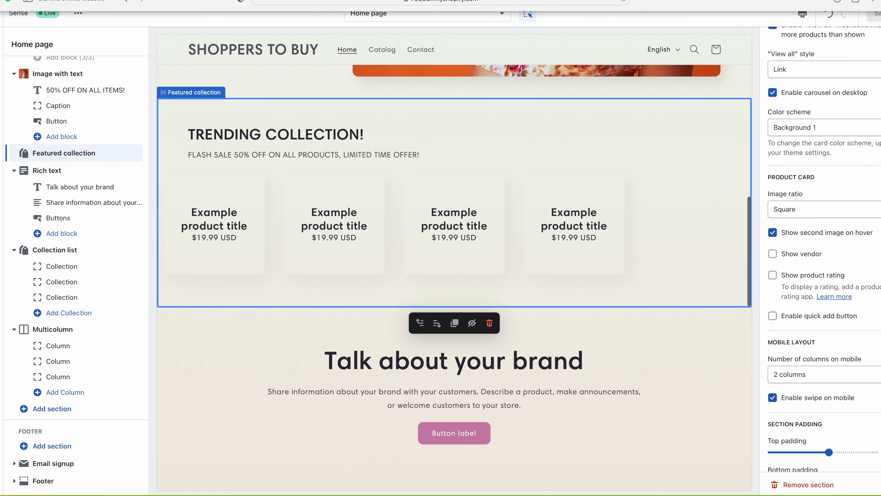